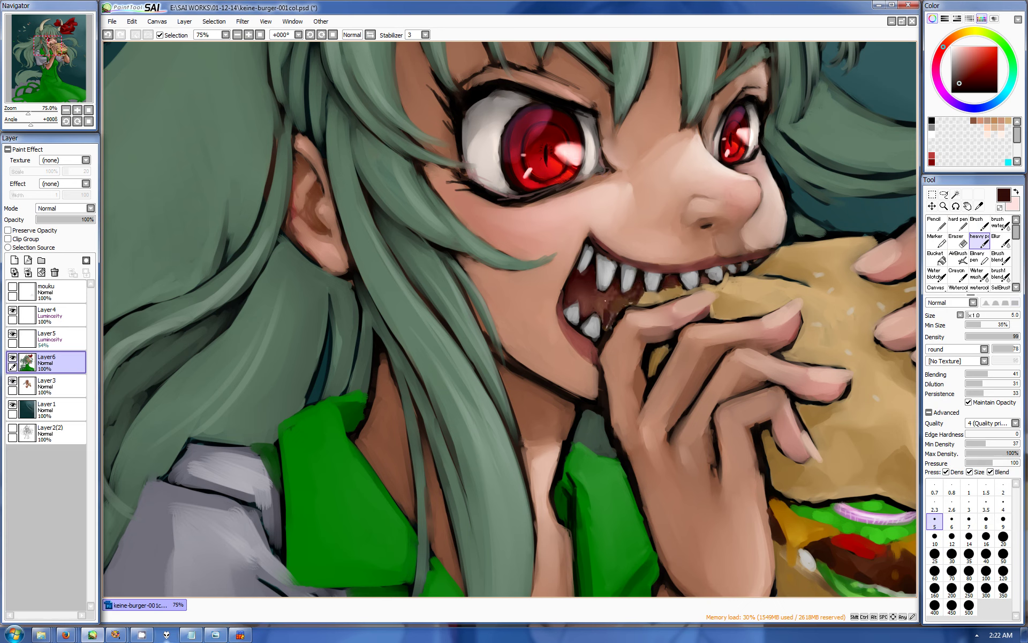
Sample the mouth's reddish brown, set the heavy pen size to 25, and smooth the shading inside the mouth
left_click(578, 281, "alt")
key("bracketright")
key("bracketright")
key("bracketright")
key("bracketright")
key("bracketright")
key("bracketright")
key("bracketright")
key("bracketright")
key("bracketright")
key("bracketright")
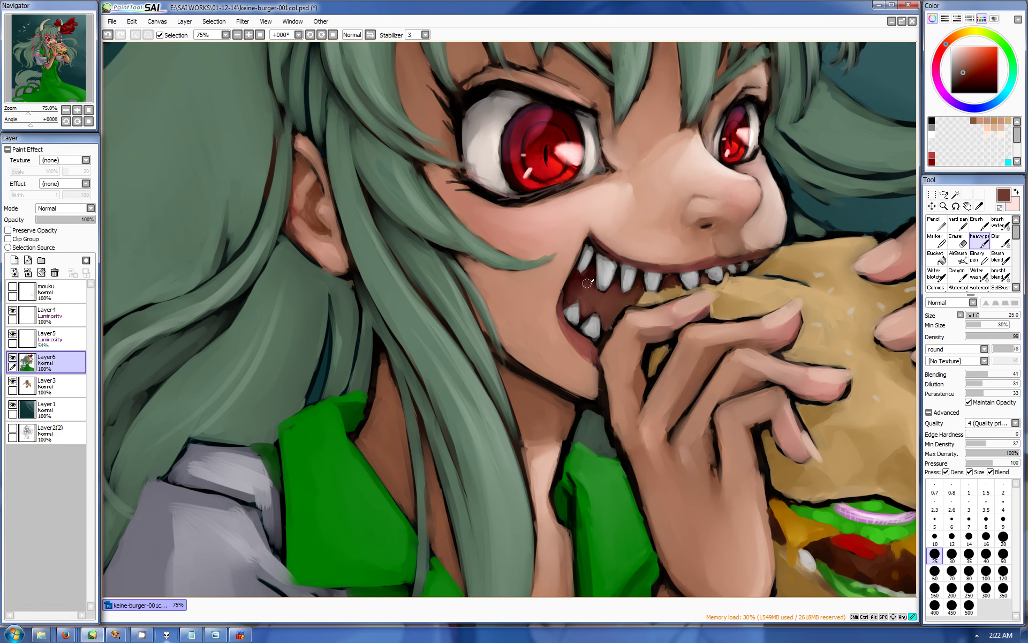
Sample a light green and paint highlights on the dress's neckline and bust with the size 25 Brush, then blend them
scroll(64, 85, "down", 3)
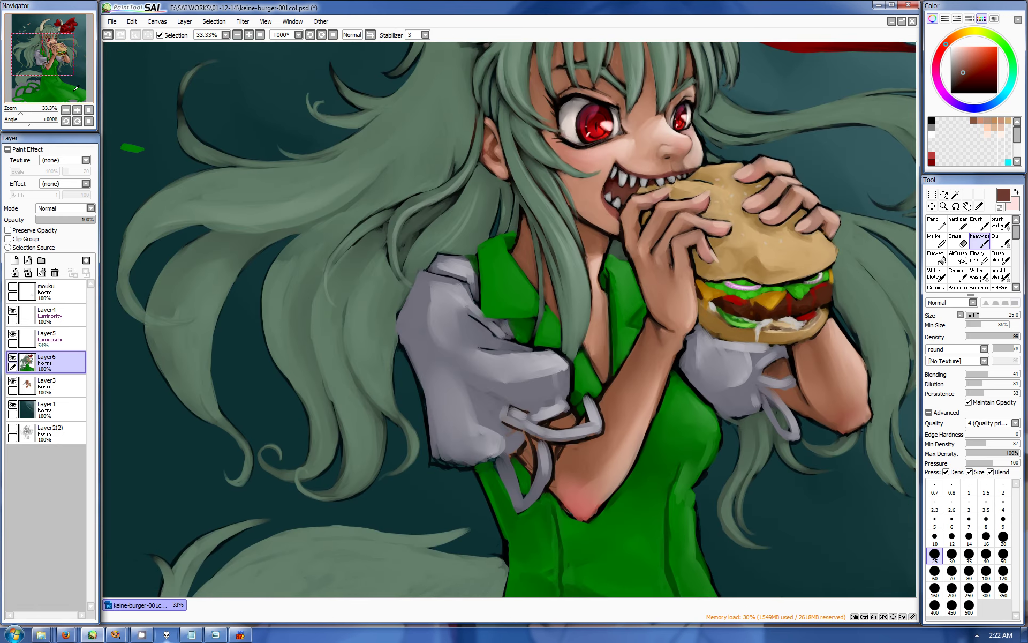
left_click(655, 345, "alt")
key("b")
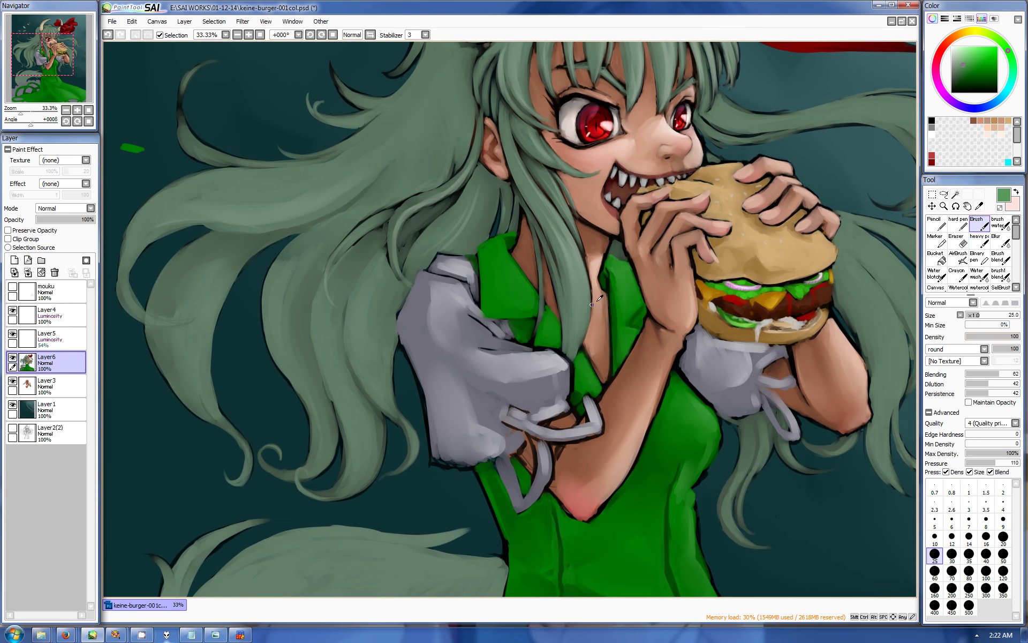
left_click_drag(592, 383, 584, 355)
left_click_drag(702, 402, 696, 392)
key("c")
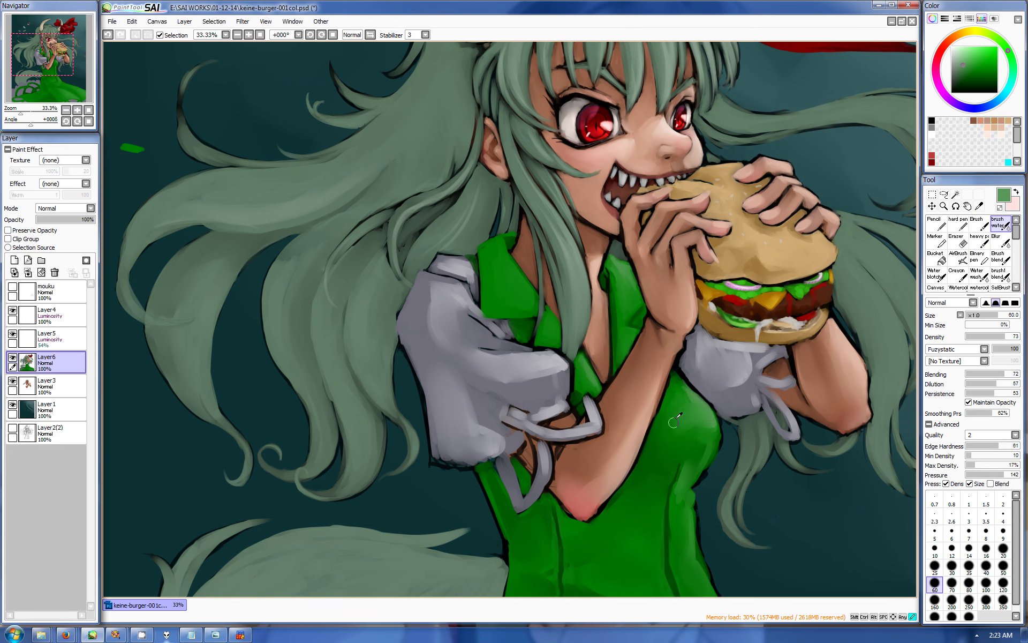
Paint light green highlights along the dress's waist and hip, and blend them with the size 60 water brush
left_click_drag(673, 427, 626, 170)
key("b")
mouse_move(707, 410)
left_mouse_down()
mouse_move(666, 351)
mouse_move(704, 398)
mouse_move(646, 304)
mouse_move(641, 246)
mouse_move(656, 176)
mouse_move(658, 214)
mouse_move(636, 248)
mouse_move(634, 300)
left_mouse_up()
left_click_drag(657, 386, 646, 402)
key("c")
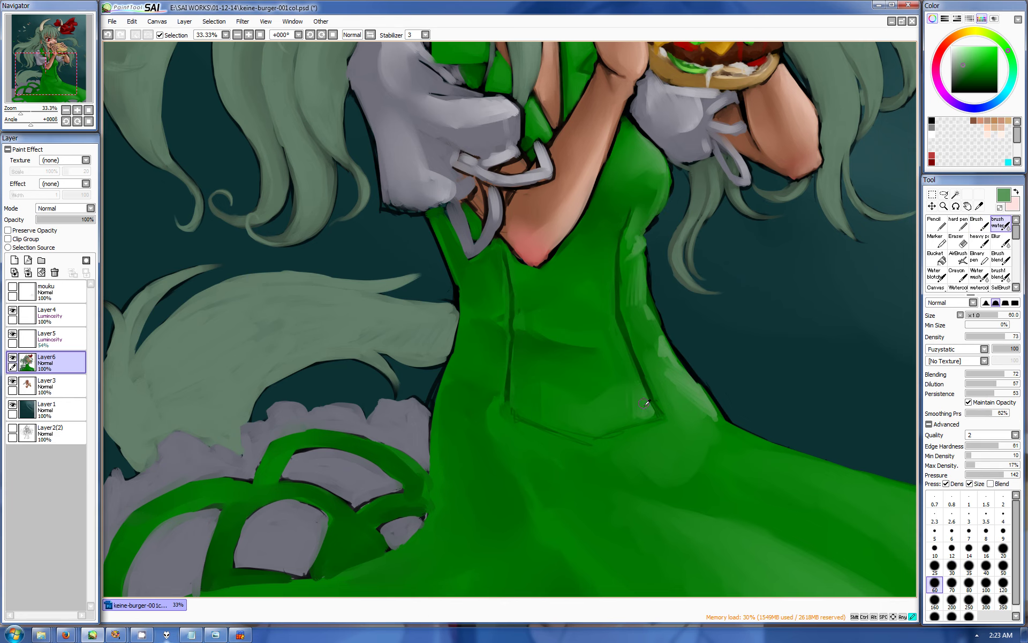
scroll(633, 242, "down", 2)
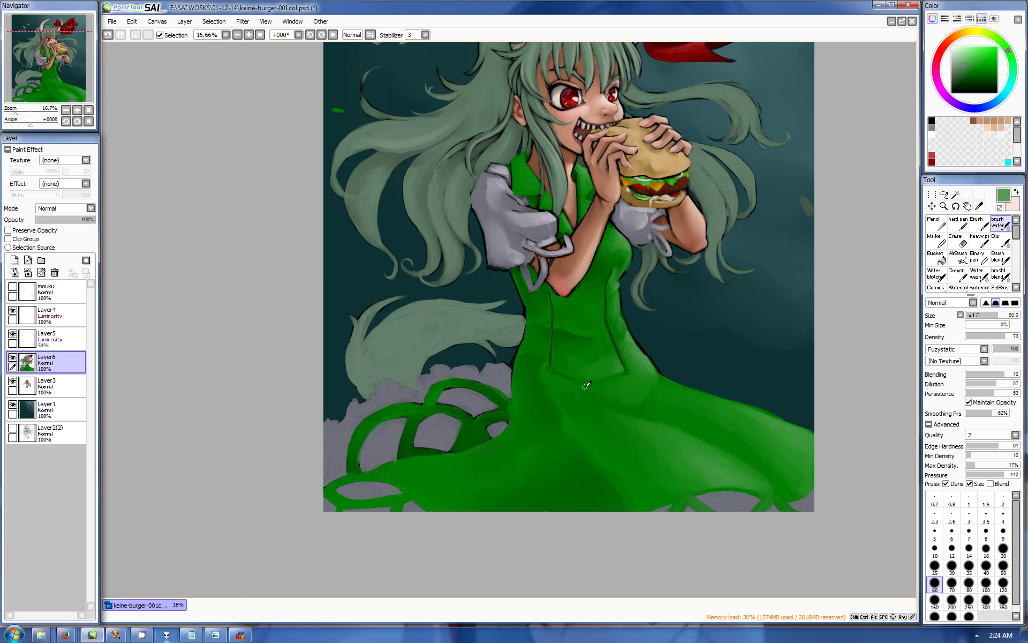
key("b")
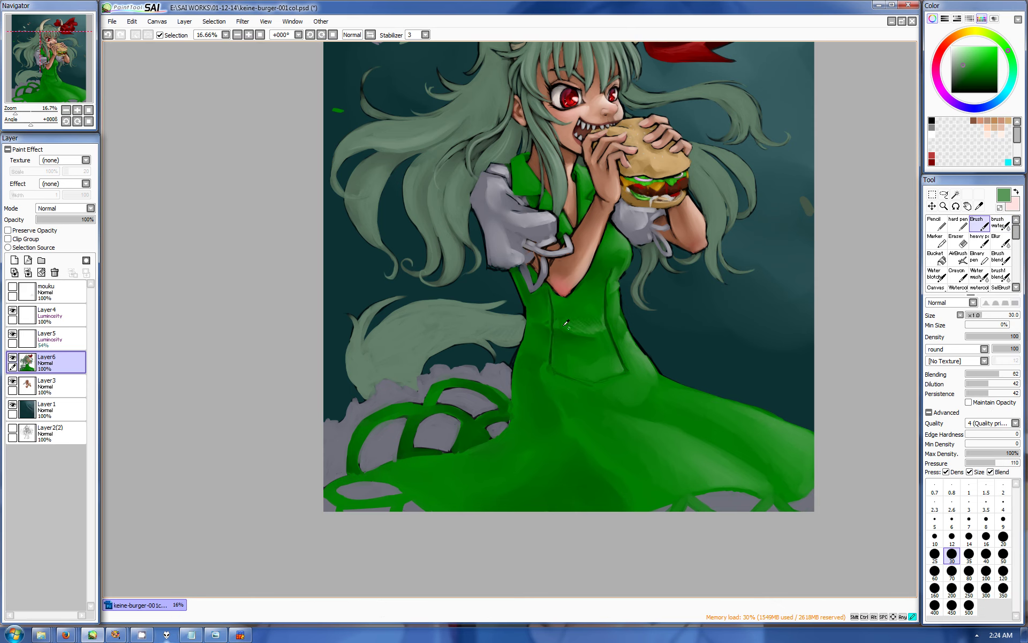
key("b")
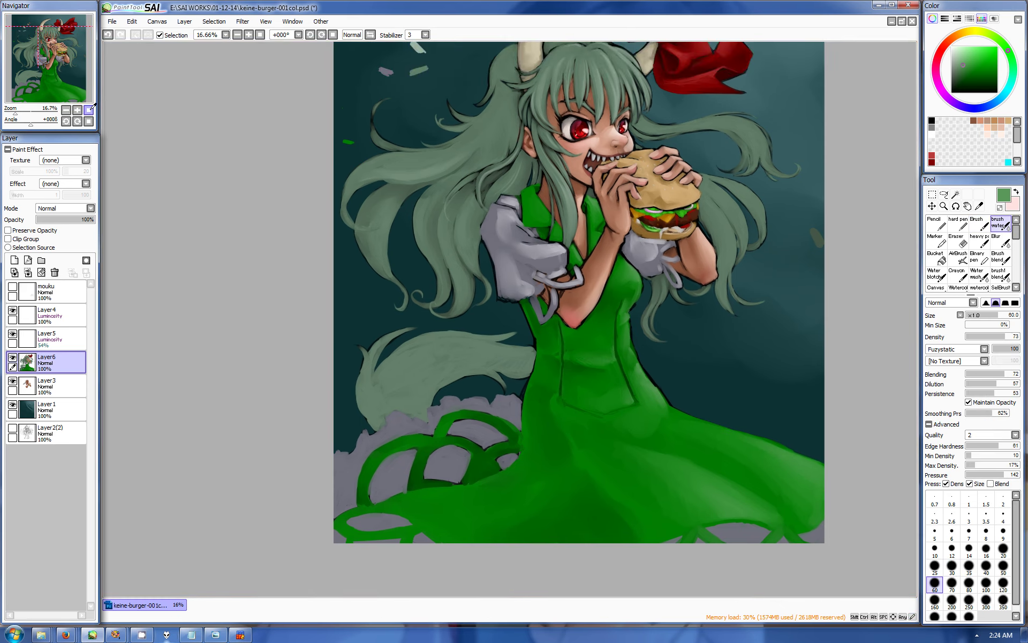
Paint light green highlights on the dress collar beside the raised hand
scroll(426, 169, "up", 1)
key("n")
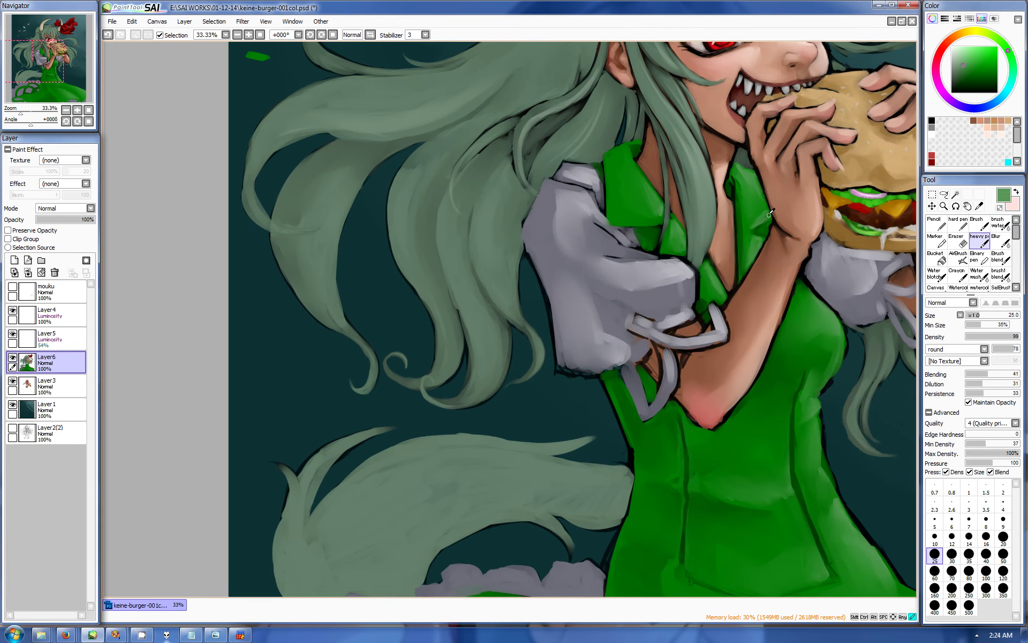
key("b")
left_click_drag(755, 240, 773, 282)
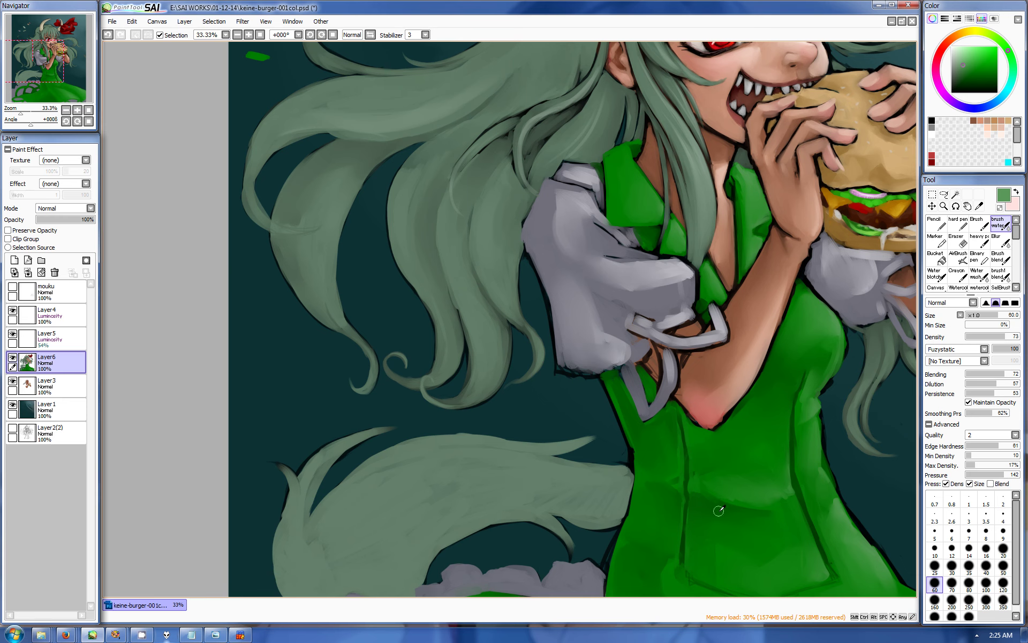
Sample a pale grey-green and paint highlights on the hair behind the burger with the size 25 heavy pen, then blend them
mouse_move(782, 328)
left_mouse_down()
mouse_move(675, 339)
mouse_move(662, 465)
mouse_move(582, 331)
mouse_move(532, 367)
left_mouse_up()
left_click(662, 466, "alt")
left_click(980, 239)
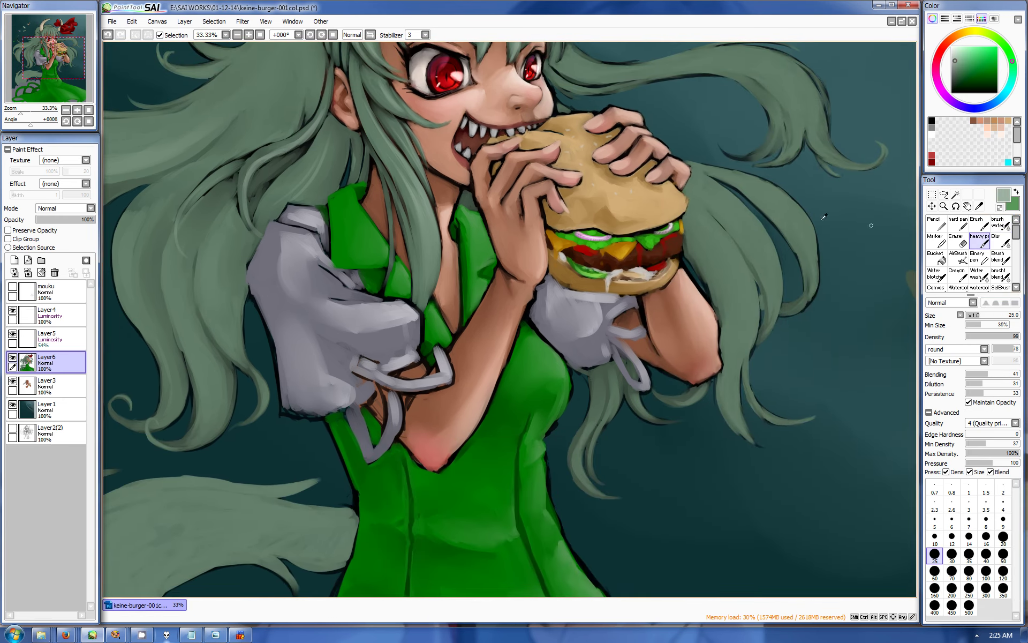
left_click_drag(782, 209, 813, 300)
mouse_move(745, 211)
left_mouse_down()
mouse_move(773, 260)
mouse_move(772, 290)
left_mouse_up()
mouse_move(763, 241)
left_mouse_down()
mouse_move(777, 327)
mouse_move(740, 249)
left_mouse_up()
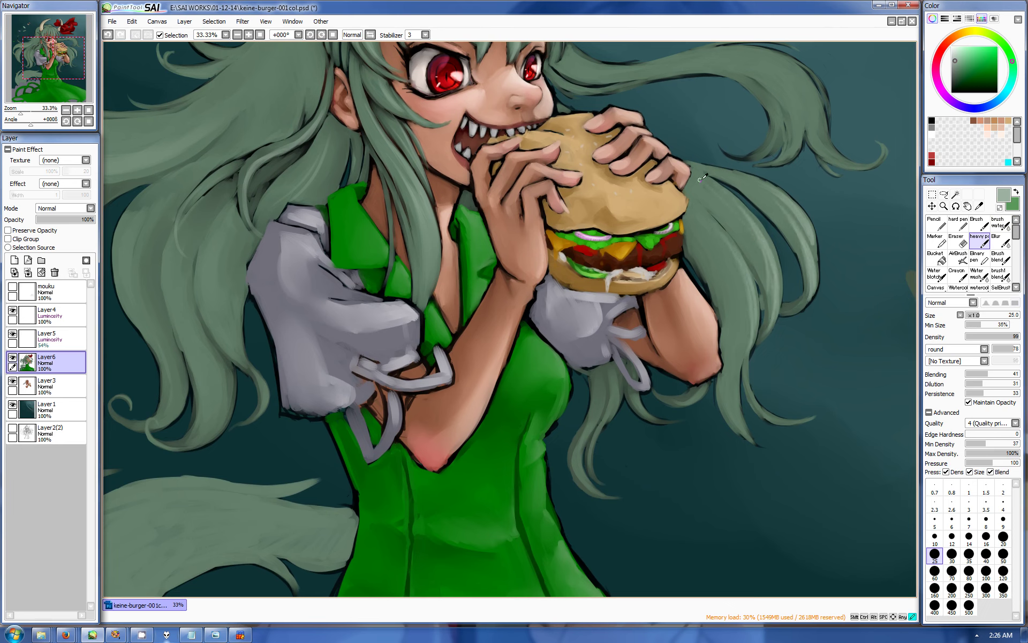
key("v")
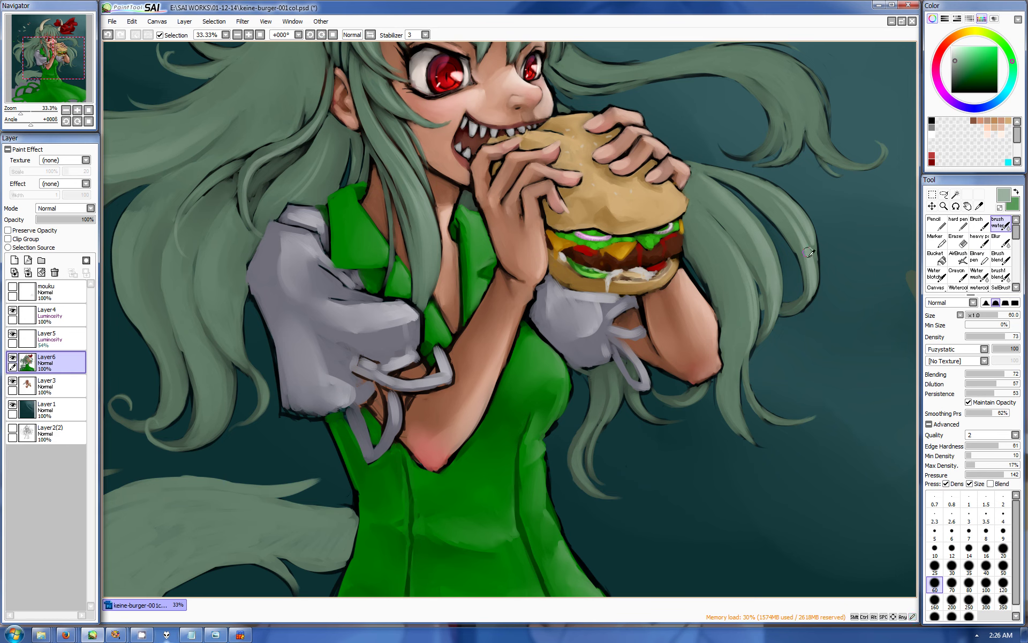
Set the Brush size to 10 and paint thin pale highlights on the lower hair strands behind the raised elbow
key("b")
key("bracketleft")
key("bracketleft")
key("bracketleft")
key("bracketleft")
key("bracketleft")
key("bracketleft")
mouse_move(771, 448)
left_mouse_down()
mouse_move(751, 432)
mouse_move(772, 415)
left_mouse_up()
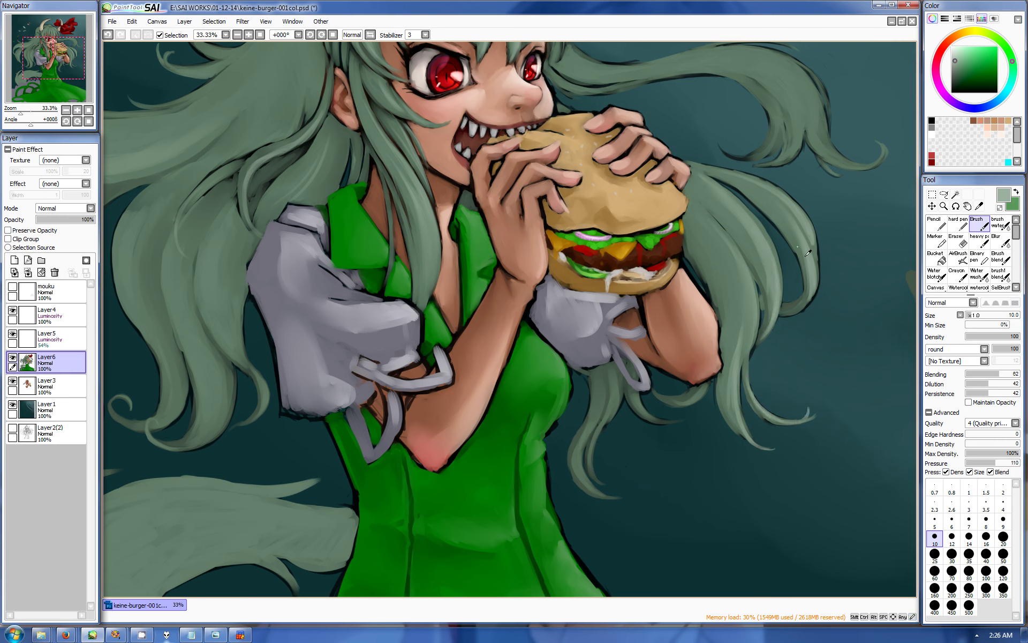
Add pale highlights to the curled hair tips beside and below the far sleeve, and blend them with the size 25 water brush
left_click_drag(813, 287, 786, 315)
left_click_drag(599, 429, 589, 474)
left_click_drag(590, 443, 578, 471)
mouse_move(588, 452)
left_mouse_down()
mouse_move(579, 468)
mouse_move(581, 456)
left_mouse_up()
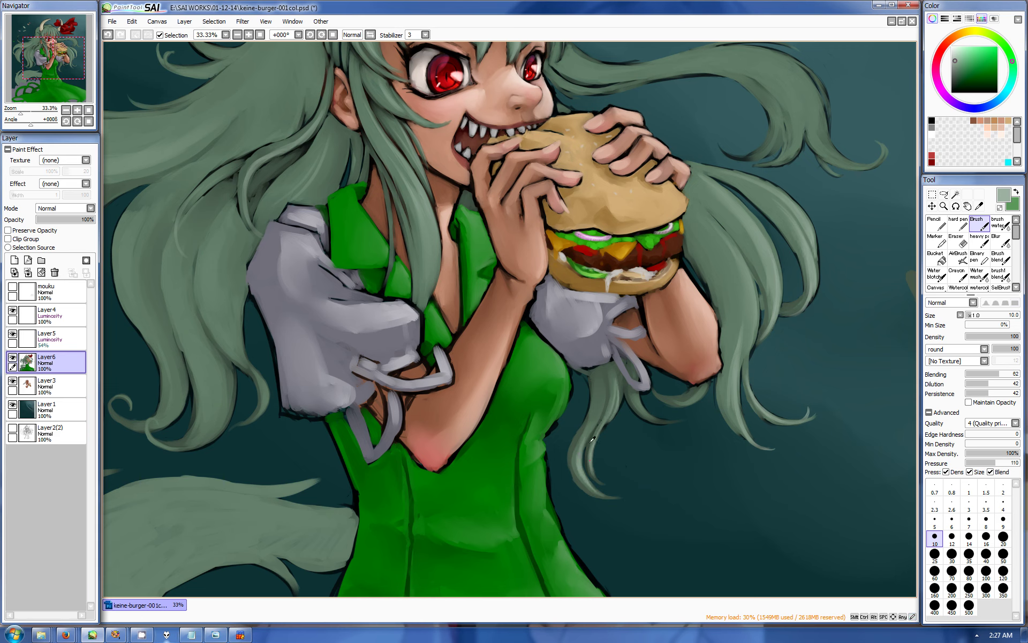
key("b")
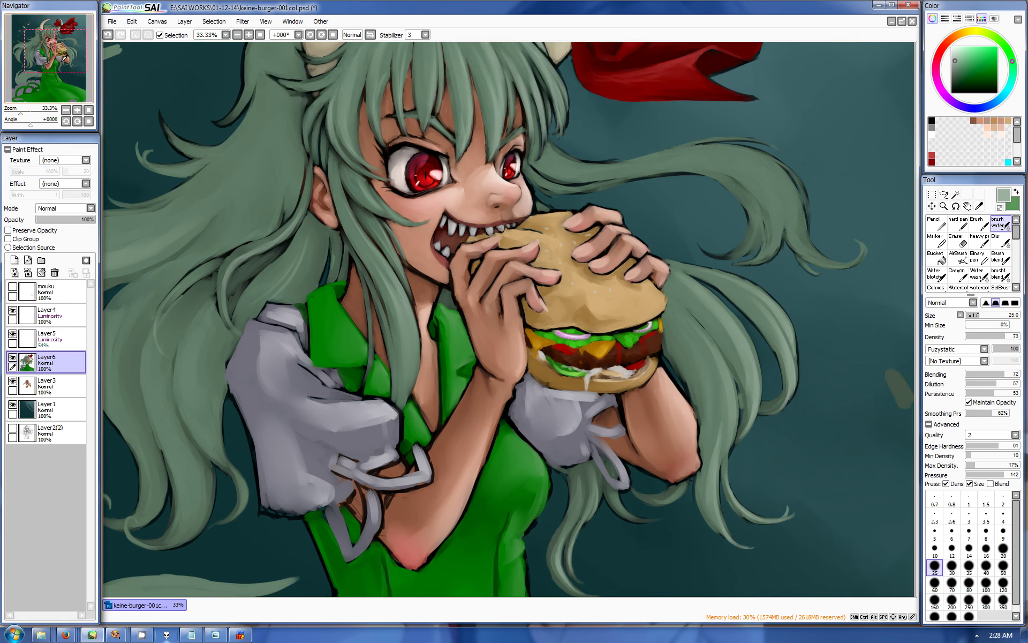
Paint size 10 heavy pen highlights along the flowing hair lock beneath the red bow, rotating the canvas to suit, and blend them
key("v")
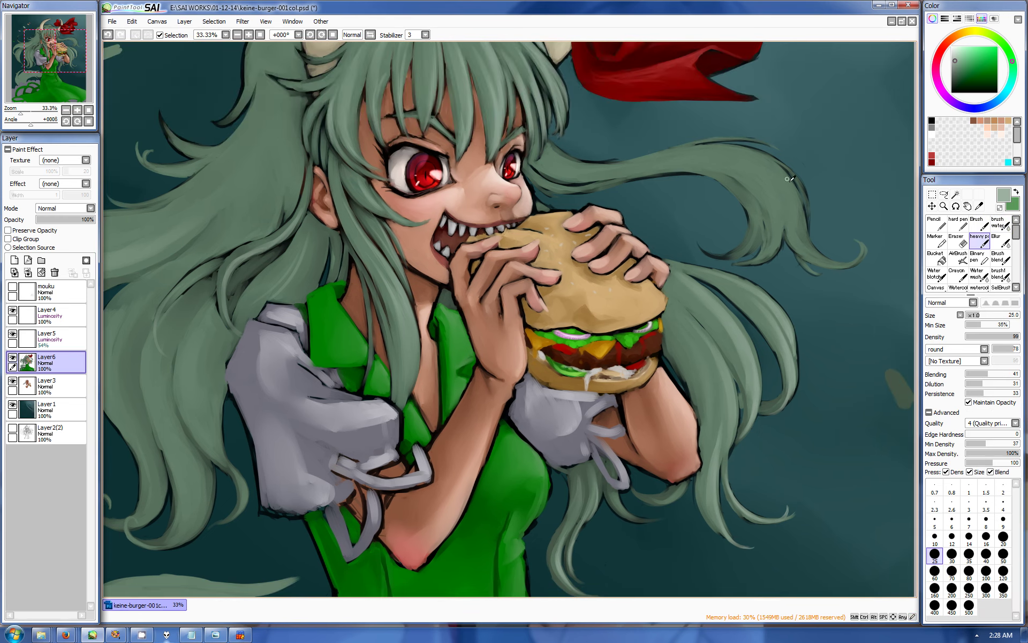
left_click(935, 538)
key("End")
key("End")
key("End")
key("End")
key("End")
key("End")
key("ctrl+plus")
left_click_drag(873, 387, 850, 432)
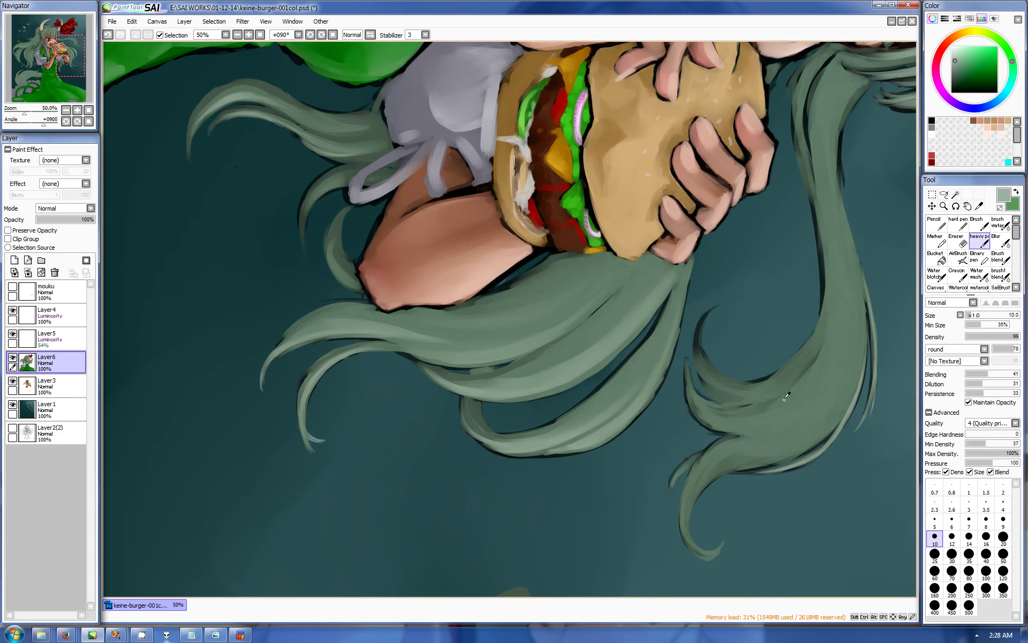
left_click_drag(786, 395, 832, 252)
left_click_drag(811, 289, 841, 223)
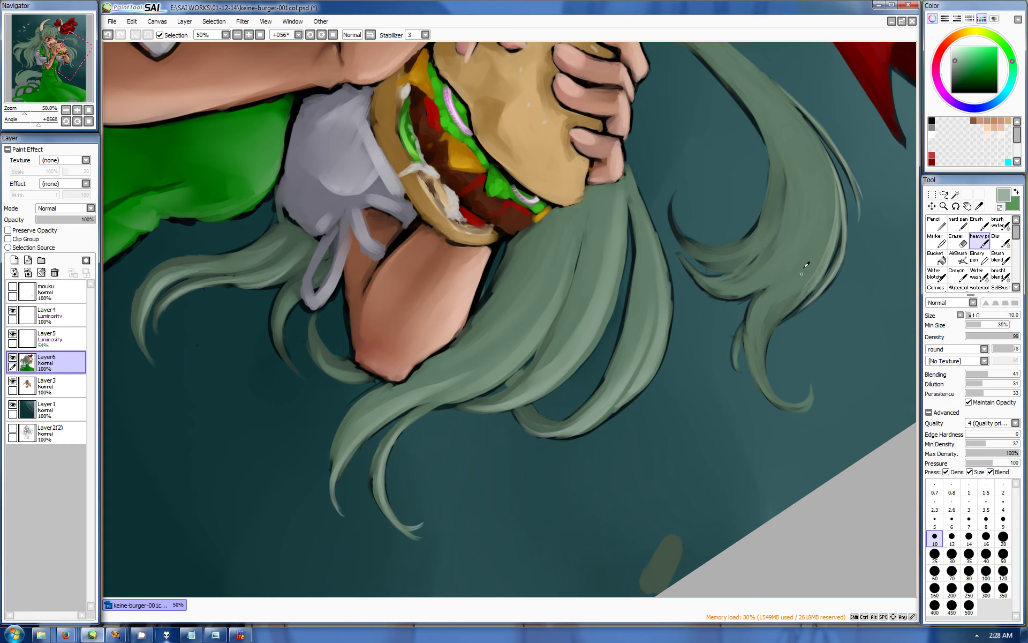
mouse_move(759, 326)
left_mouse_down()
mouse_move(763, 373)
mouse_move(808, 401)
mouse_move(765, 392)
left_mouse_up()
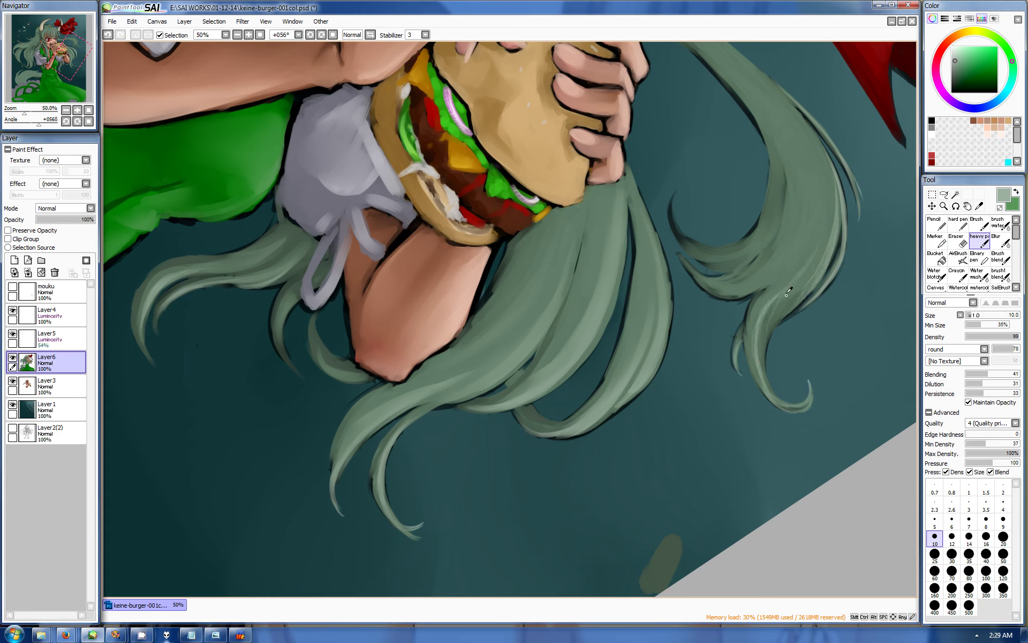
key("b")
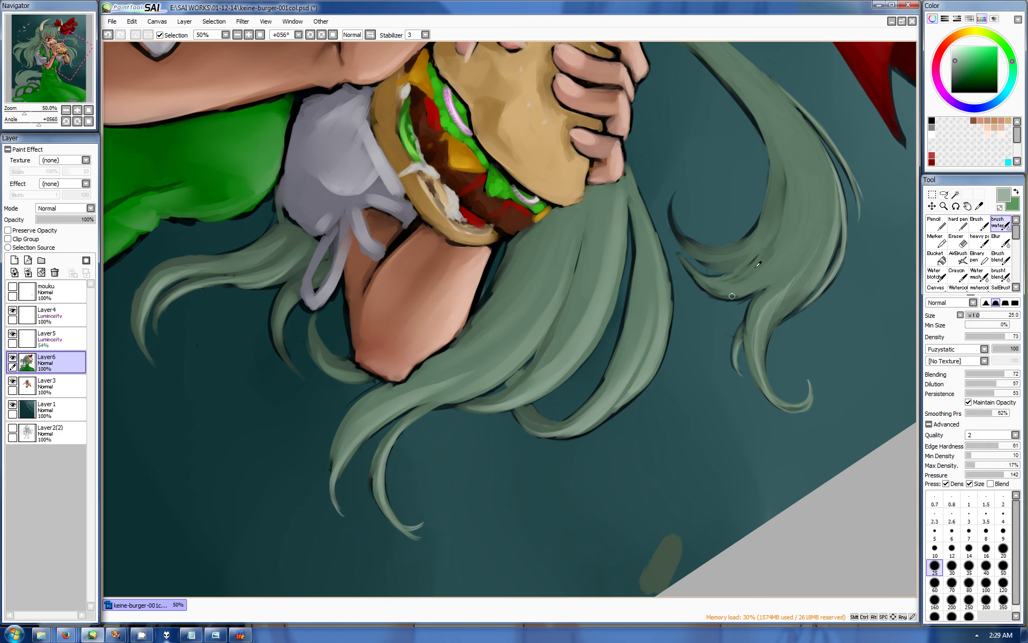
Paint broader pale highlights across the crest of the flowing lock with the size 25 Brush
key("b")
mouse_move(758, 264)
left_mouse_down()
mouse_move(617, 165)
mouse_move(624, 230)
left_mouse_up()
left_click_drag(628, 182, 621, 244)
left_click_drag(608, 197, 595, 252)
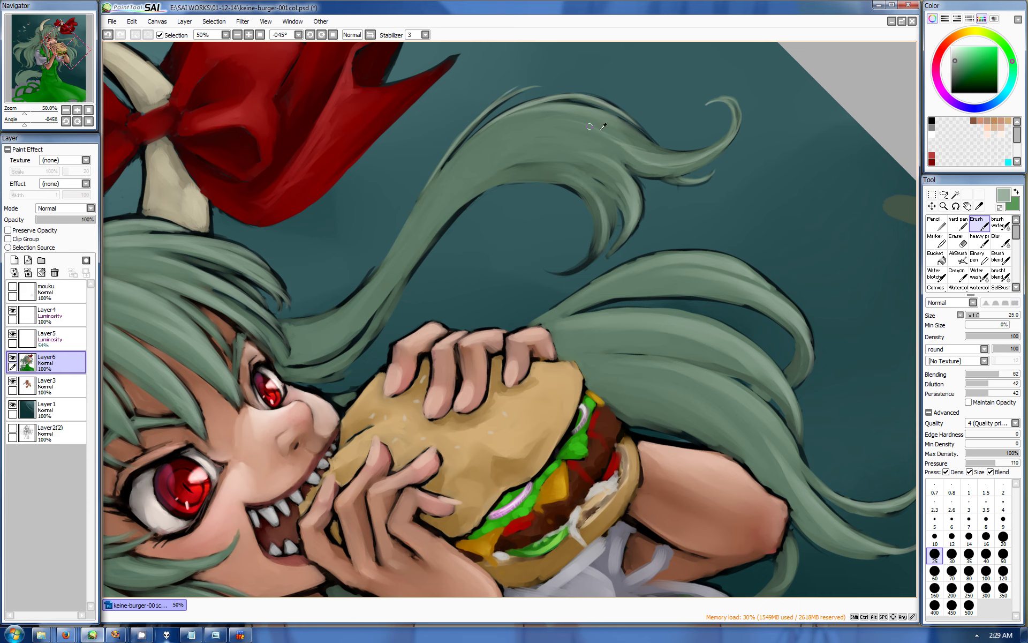
left_click_drag(616, 122, 652, 146)
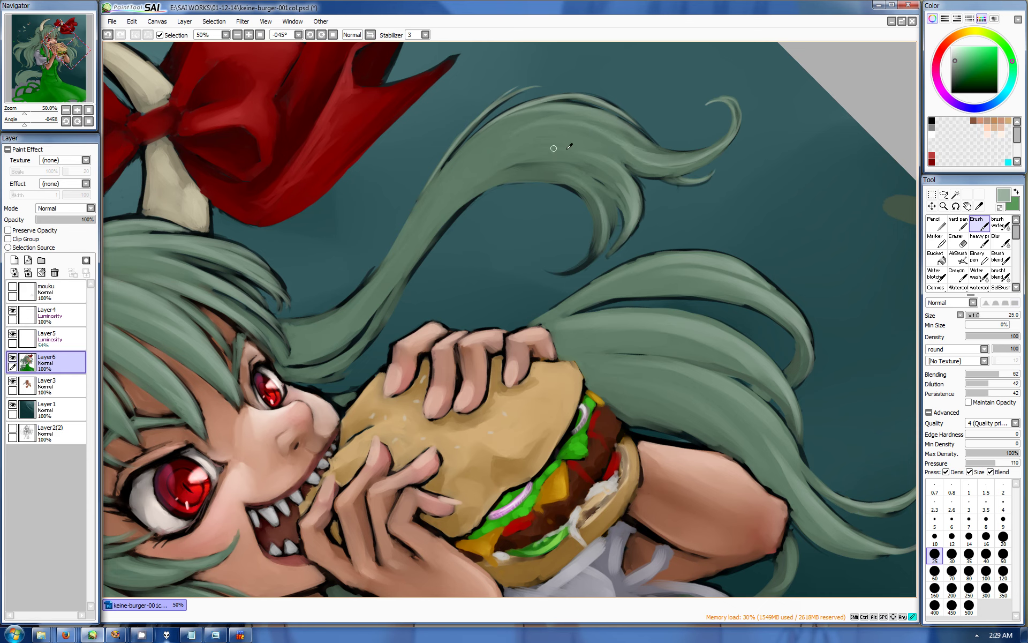
Extend the pale highlights along the narrow stretch of the flowing lock, up to its root beside the face
mouse_move(513, 254)
left_mouse_down()
mouse_move(676, 337)
mouse_move(691, 402)
left_mouse_up()
left_click_drag(602, 225, 663, 299)
mouse_move(584, 113)
left_mouse_down()
mouse_move(580, 166)
mouse_move(600, 225)
left_mouse_up()
left_click_drag(585, 139, 587, 193)
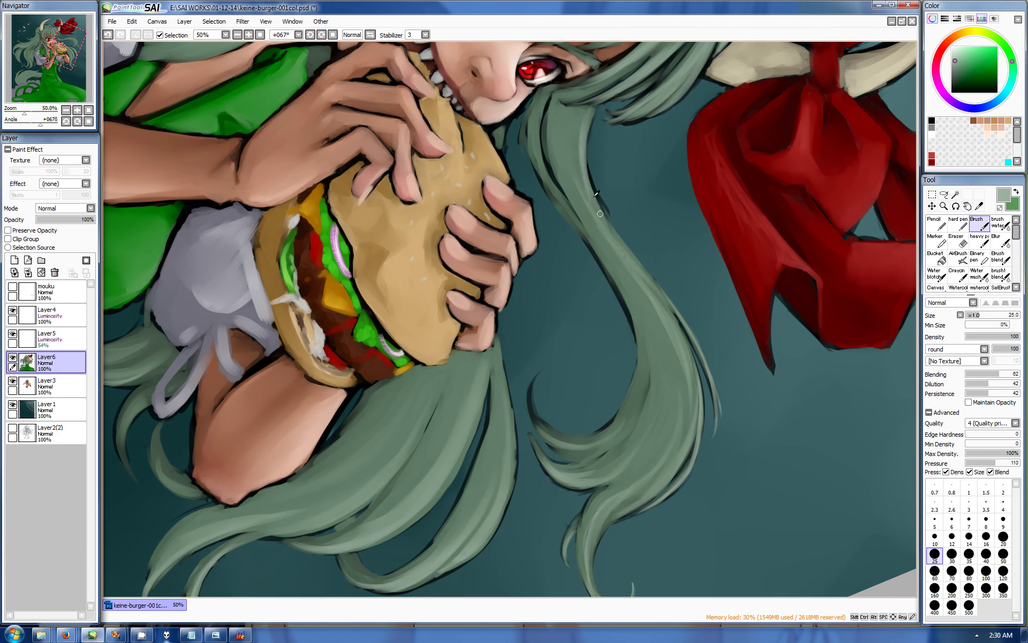
left_click_drag(581, 108, 585, 142)
Paint a fine highlight along the lock's outer curve with the size 10 heavy pen and soften it with the water brush
left_click(980, 240)
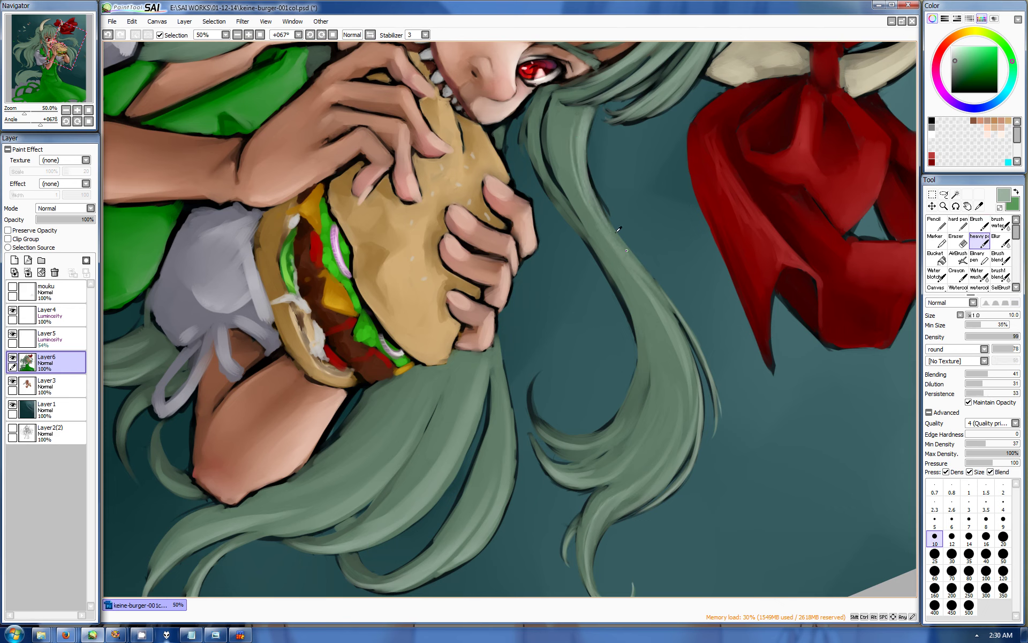
mouse_move(662, 297)
left_mouse_down()
mouse_move(687, 356)
mouse_move(696, 426)
left_mouse_up()
key("b")
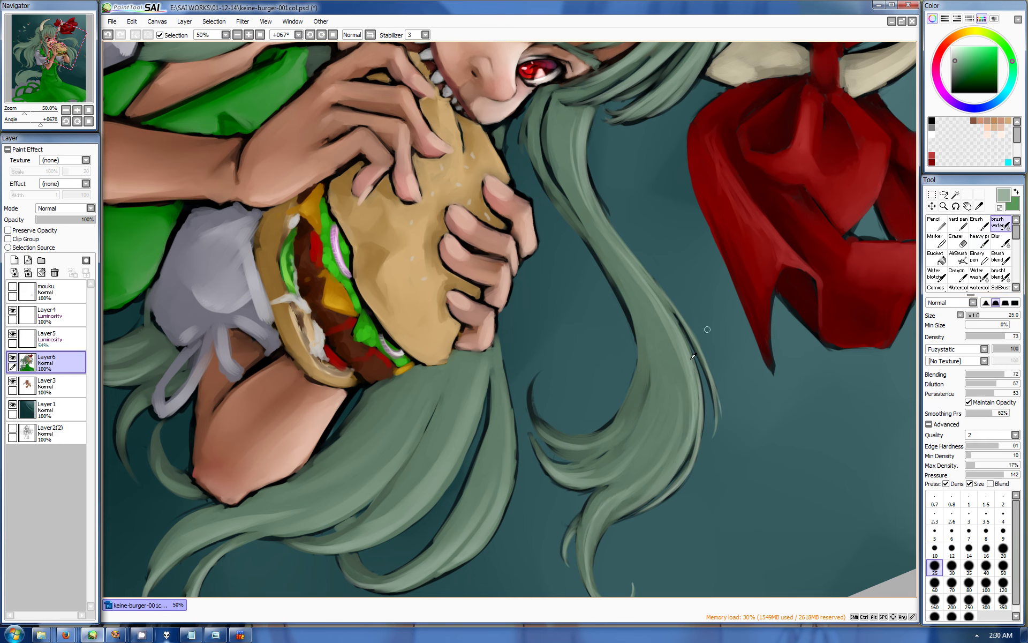
Refine the highlights near the lock's root and clean up its inner curled tips
left_click_drag(563, 164, 556, 198)
left_click_drag(500, 421, 610, 184)
key("b")
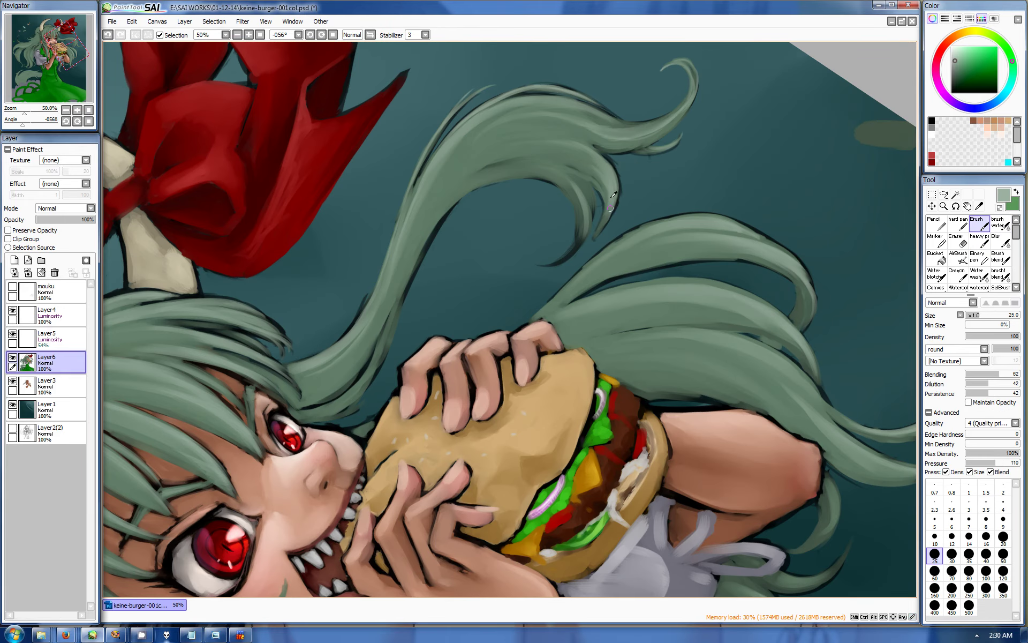
key("e")
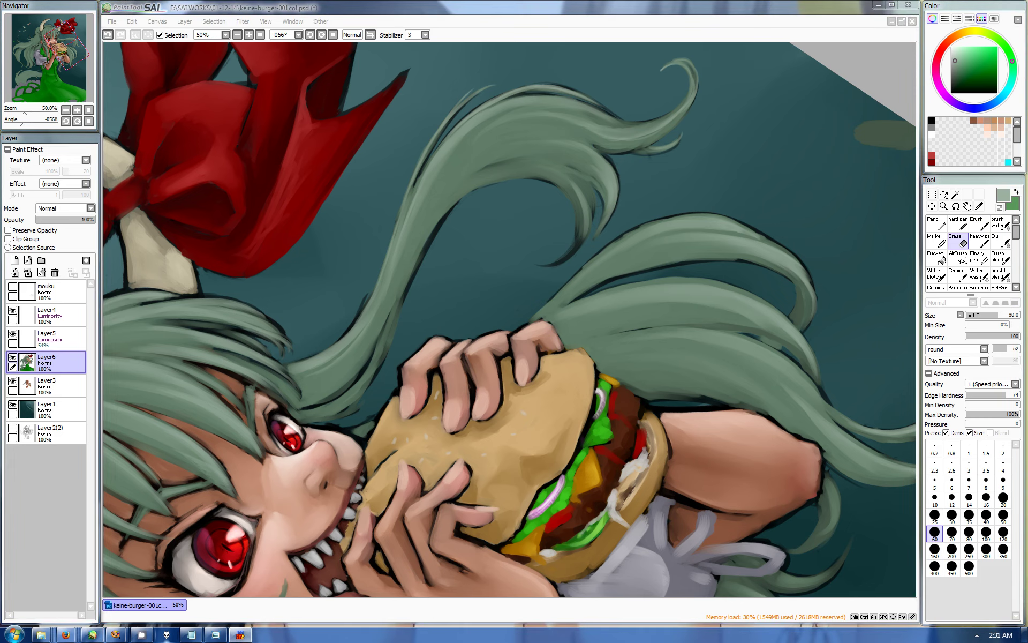
Paint thin strand highlights through the flowing lock from its root to its curled end with the size 10 Brush
key("b")
mouse_move(586, 225)
left_mouse_down()
mouse_move(548, 259)
mouse_move(565, 246)
mouse_move(563, 258)
mouse_move(541, 264)
left_mouse_up()
left_click_drag(534, 177, 652, 257)
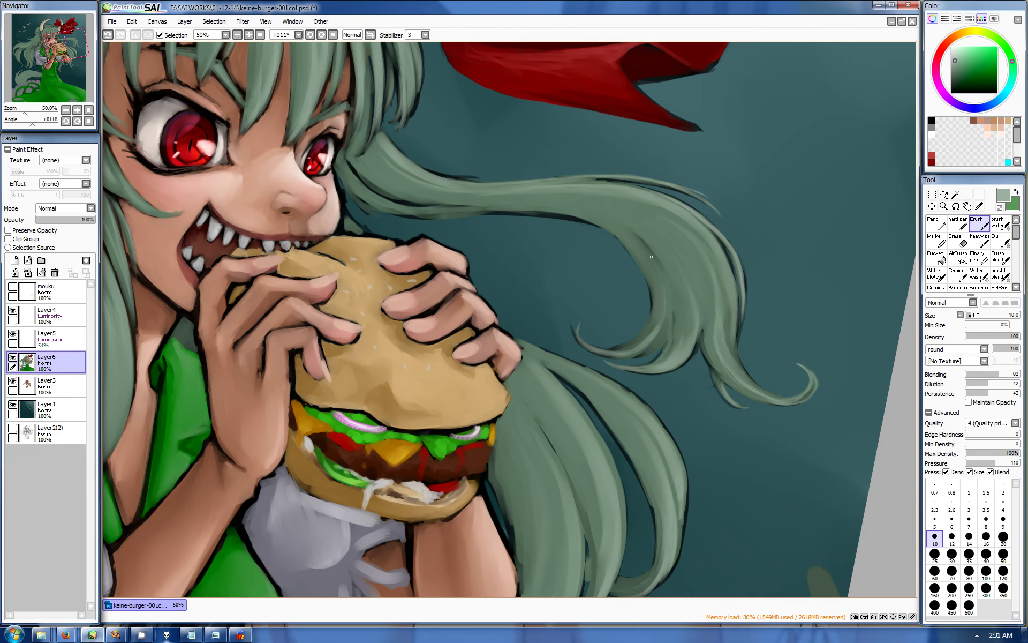
left_click_drag(674, 331, 693, 291)
mouse_move(414, 227)
left_mouse_down()
mouse_move(472, 101)
mouse_move(496, 168)
mouse_move(562, 253)
mouse_move(560, 316)
left_mouse_up()
left_click_drag(563, 268, 551, 346)
Reset the canvas rotation, swap to the light green, enlarge the Brush, and paint broad highlights across the skirt
key("Home")
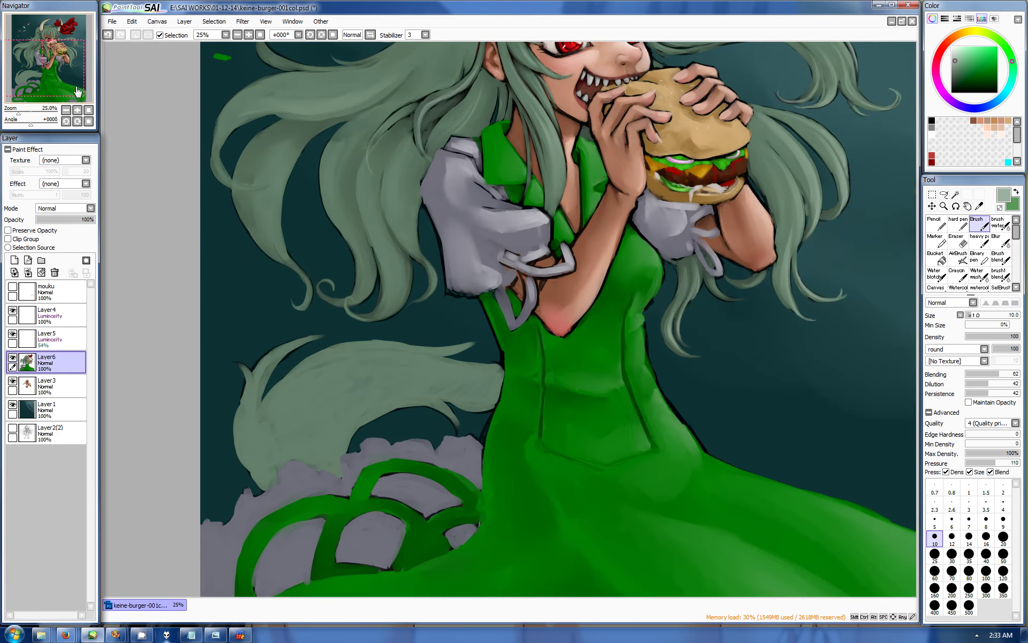
left_click(65, 90)
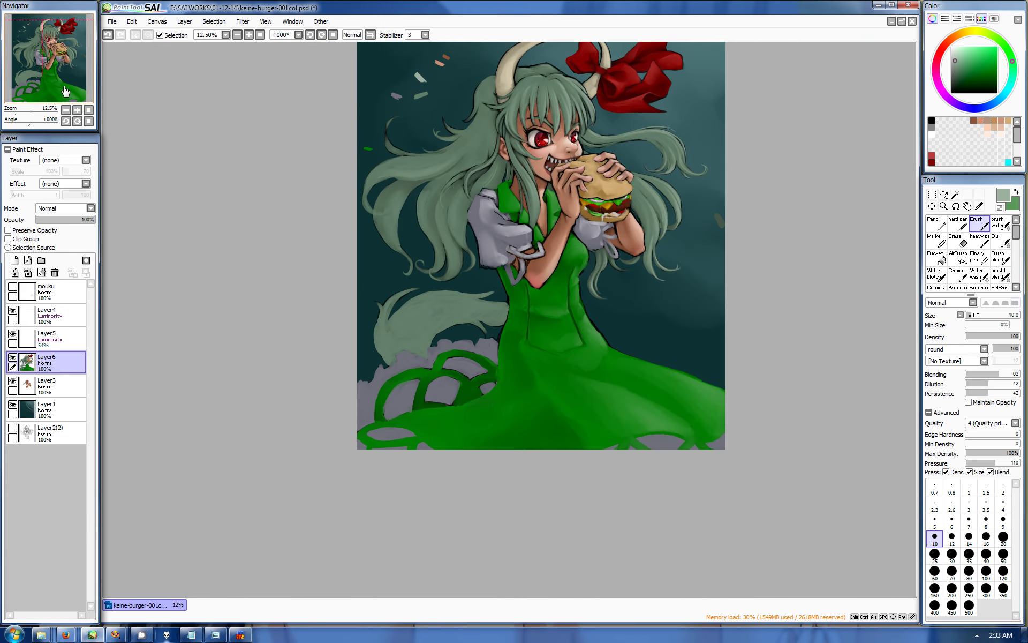
key("x")
key("bracketright")
key("bracketright")
key("bracketright")
key("bracketright")
key("bracketright")
key("bracketright")
key("bracketright")
key("bracketright")
key("bracketright")
key("bracketright")
key("bracketright")
key("bracketright")
key("bracketright")
key("bracketright")
key("bracketright")
mouse_move(712, 375)
left_mouse_down()
mouse_move(702, 402)
mouse_move(626, 359)
mouse_move(693, 402)
mouse_move(634, 416)
mouse_move(634, 430)
mouse_move(684, 435)
mouse_move(567, 383)
mouse_move(545, 399)
mouse_move(417, 422)
mouse_move(514, 392)
left_mouse_up()
key("b")
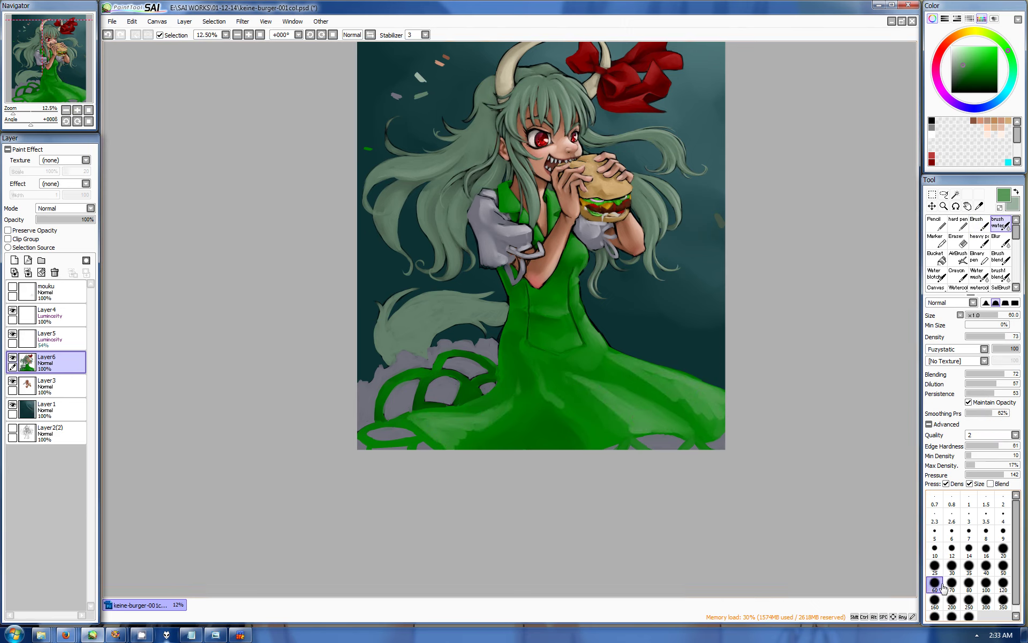
Blend the skirt's highlights into its folds with the water brush at size 160
mouse_move(466, 438)
left_mouse_down()
mouse_move(519, 391)
mouse_move(407, 429)
left_mouse_up()
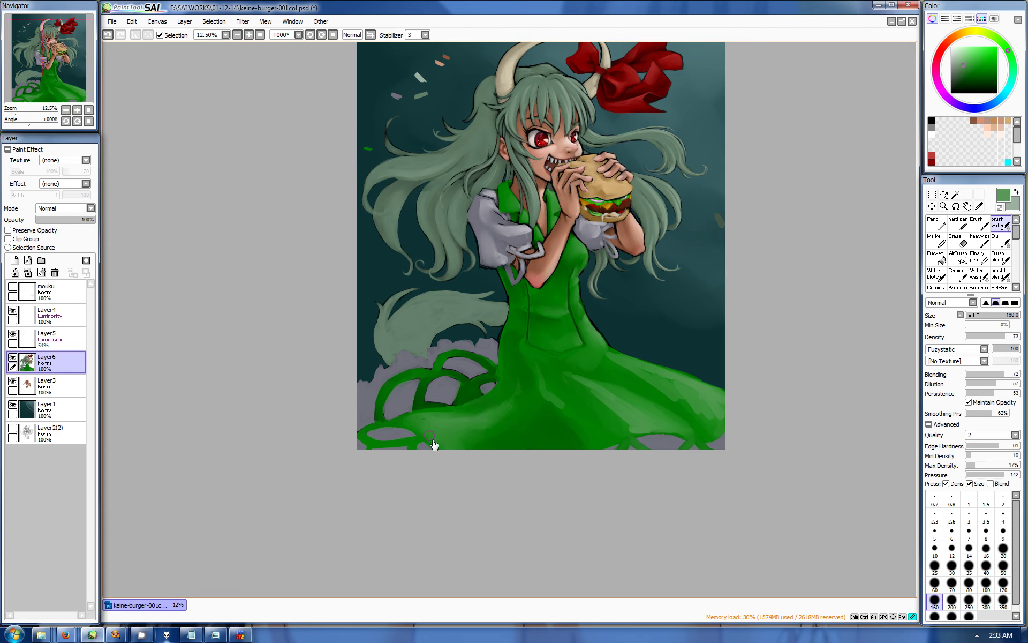
mouse_move(568, 416)
left_mouse_down()
mouse_move(584, 431)
mouse_move(610, 391)
mouse_move(626, 424)
mouse_move(622, 413)
mouse_move(670, 385)
mouse_move(705, 426)
left_mouse_up()
scroll(405, 316, "up", 2)
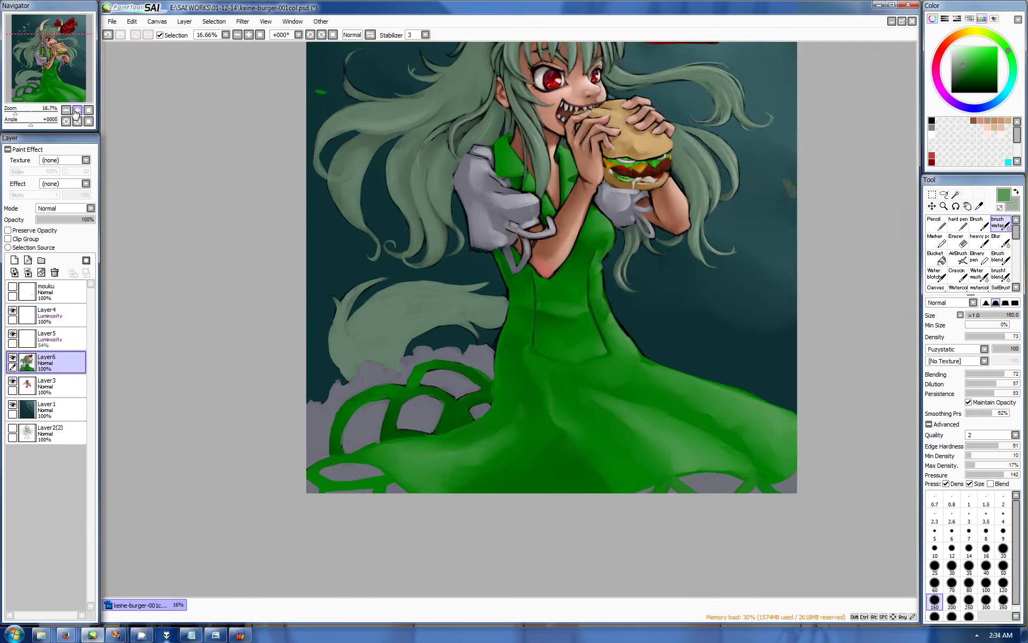
key("b")
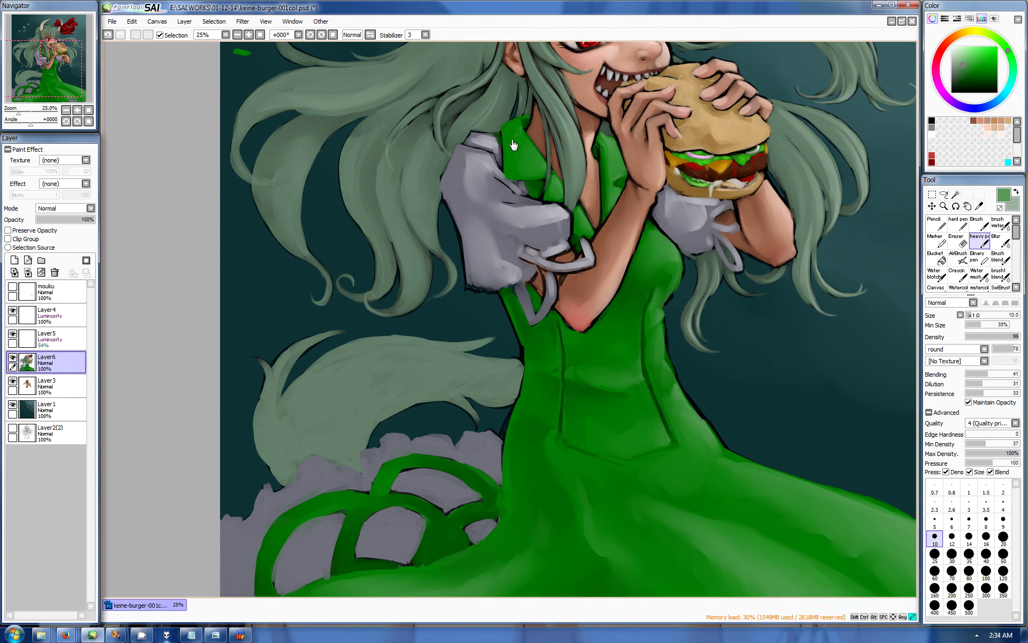
Paint light green highlights on the curved bands of the skirt's rear hem with the Brush at size 60 and blend them
key("w")
scroll(519, 152, "up", 1)
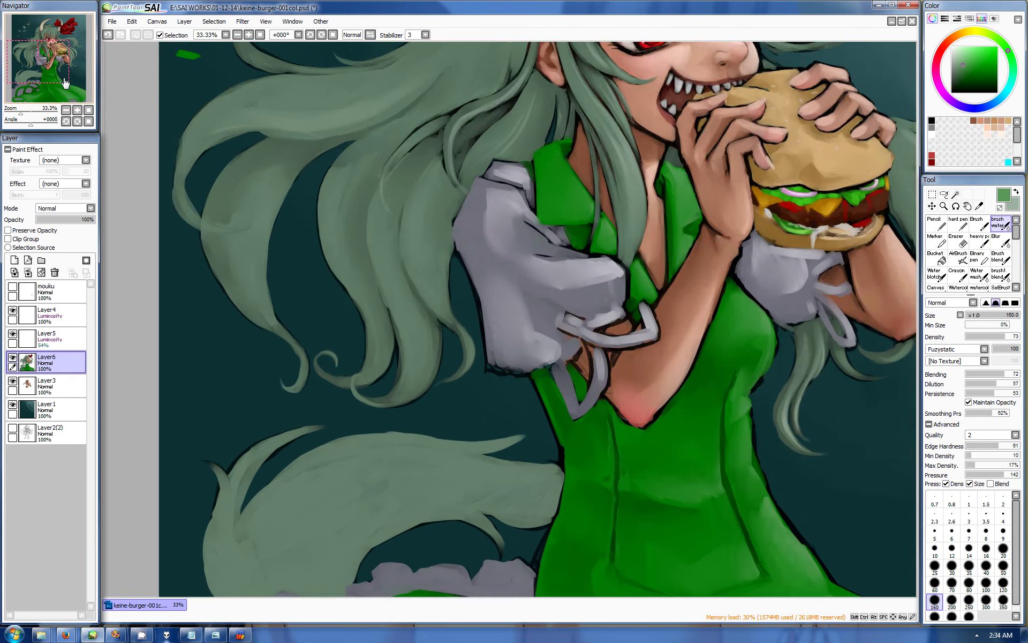
scroll(643, 214, "down", 5)
key("b")
left_click_drag(366, 169, 402, 178)
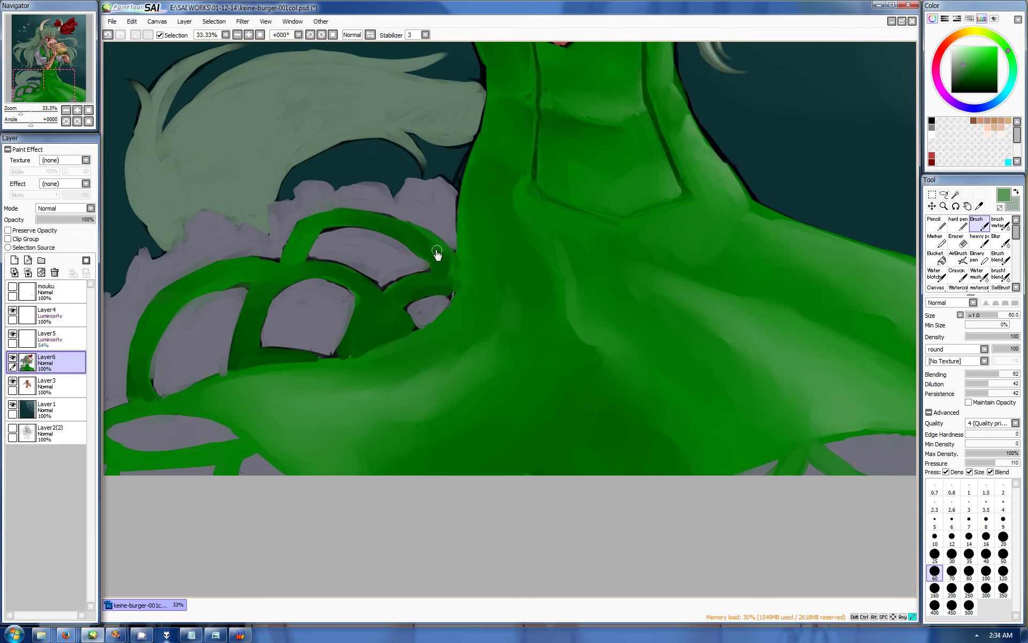
key("w")
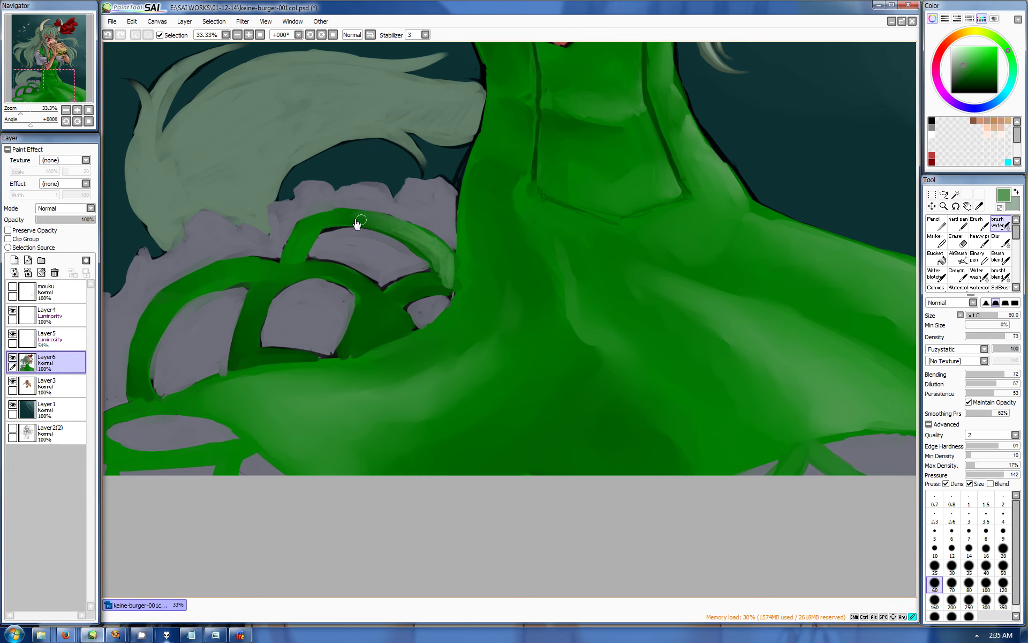
mouse_move(448, 257)
left_mouse_down()
mouse_move(331, 216)
mouse_move(290, 261)
mouse_move(318, 269)
mouse_move(263, 275)
left_mouse_up()
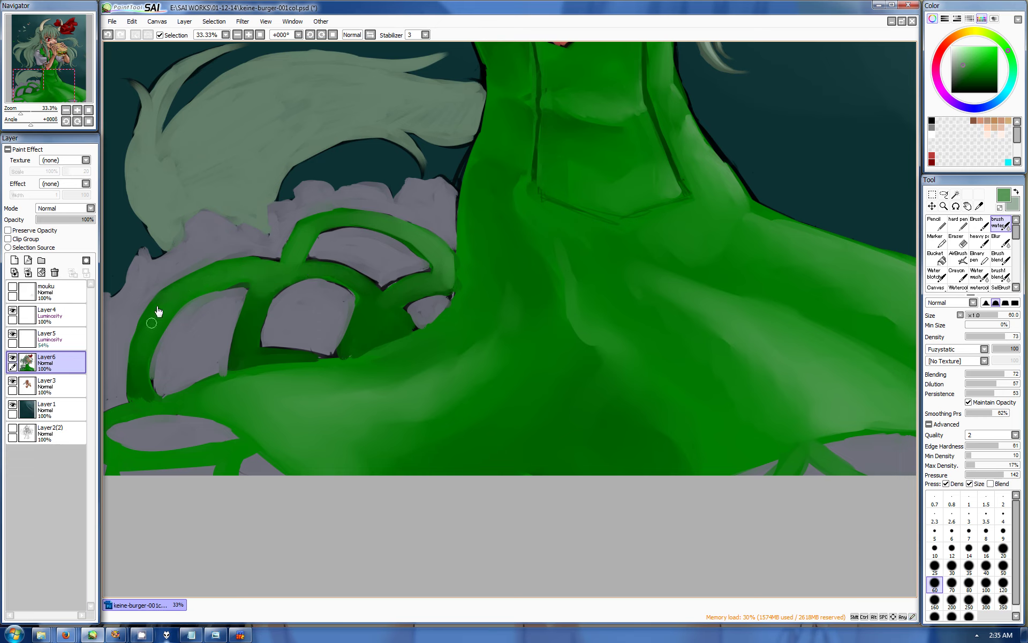
Blend the highlights along the skirt's lower edge and the scalloped trim at both sides with the water brush at size 60
left_click_drag(227, 397, 204, 395)
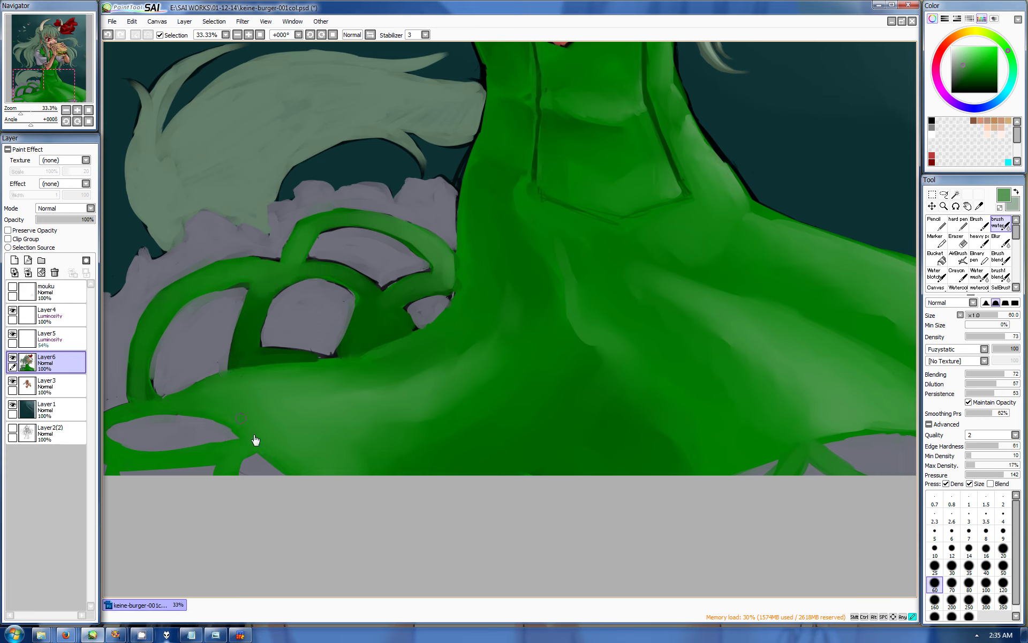
left_click_drag(820, 436, 803, 455)
scroll(689, 319, "right", 5)
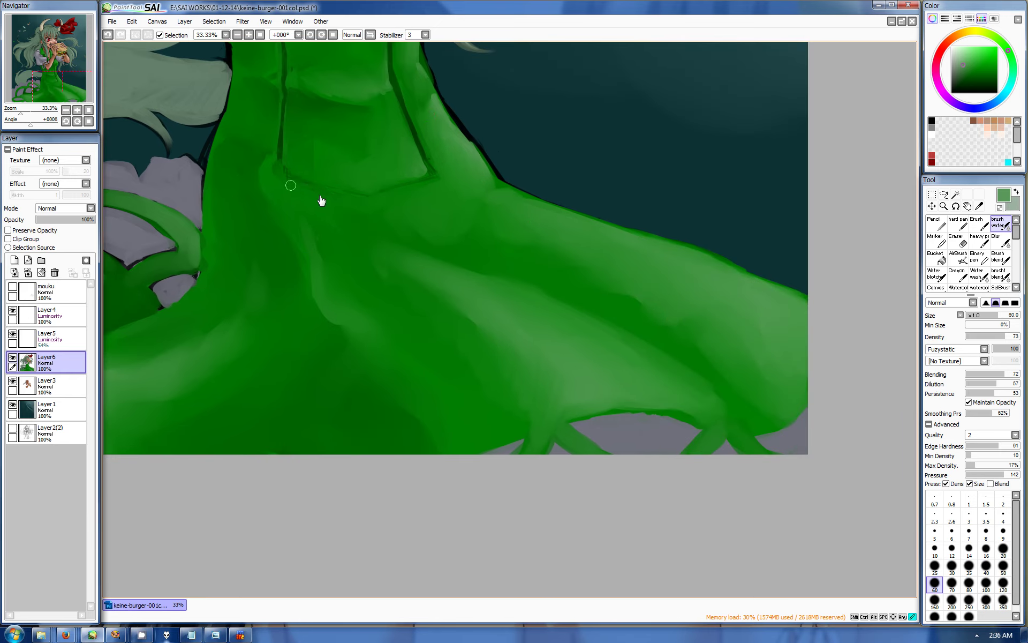
Paint light highlights across the bodice with the heavy brush at size 25 and blend them with the water brush at size 60
scroll(317, 147, "up", 5)
key("b")
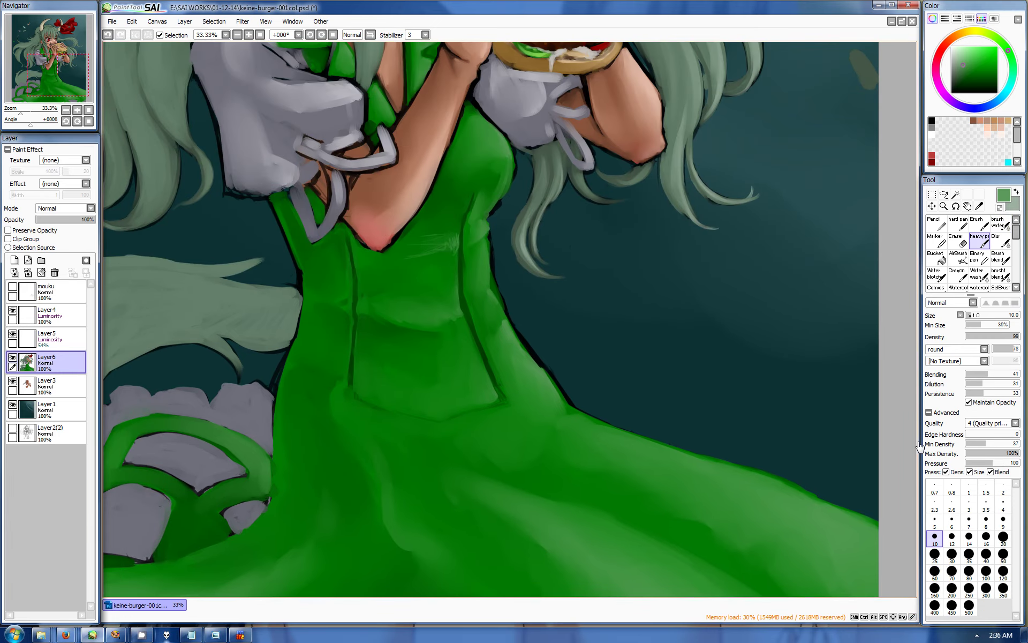
key("bracketright")
key("bracketright")
key("bracketright")
key("bracketright")
key("bracketright")
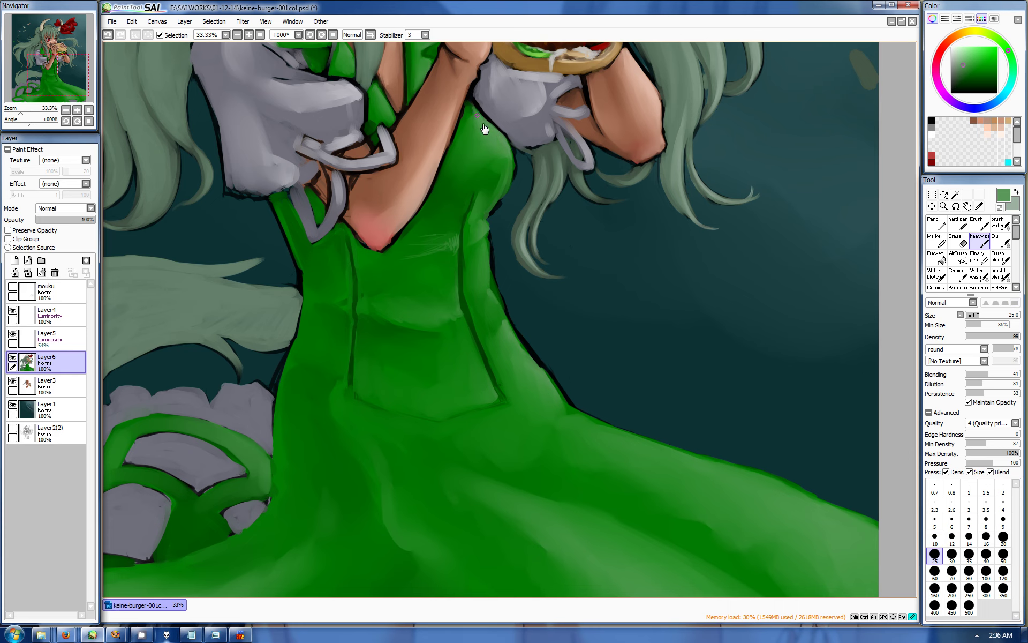
key("c")
left_click_drag(452, 237, 416, 266)
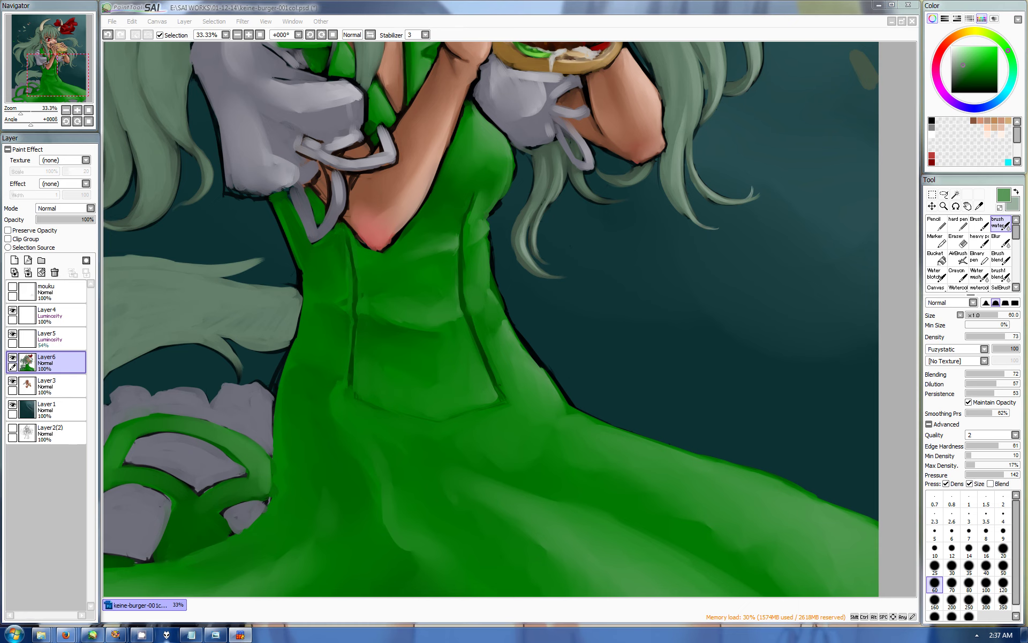
Pick a very dark green and redraw the bodice panel's seam lines with the size 5 Brush, rotating the canvas as needed
left_click(979, 175)
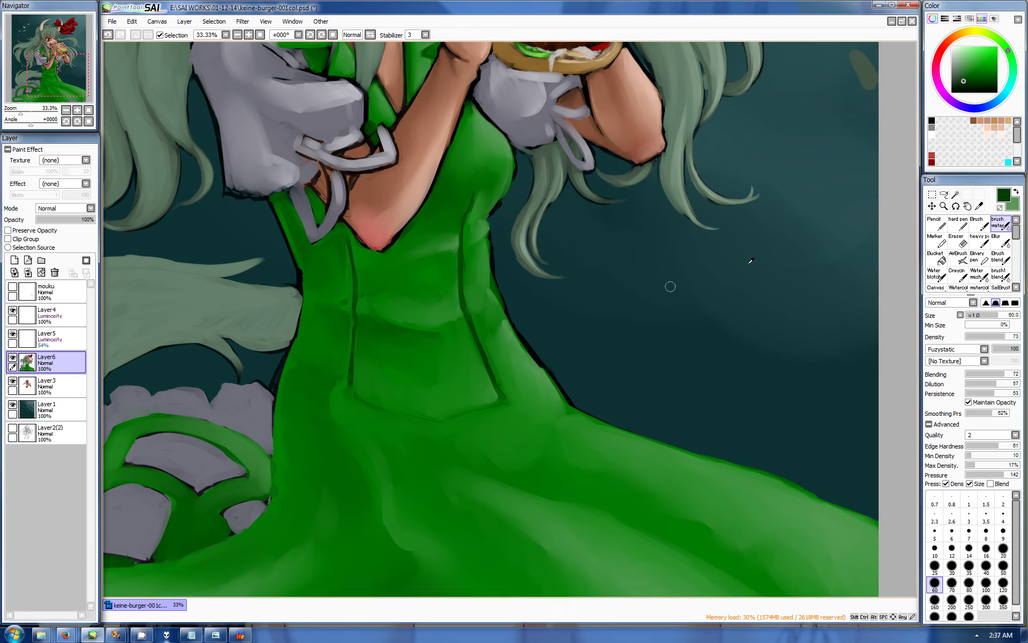
key("b")
left_click(935, 521)
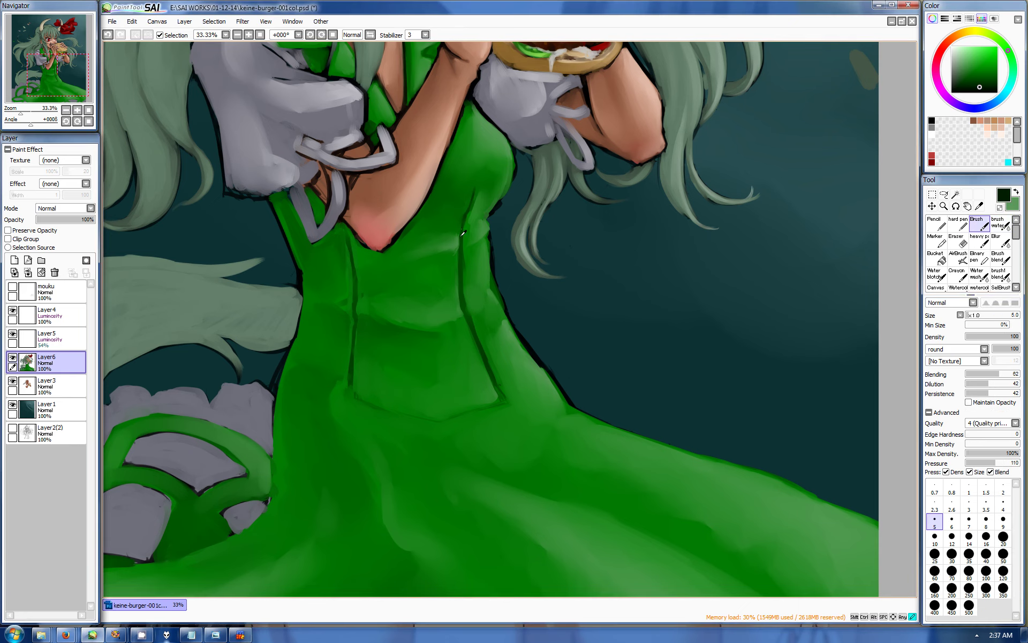
left_click_drag(502, 399, 403, 316)
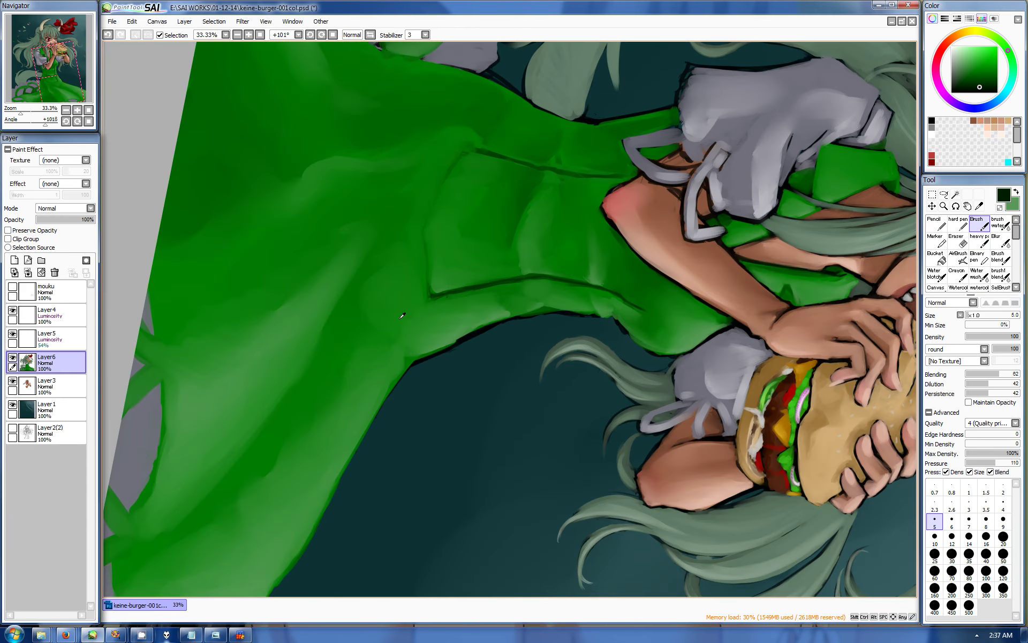
left_click_drag(427, 236, 340, 245)
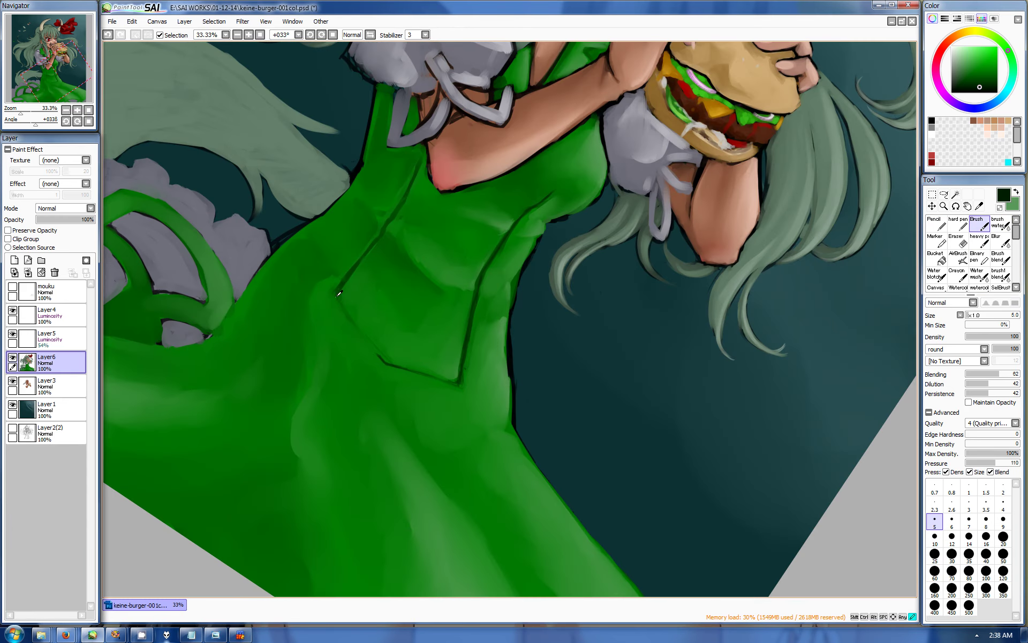
Darken the colour to near-black, strengthen the bodice panel's outline to its lower corner, and reset the canvas rotation
left_click(1000, 86)
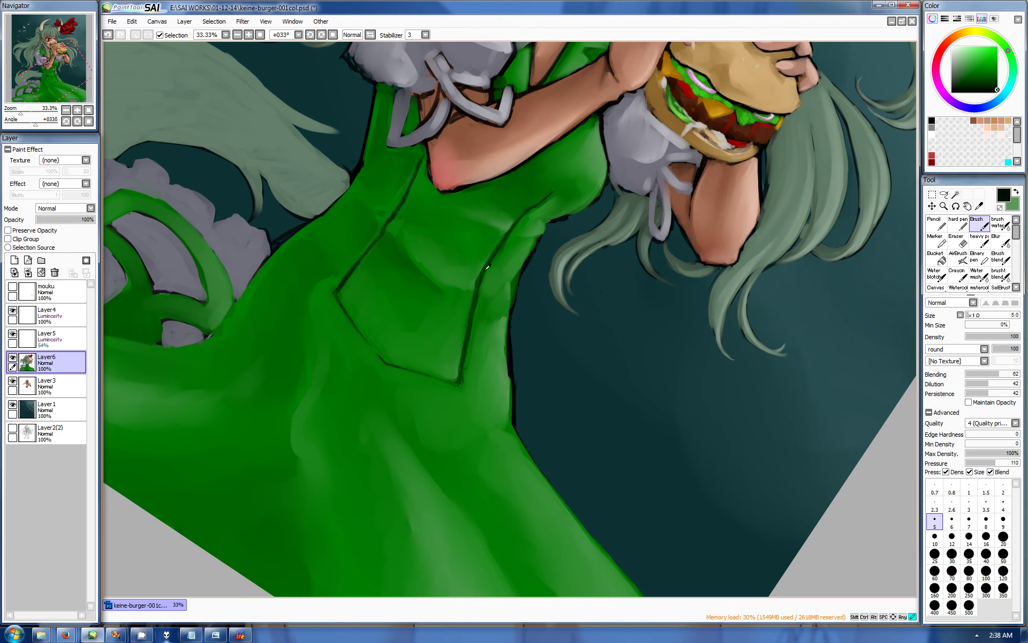
left_click_drag(463, 378, 461, 381)
key("Home")
Paint a dark green fold shadow on the skirt below the bodice panel with the heavy brush and blend it at size 60
scroll(401, 157, "down", 5)
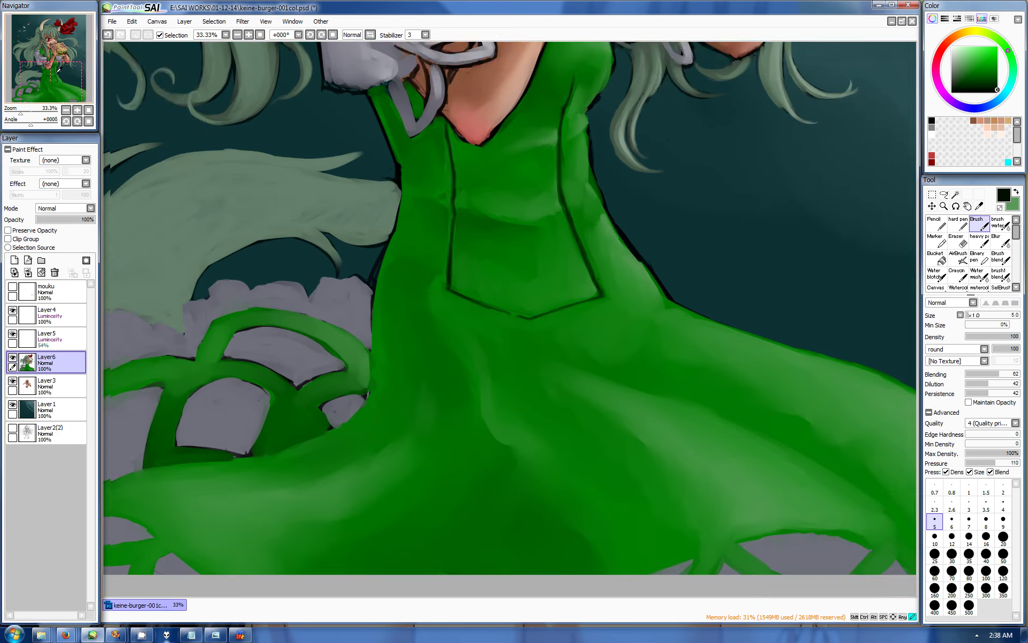
left_click(980, 241)
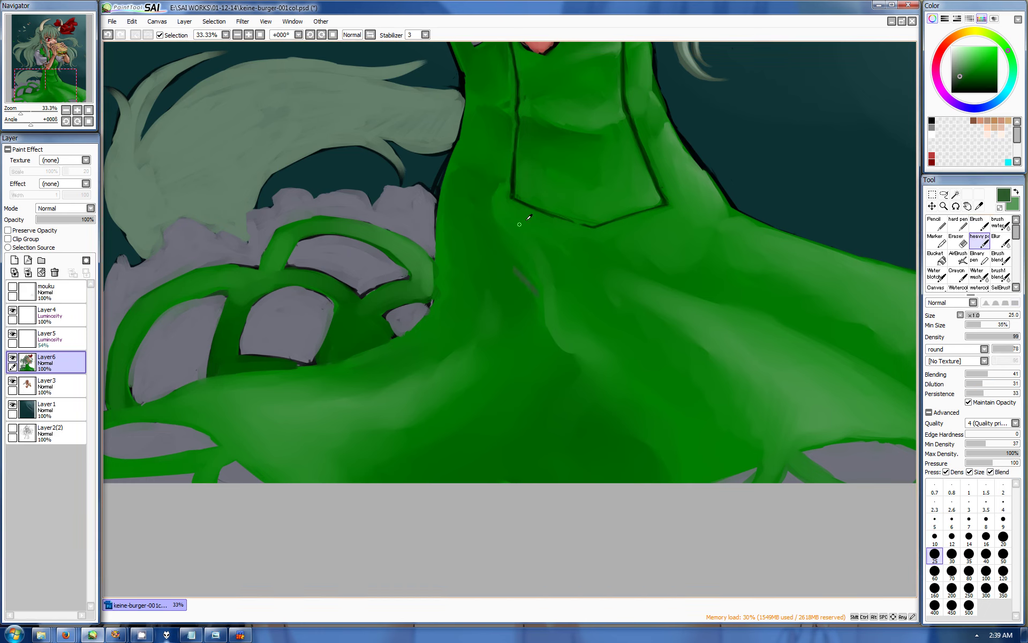
left_click(535, 189, "alt")
left_click_drag(500, 251, 533, 322)
left_click_drag(505, 262, 524, 313)
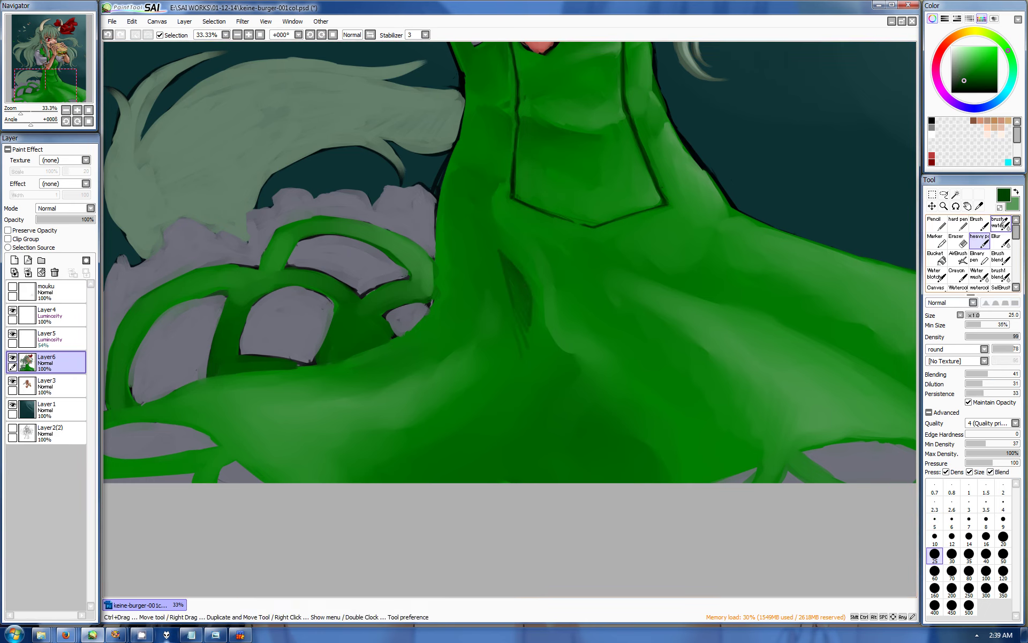
key("c")
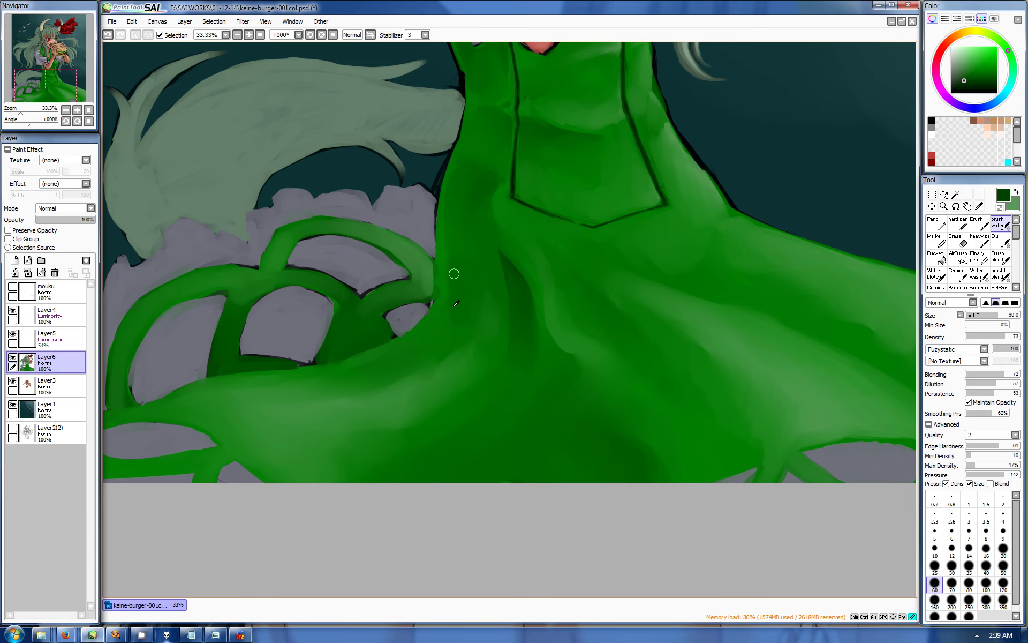
Shade the rear hem's curved bands in dark green with the heavy brush and blend them with the water brush at size 40
left_click(986, 566)
key("v")
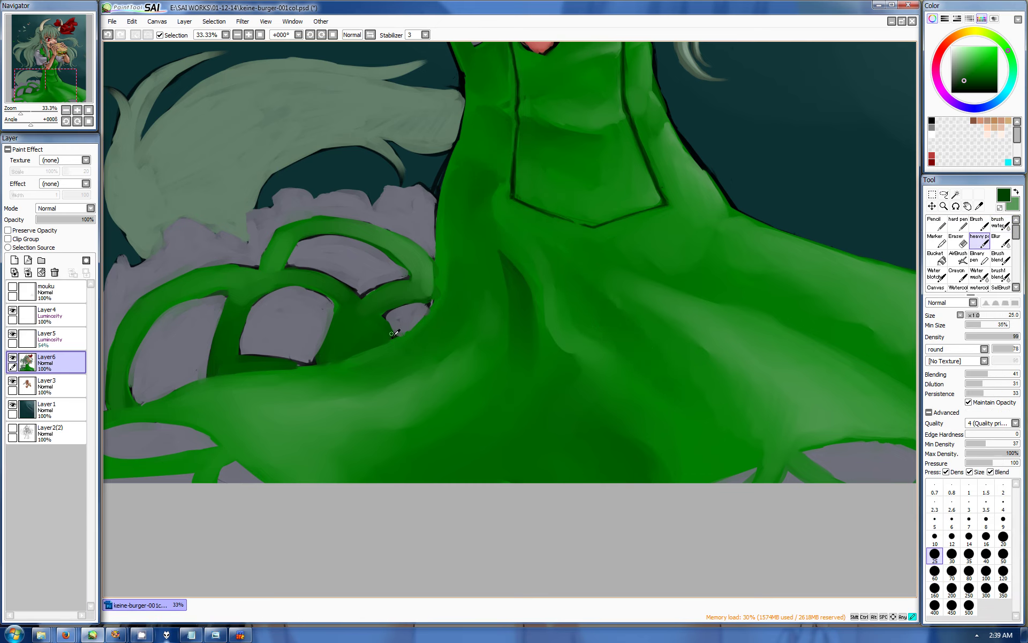
left_click_drag(312, 354, 589, 290)
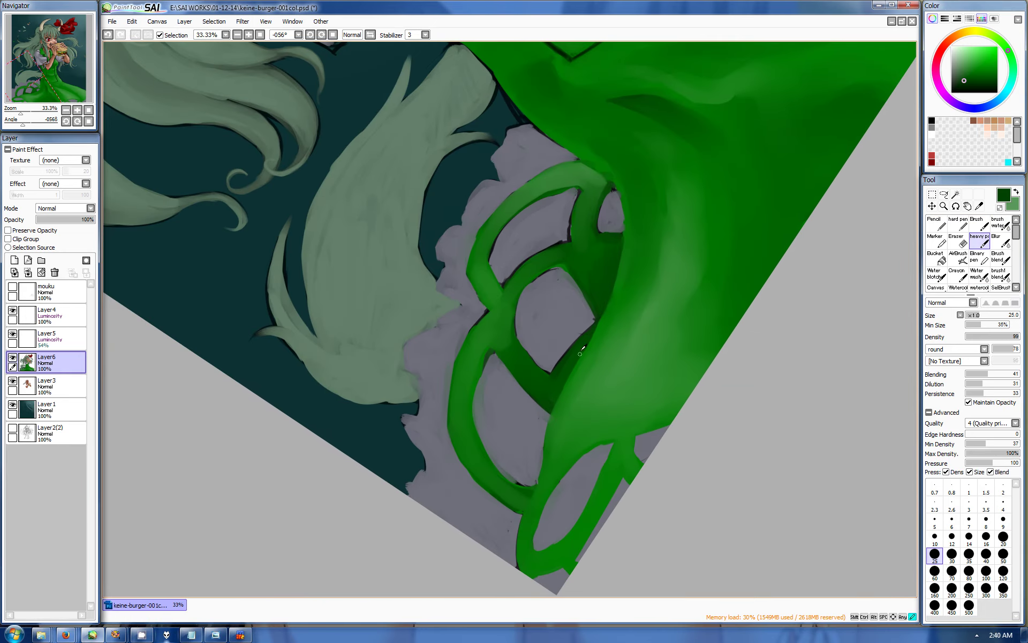
key("b")
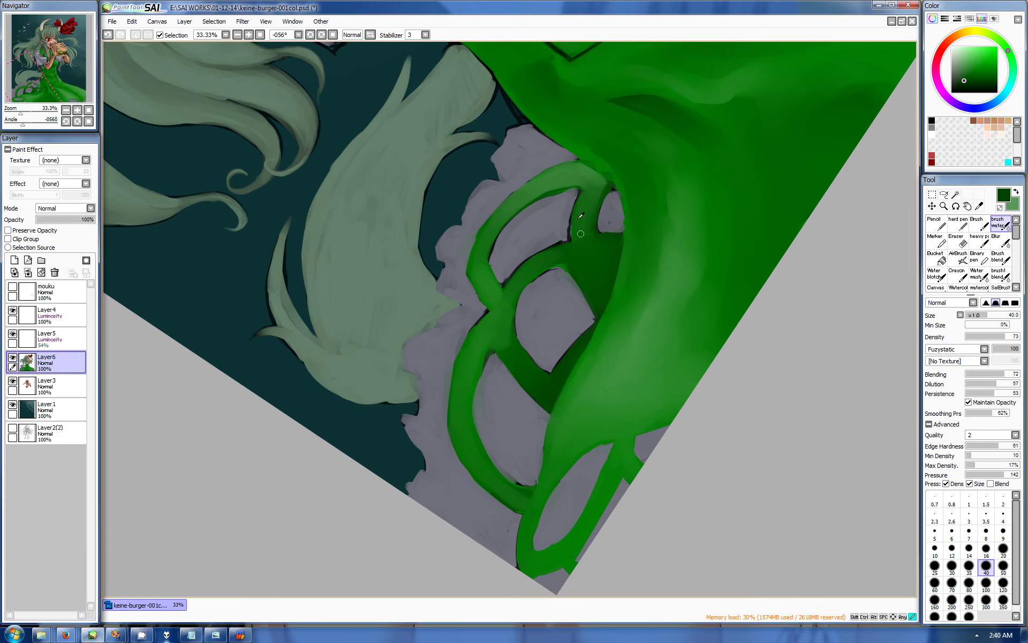
mouse_move(519, 508)
left_mouse_down()
mouse_move(485, 468)
mouse_move(492, 483)
mouse_move(531, 491)
mouse_move(498, 479)
left_mouse_up()
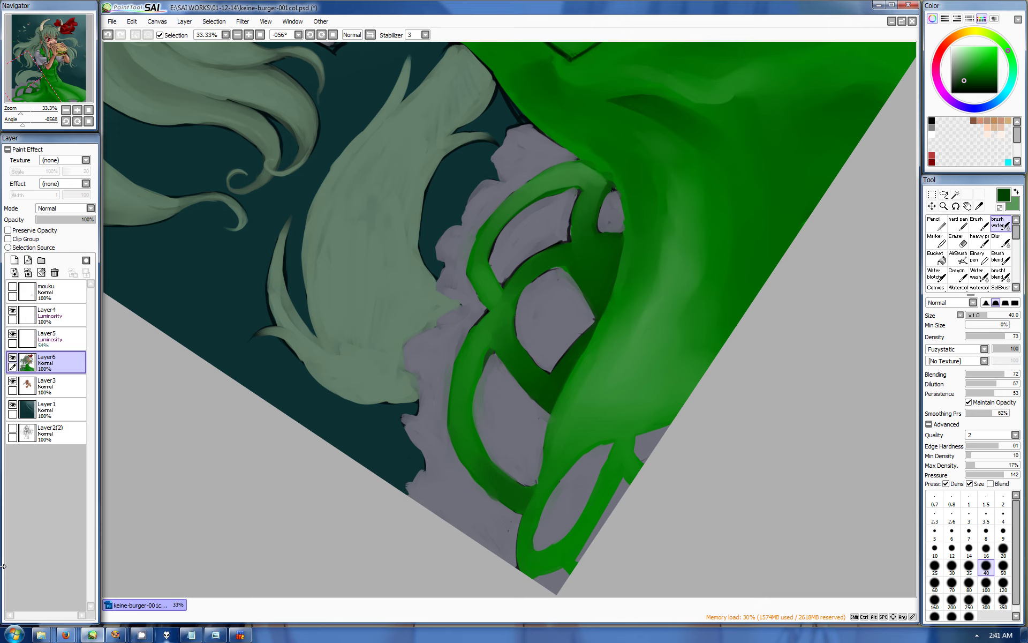
Paint dark green shadows on the collar and the bodice side under the sleeve, and blend them with the water brush
left_click_drag(78, 83, 49, 68)
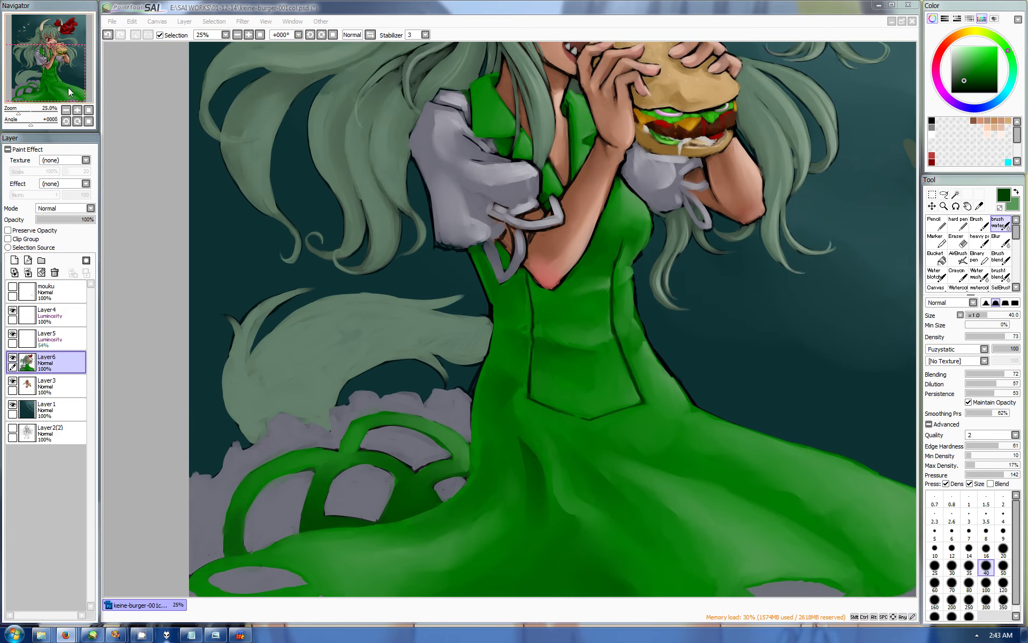
left_click(69, 88)
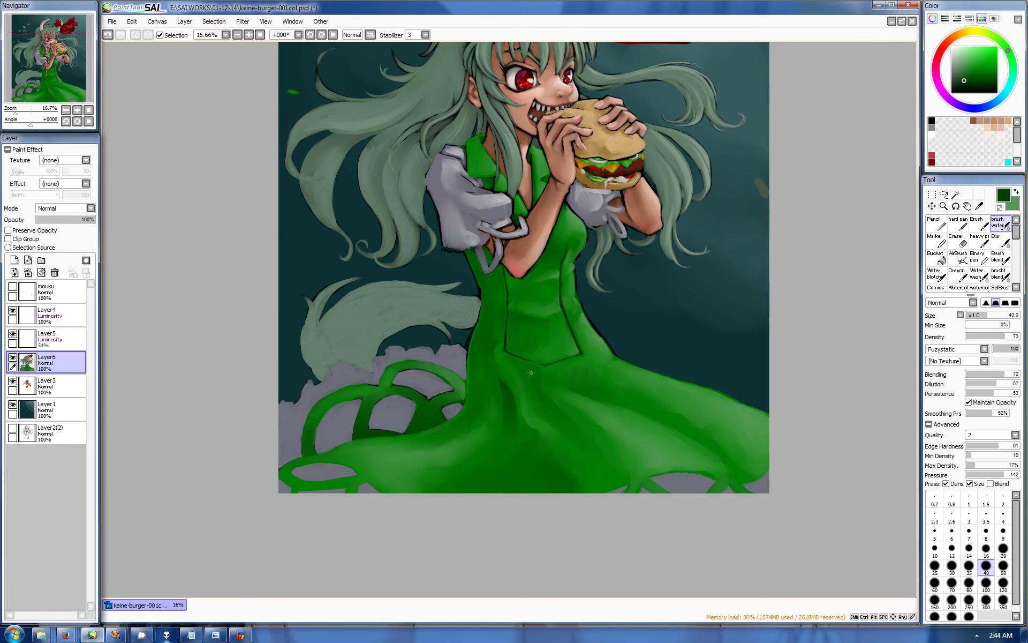
key("ctrl+plus")
key("h")
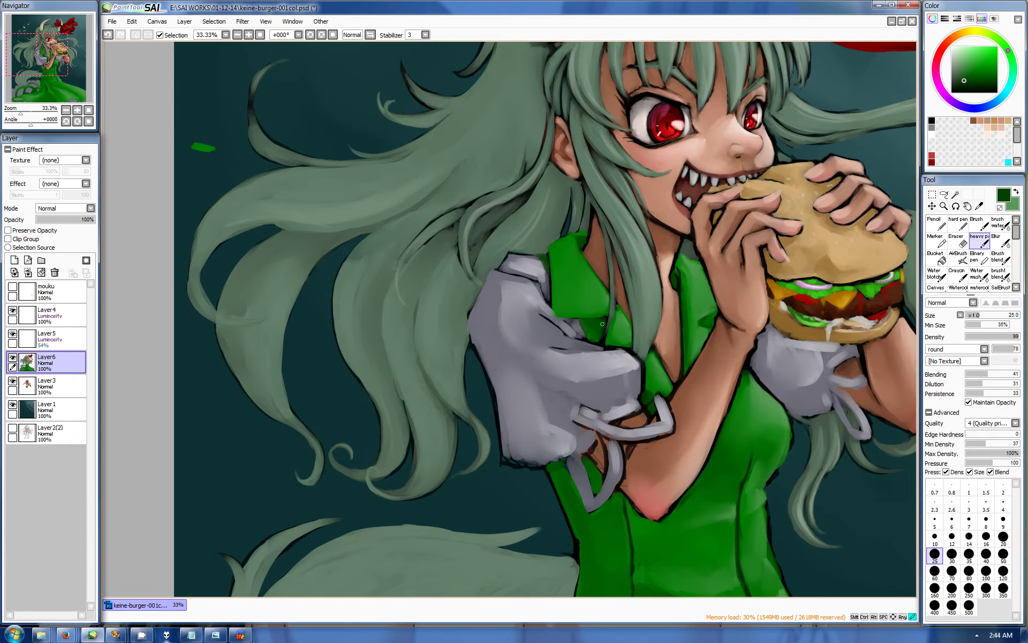
mouse_move(595, 339)
left_mouse_down()
mouse_move(652, 411)
mouse_move(587, 319)
left_mouse_up()
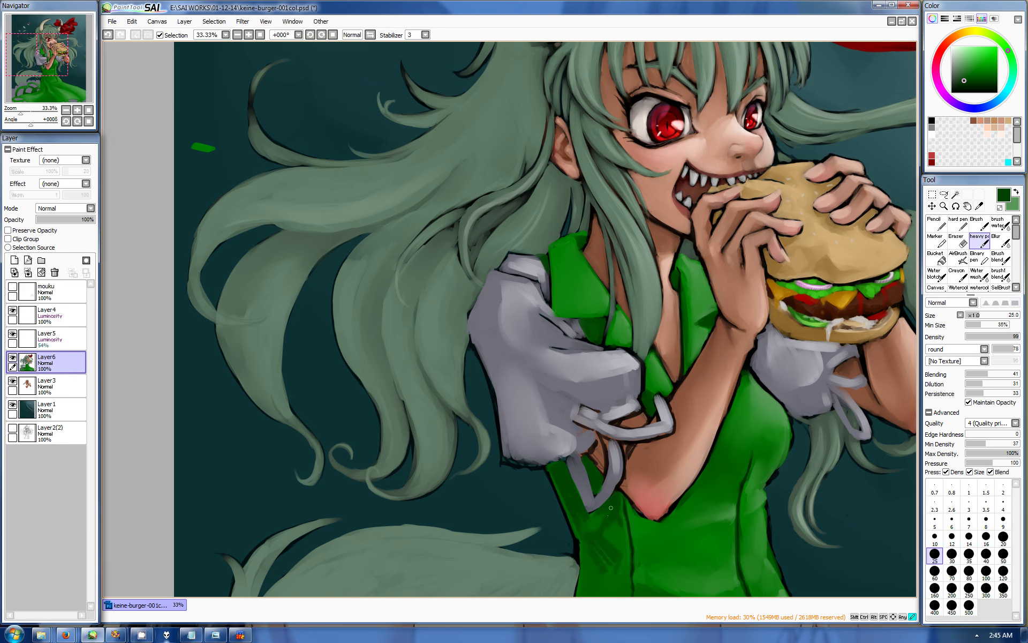
key("b")
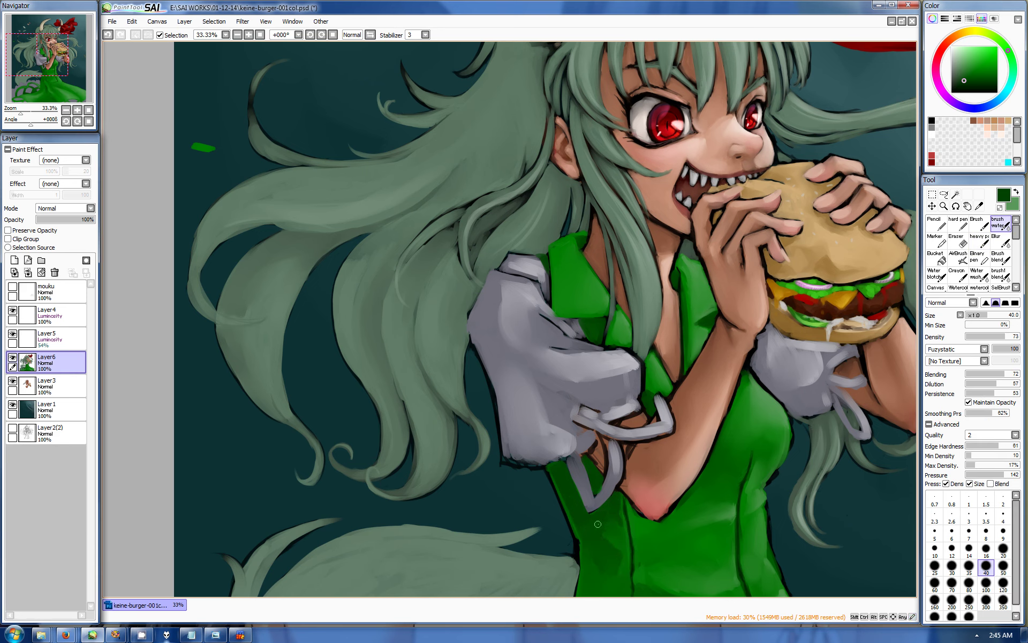
mouse_move(560, 256)
left_mouse_down()
mouse_move(558, 294)
mouse_move(572, 247)
mouse_move(595, 281)
mouse_move(568, 308)
mouse_move(543, 237)
left_mouse_up()
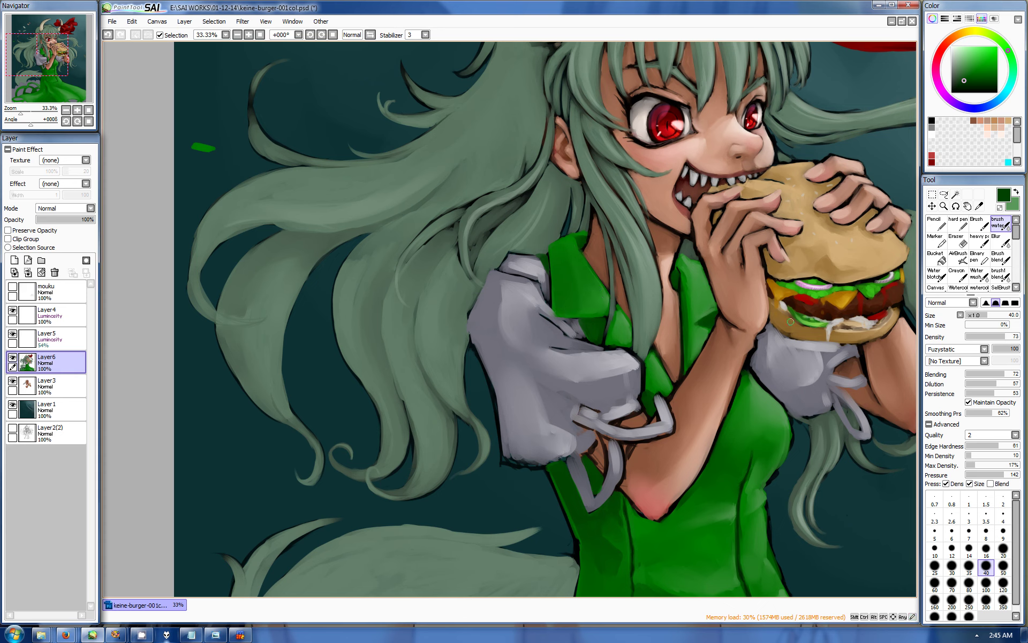
Paint light green highlights on the collar with the heavy brush at size 25 and blend them with the water brush at size 40
key("n")
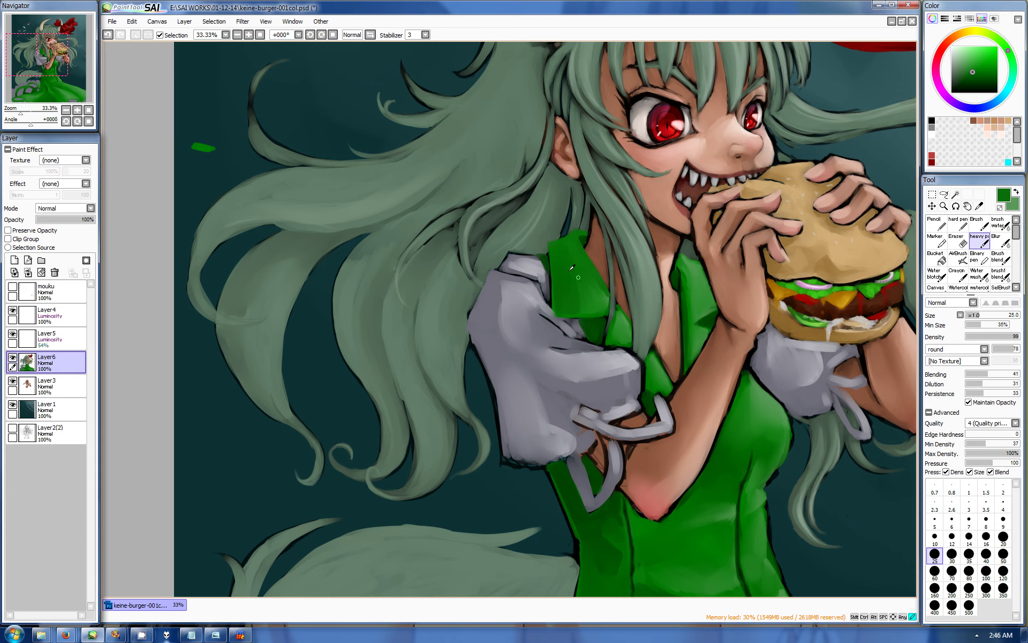
key("x")
mouse_move(610, 291)
left_mouse_down()
mouse_move(589, 257)
mouse_move(624, 319)
mouse_move(622, 308)
left_mouse_up()
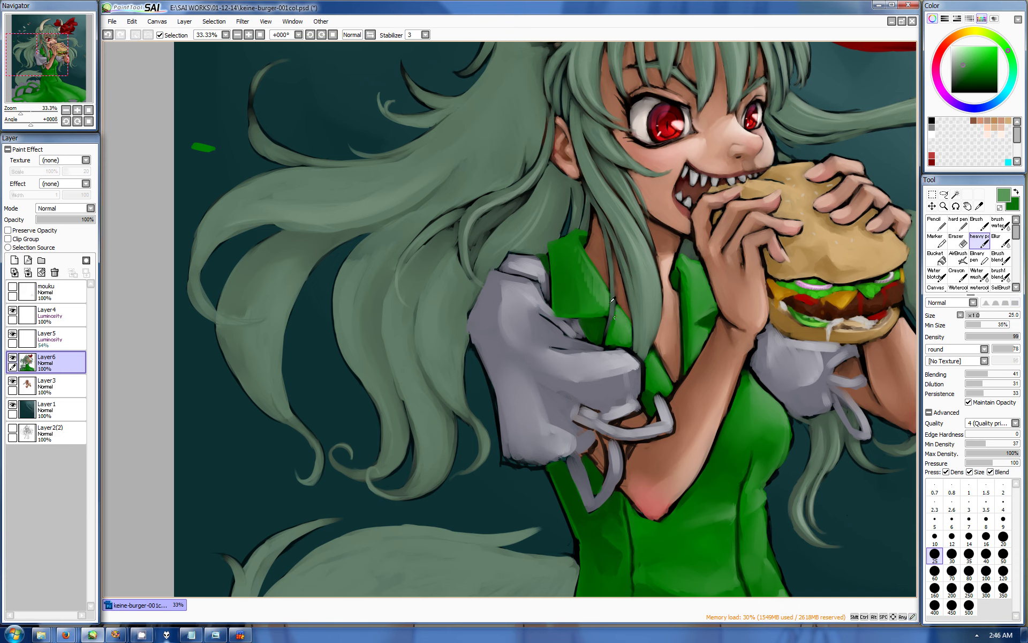
key("b")
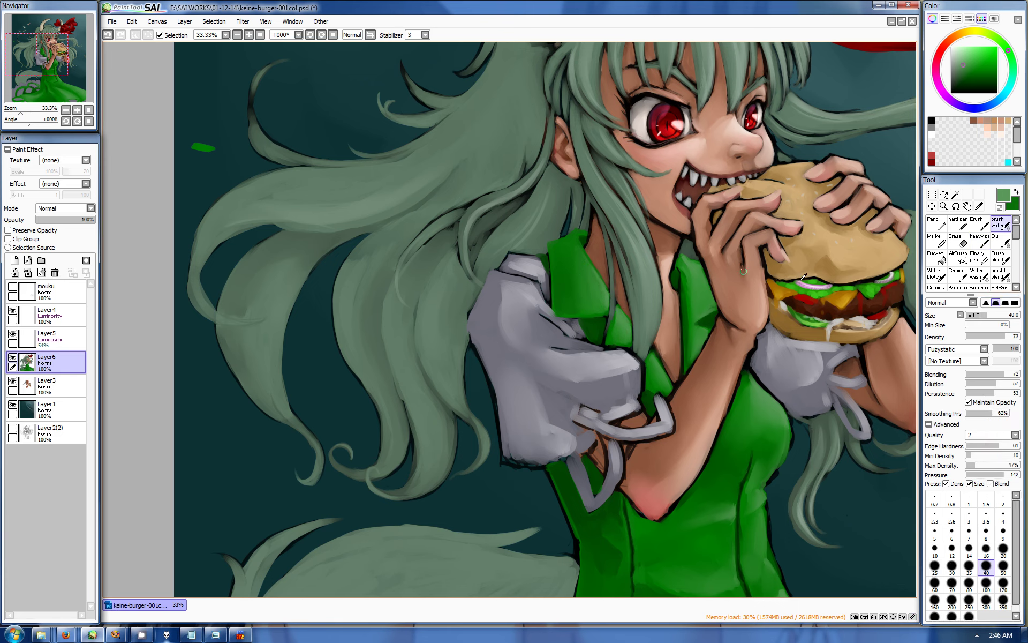
key("b")
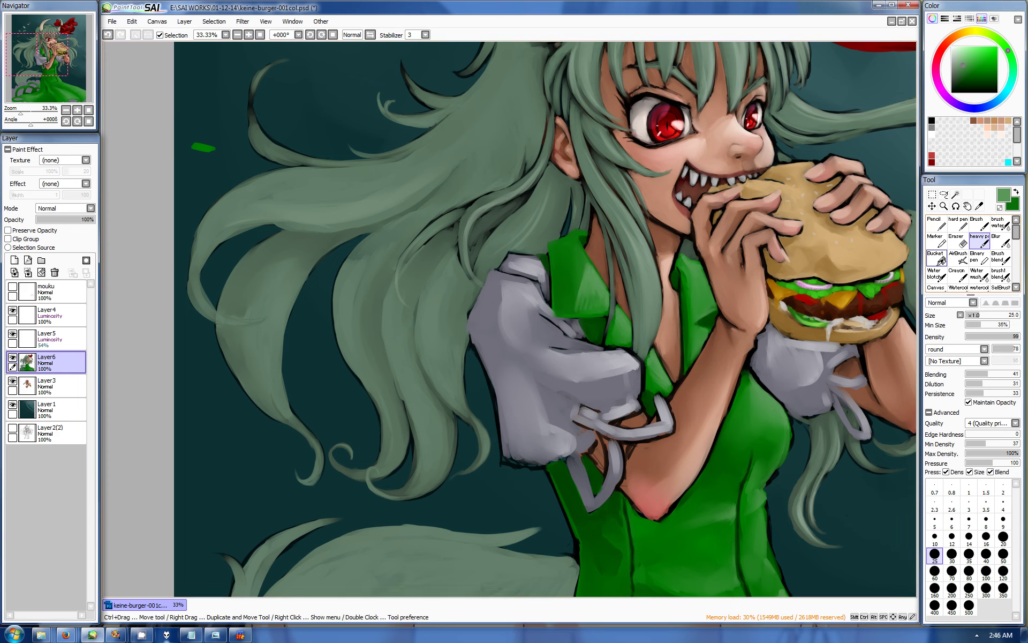
key("b")
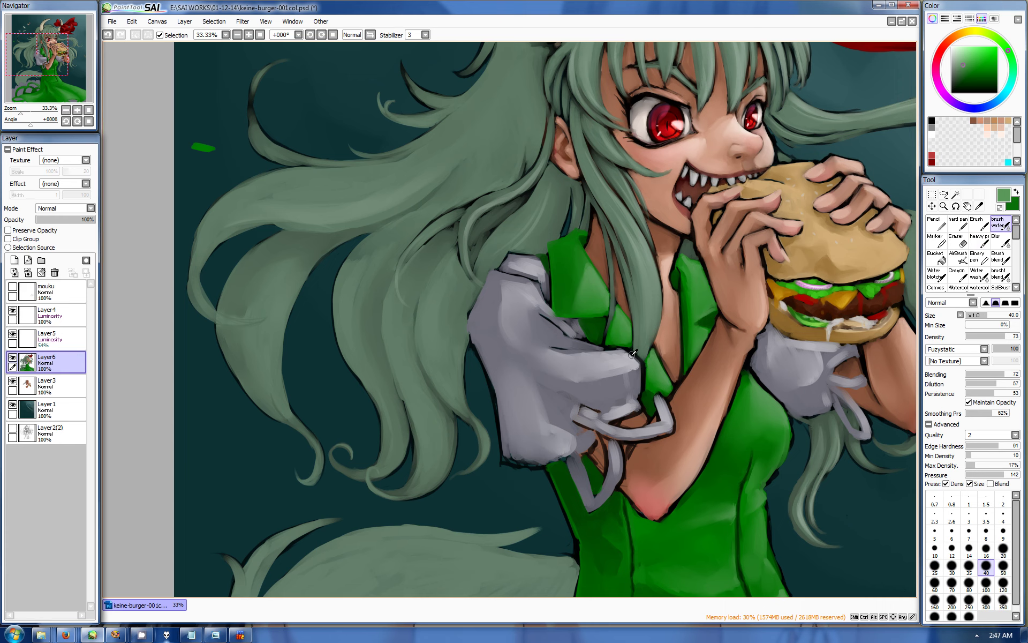
left_click(66, 110)
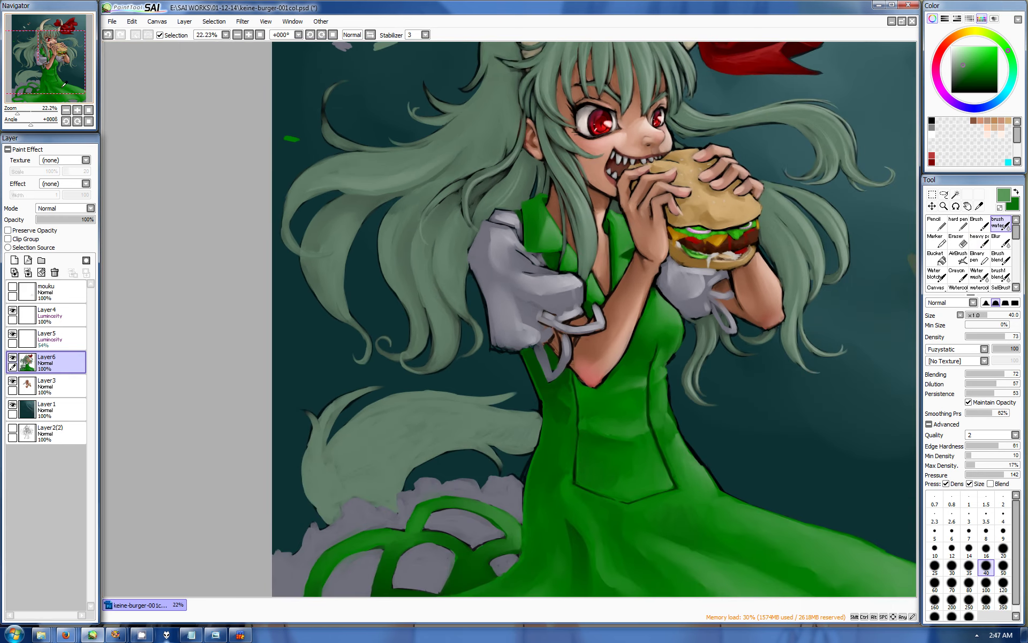
key("n")
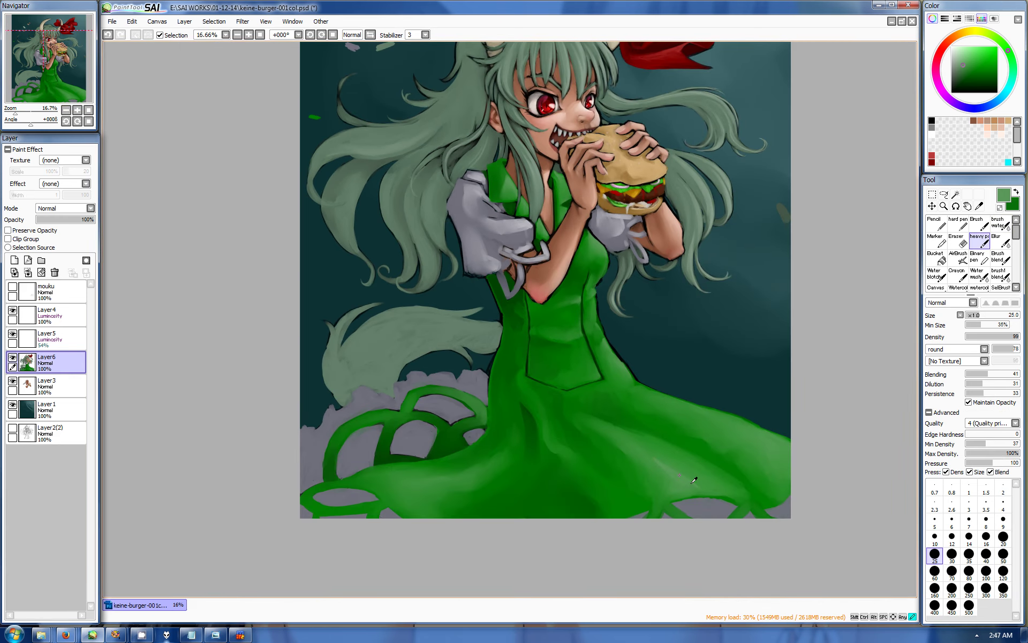
Paint light green highlights on the lower skirt with the heavy brush at size 160 and blend them with the water brush
key("bracketright")
key("bracketright")
key("bracketright")
key("bracketright")
key("bracketright")
key("bracketright")
key("bracketright")
key("bracketright")
key("bracketright")
key("bracketright")
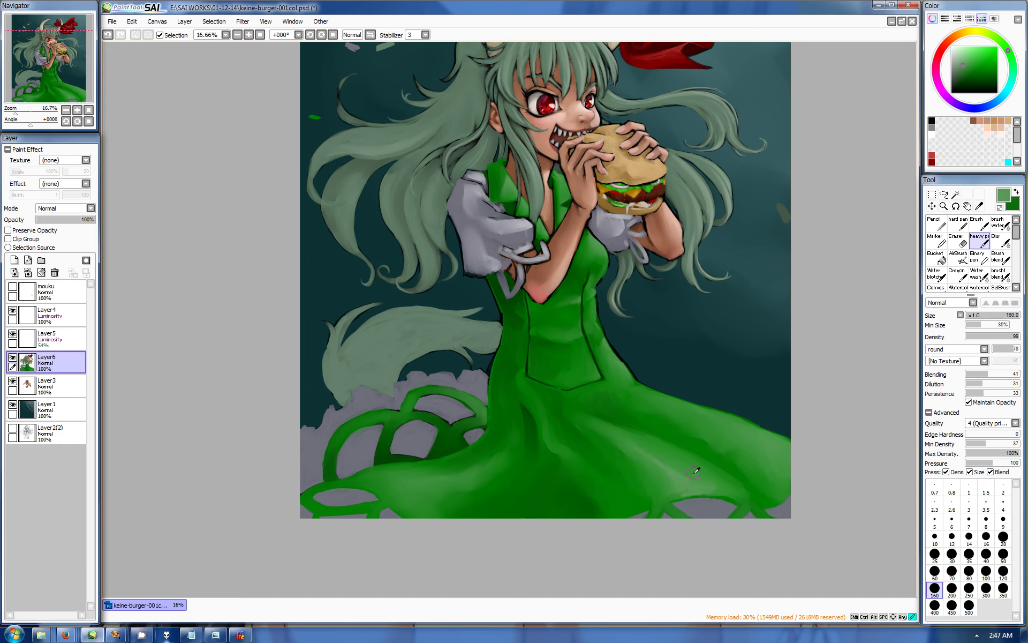
key("b")
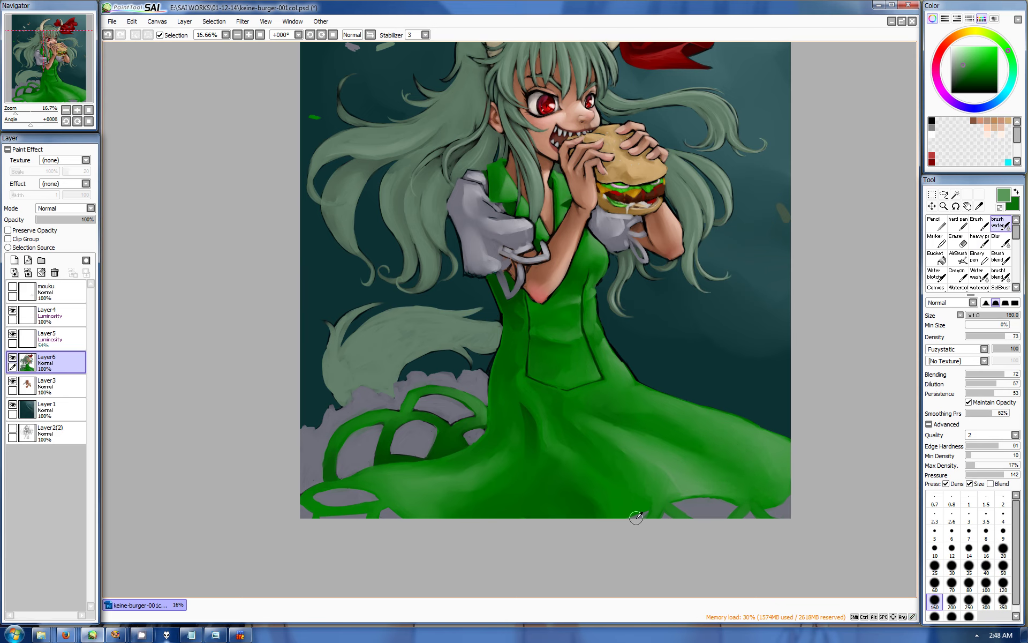
Paint a sampled skin tone around the nose and far cheek with the heavy brush at size 10 and blend it with the water brush at size 25
scroll(471, 504, "up", 3)
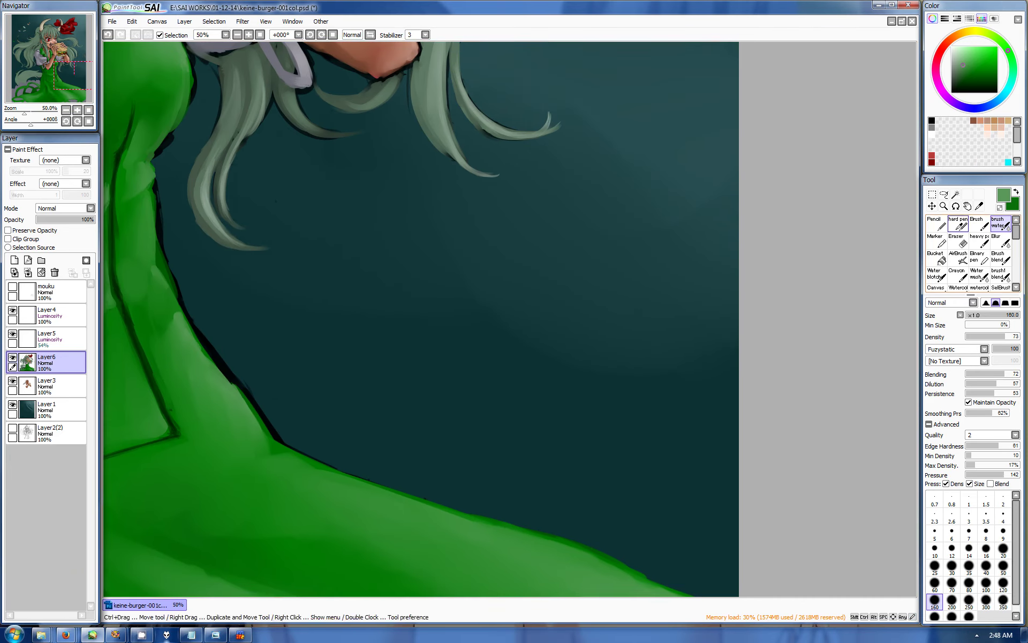
left_click(959, 223)
left_click_drag(605, 278, 659, 322)
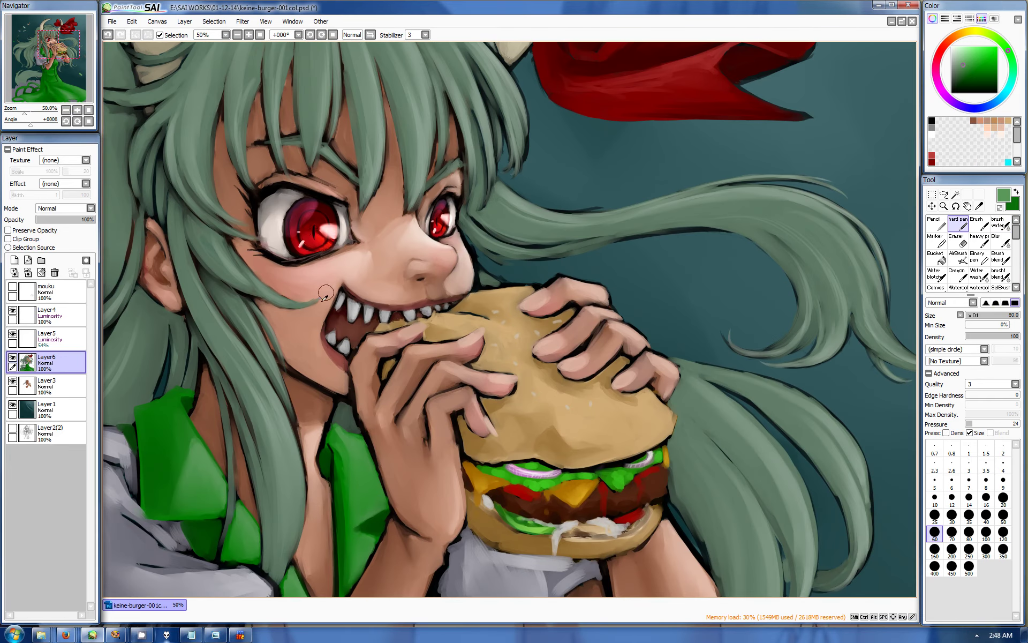
left_click(325, 295, "alt")
key("v")
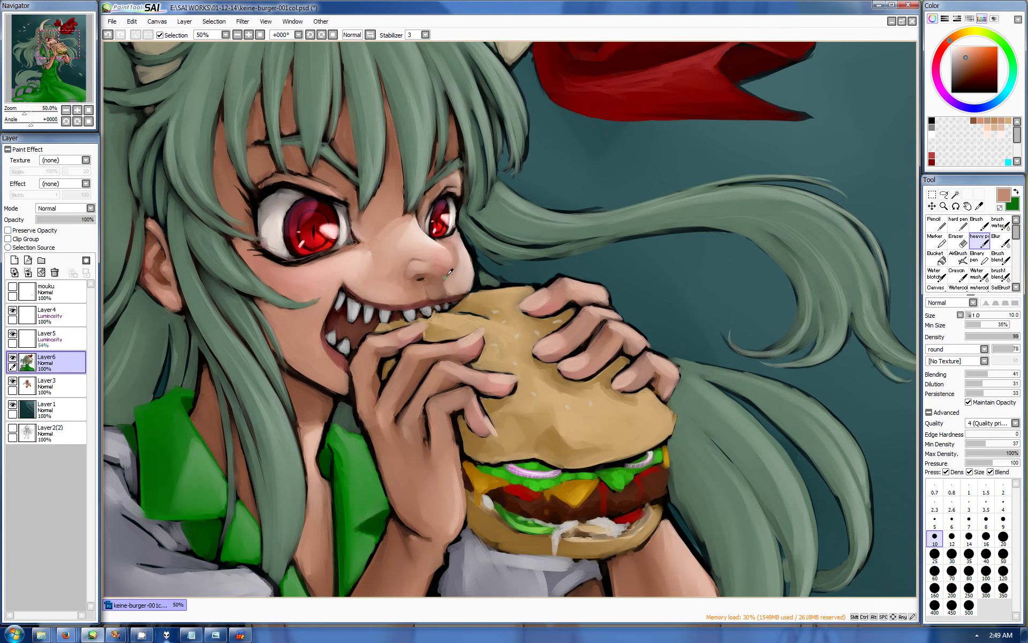
left_click(1000, 222)
key("bracketleft")
key("bracketleft")
key("bracketleft")
key("bracketleft")
key("bracketleft")
key("bracketleft")
key("bracketleft")
key("bracketleft")
key("bracketleft")
key("bracketleft")
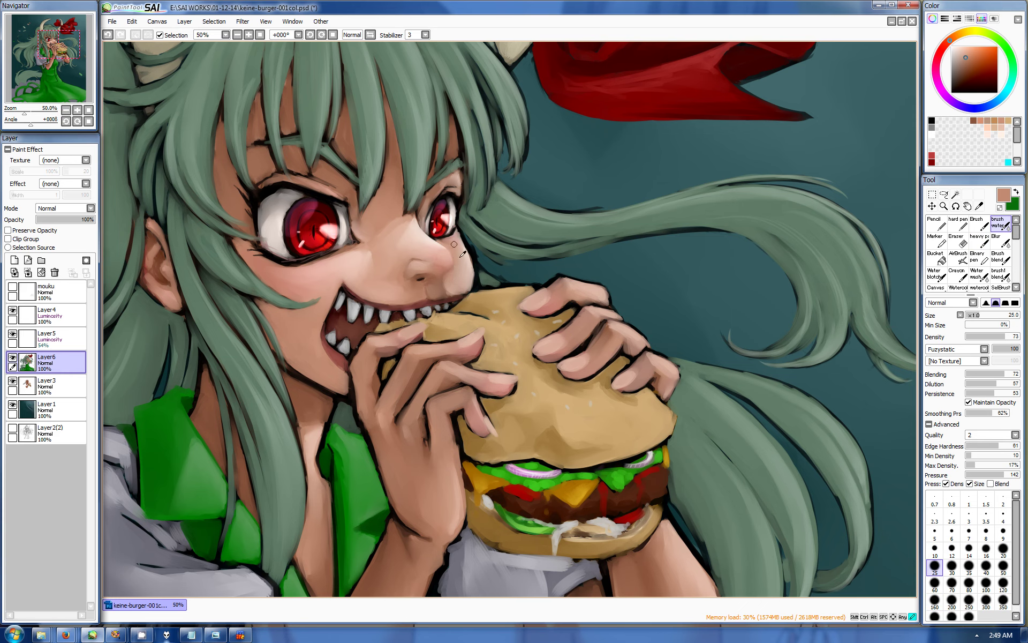
Paint pale highlights on the nose and the cheek below the far eye with small brushes, and blend them with the water brush
key("ctrl+plus")
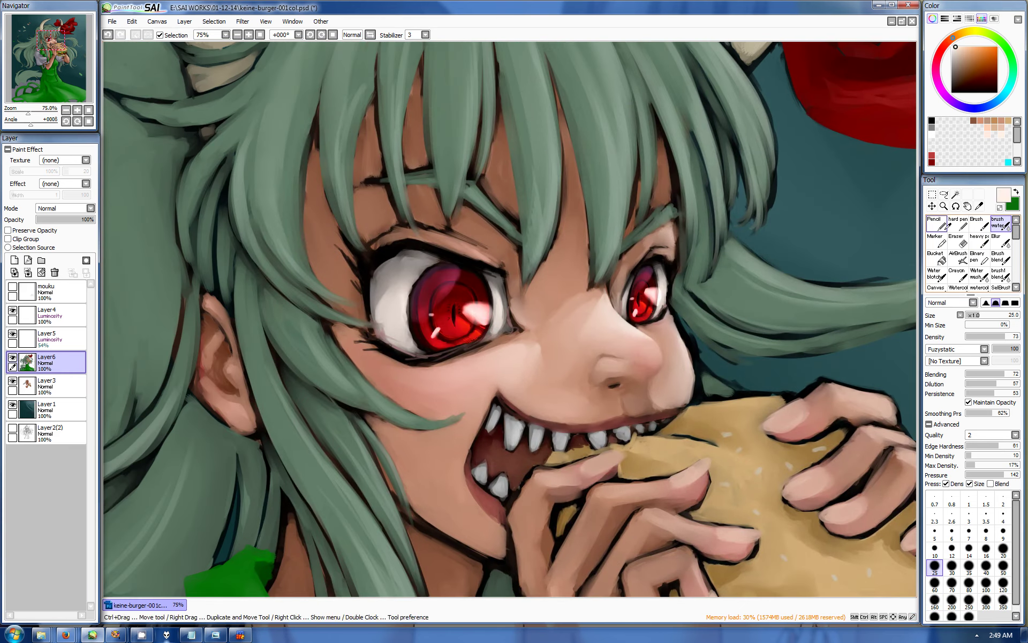
key("b")
left_click(663, 359, "alt")
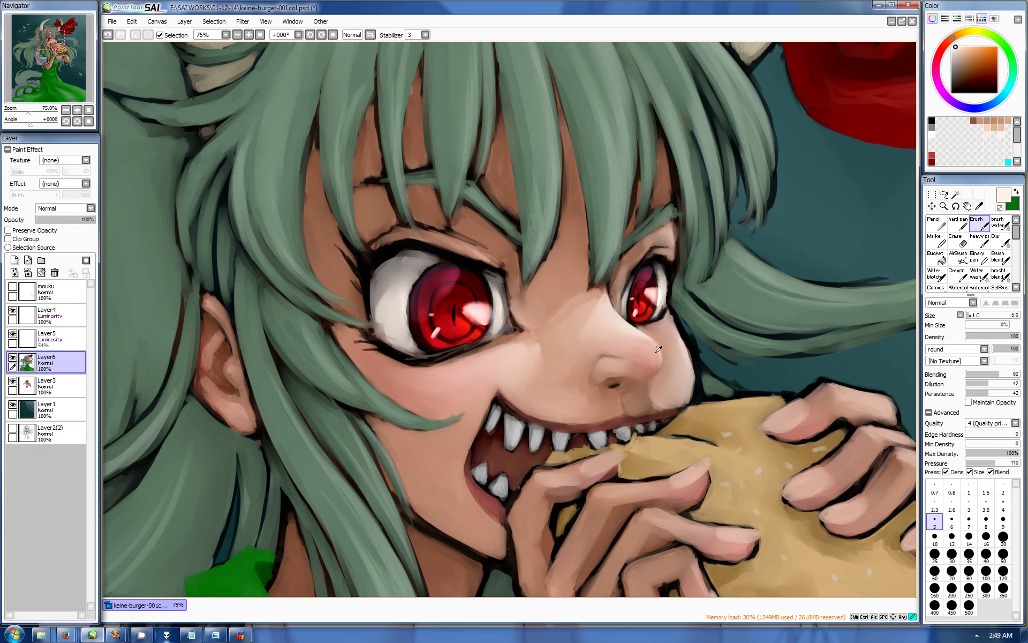
key("c")
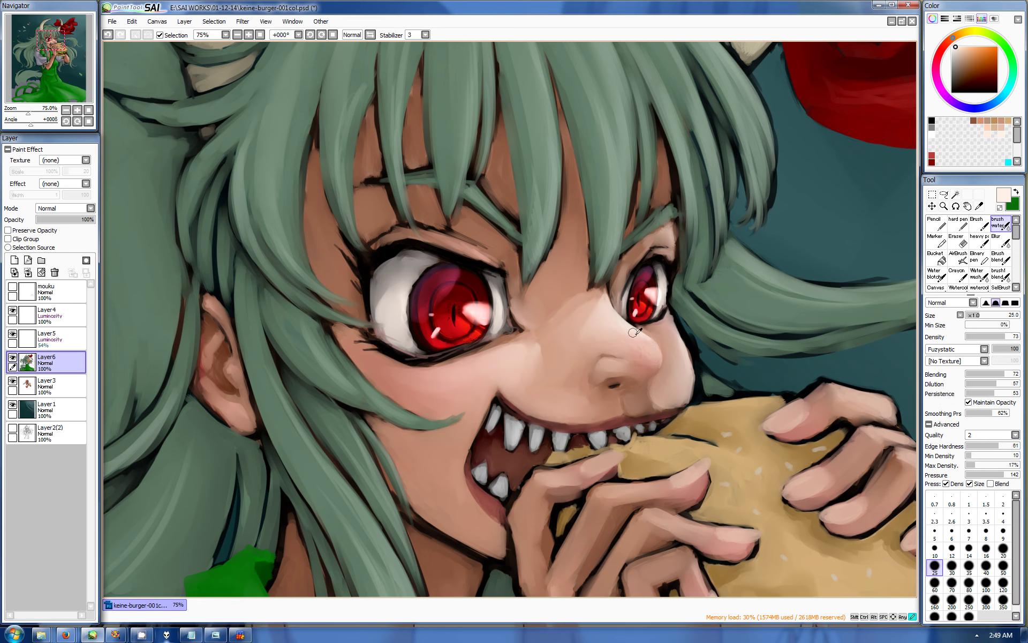
key("v")
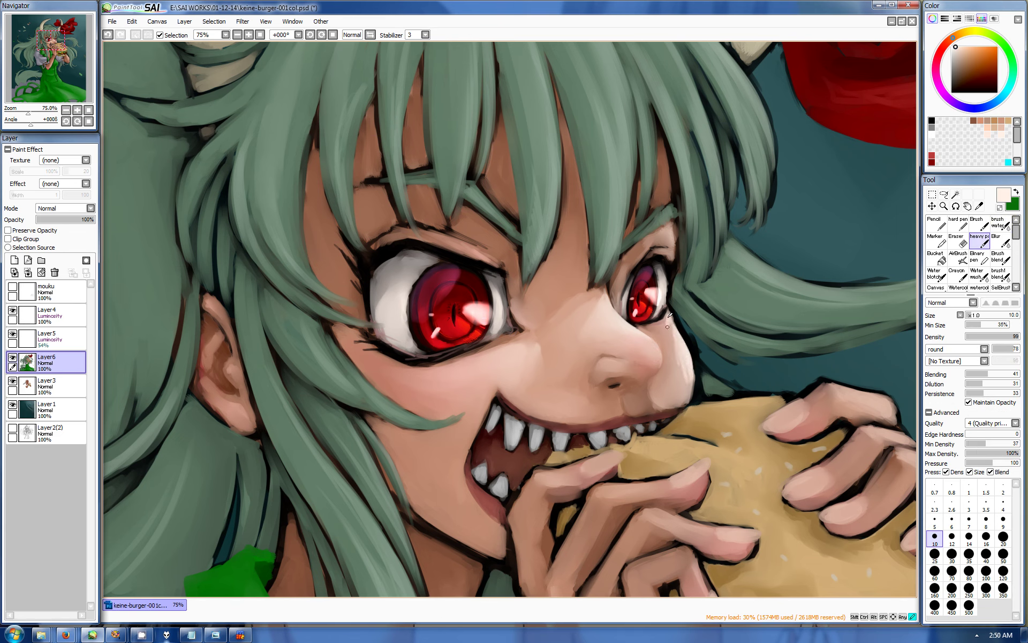
left_click(1000, 222)
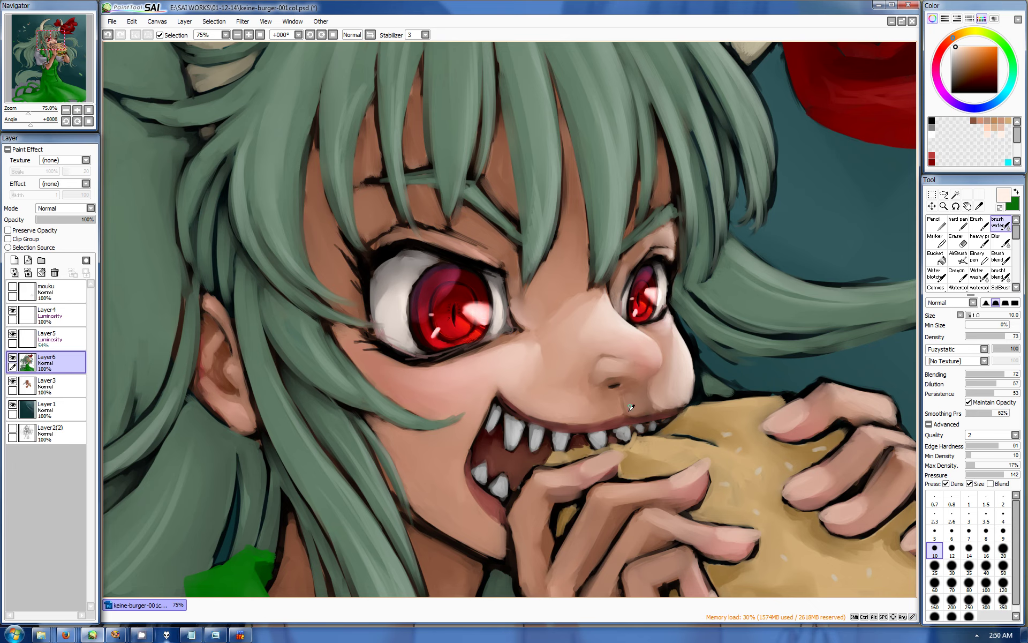
Darken the nostril and the underside of the nose with brown tones sampled from the face, using the pencil at size 5
left_click(623, 407, "alt")
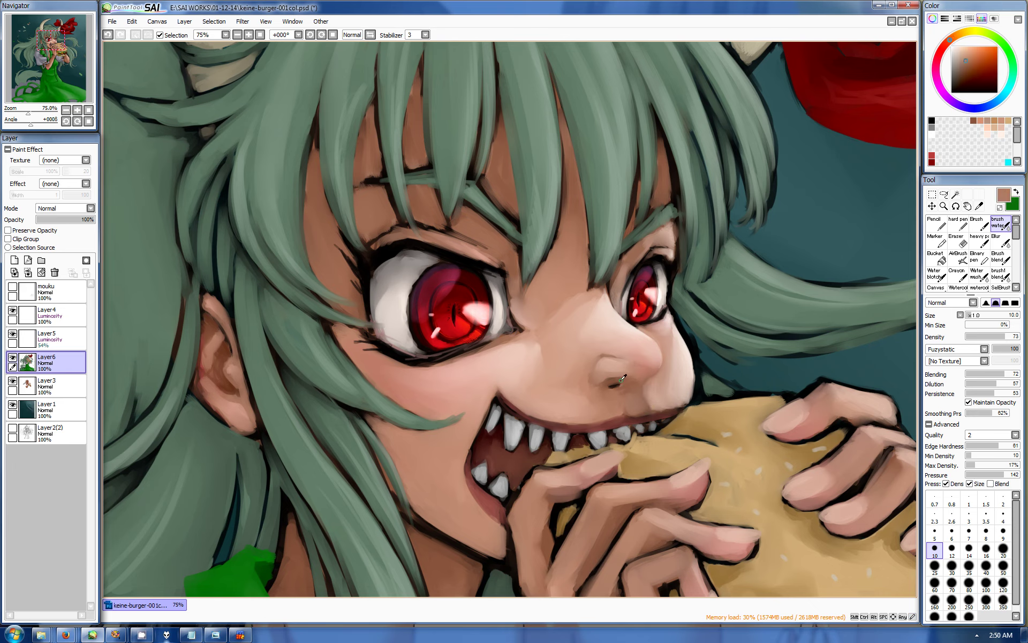
left_click_drag(619, 378, 569, 430)
key("n")
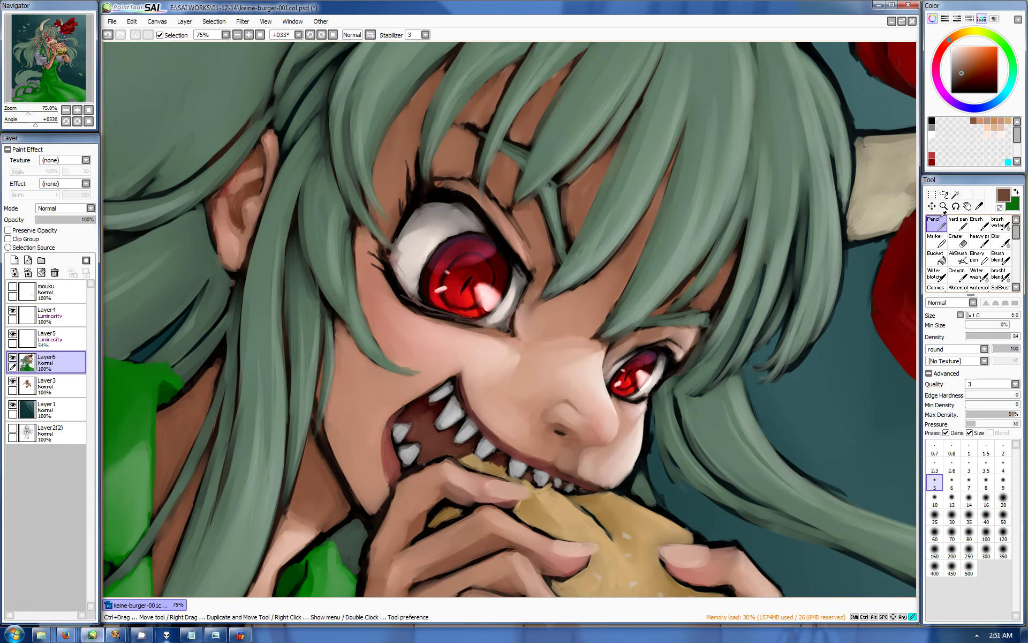
left_click(562, 431, "alt")
left_click(560, 429, "alt")
key("b")
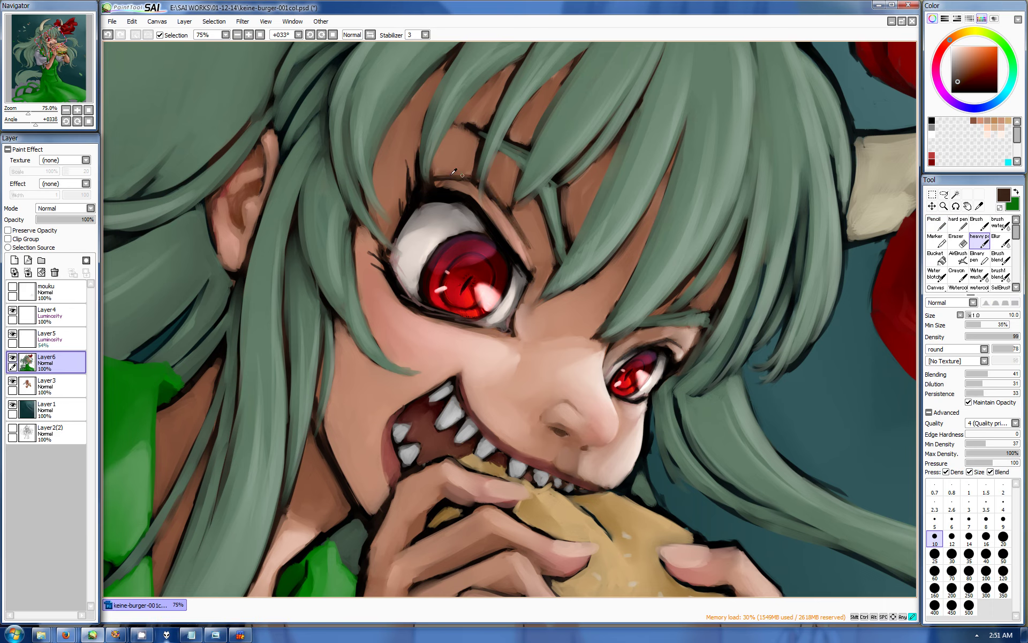
Reinforce the dark brown lines around both eyes with the heavy brush at size 10 and the Brush at size 5
left_click_drag(525, 249, 515, 266)
key("b")
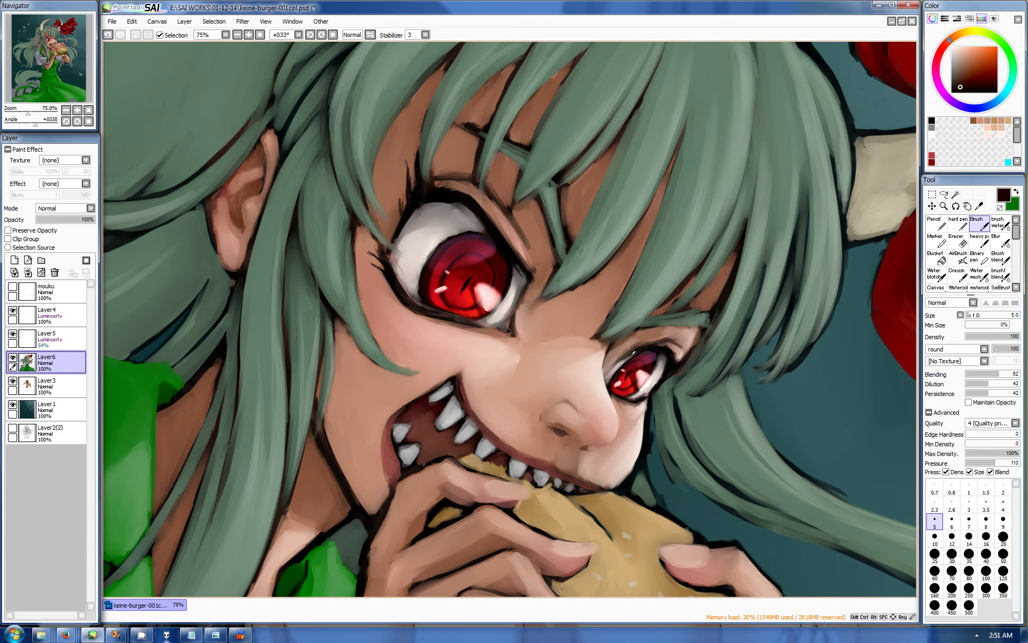
left_click(893, 154, "alt")
left_click_drag(629, 353, 608, 377)
Shade the upper and lower teeth in grey with the Brush at size 5
left_click_drag(458, 381, 441, 407)
mouse_move(441, 408)
left_mouse_down()
mouse_move(509, 474)
mouse_move(568, 478)
left_mouse_up()
left_click(493, 449, "alt")
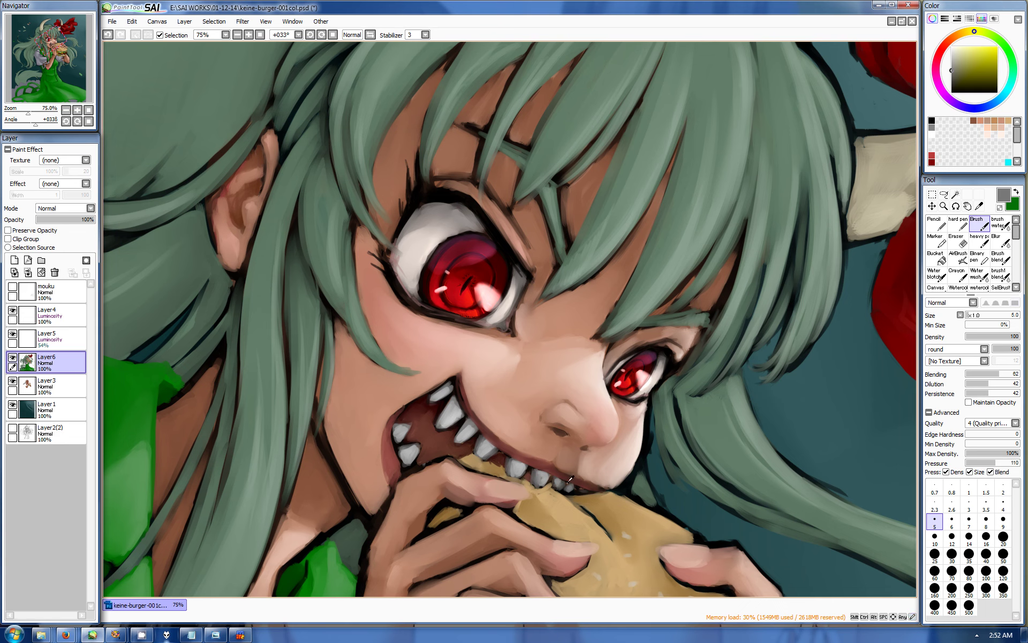
mouse_move(479, 426)
left_mouse_down()
mouse_move(469, 442)
mouse_move(457, 436)
mouse_move(440, 400)
mouse_move(450, 381)
left_mouse_up()
key("Home")
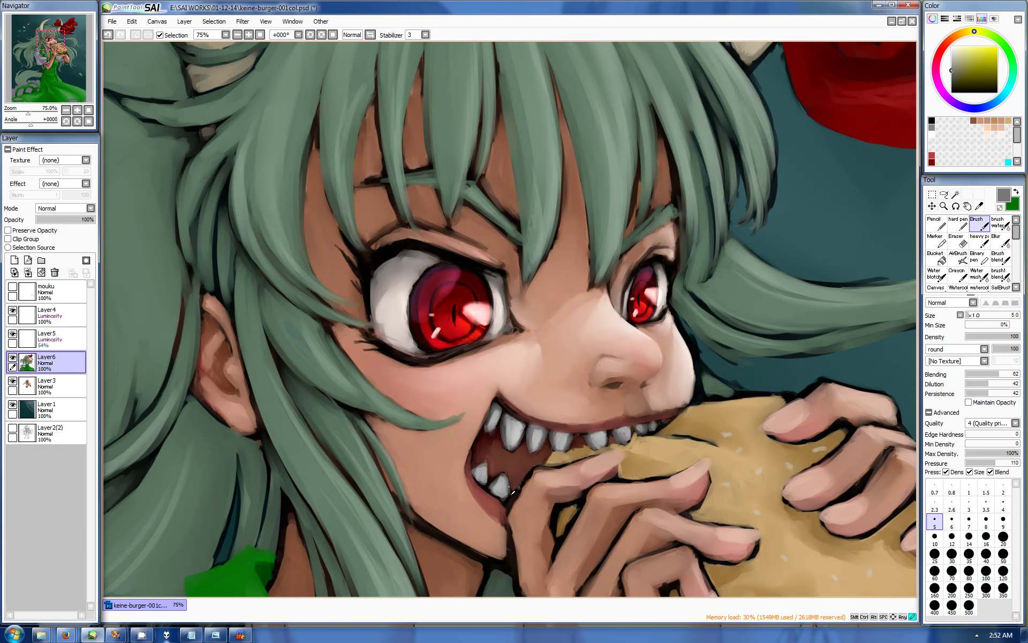
Paint light grey highlights on the teeth with a sampled colour and enlarge the Brush to size 10
left_click(510, 476, "alt")
left_click_drag(514, 438, 565, 440)
key("bracketright")
key("bracketright")
key("bracketright")
key("bracketright")
key("bracketright")
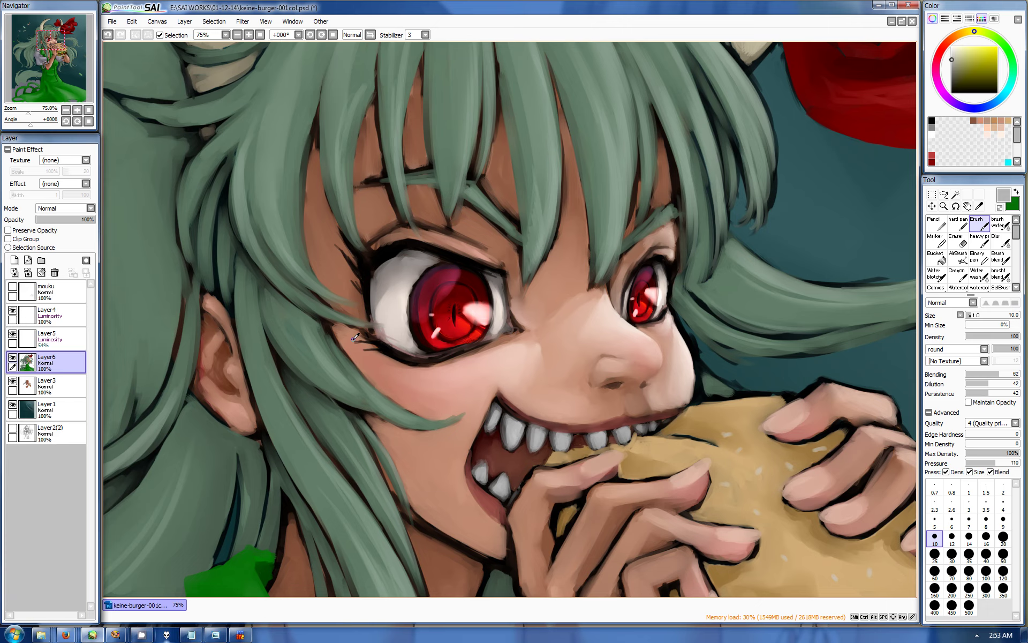
Paint pale skin highlights along the upper lip and the area beneath the nose with the Brush at size 10
mouse_move(570, 425)
left_mouse_down()
mouse_move(482, 400)
mouse_move(493, 410)
mouse_move(475, 390)
left_mouse_up()
left_click(482, 401, "alt")
mouse_move(624, 460)
left_mouse_down()
mouse_move(652, 462)
mouse_move(656, 445)
left_mouse_up()
left_click(637, 460, "alt")
left_click(655, 453, "alt")
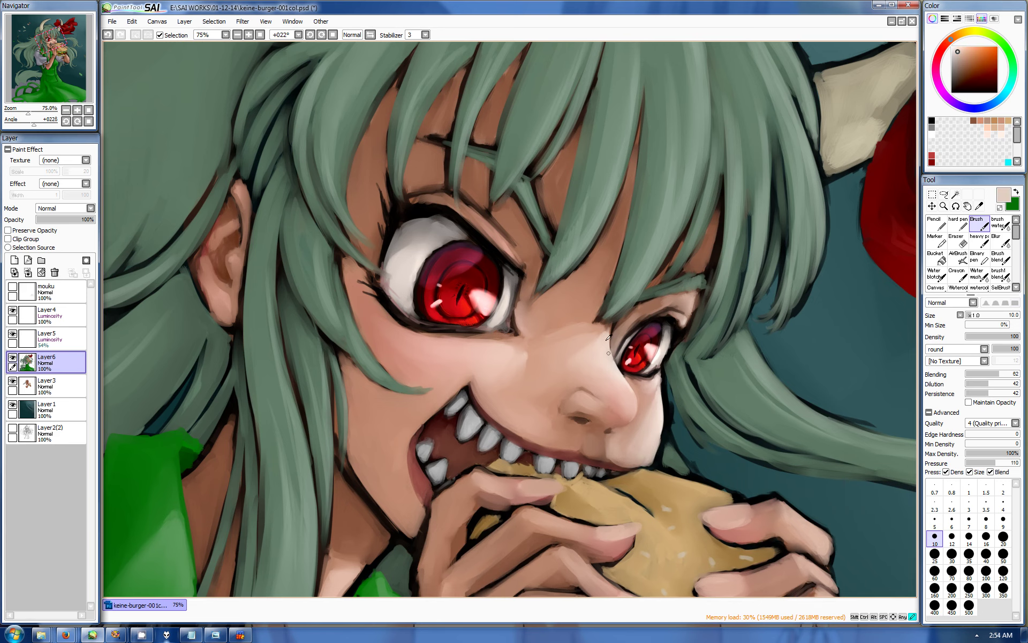
Soften the skin shading on the face with the Blur tool at size 60
left_click(66, 110)
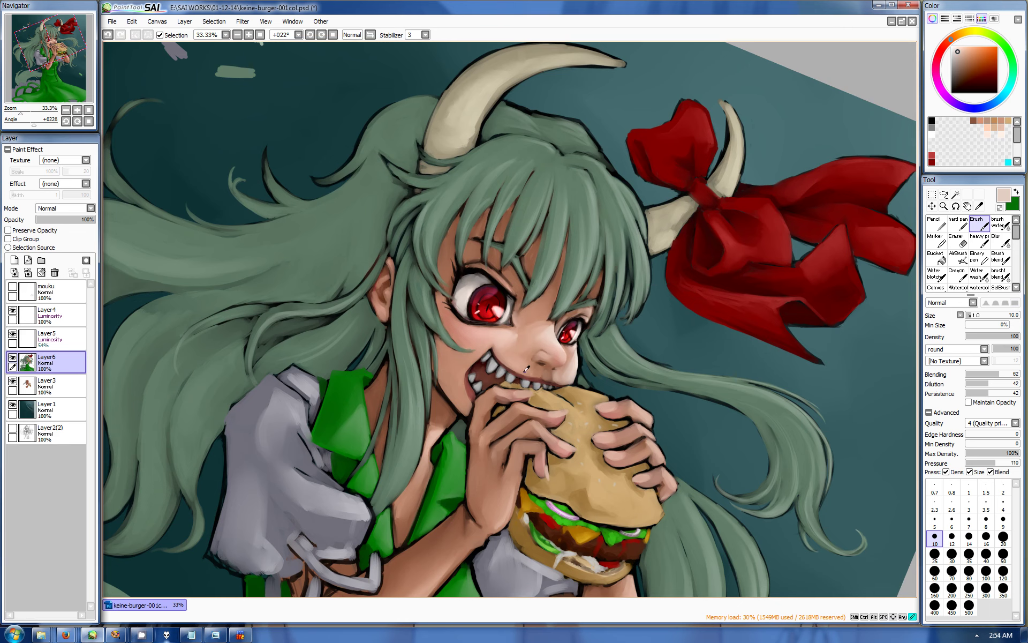
left_click(999, 241)
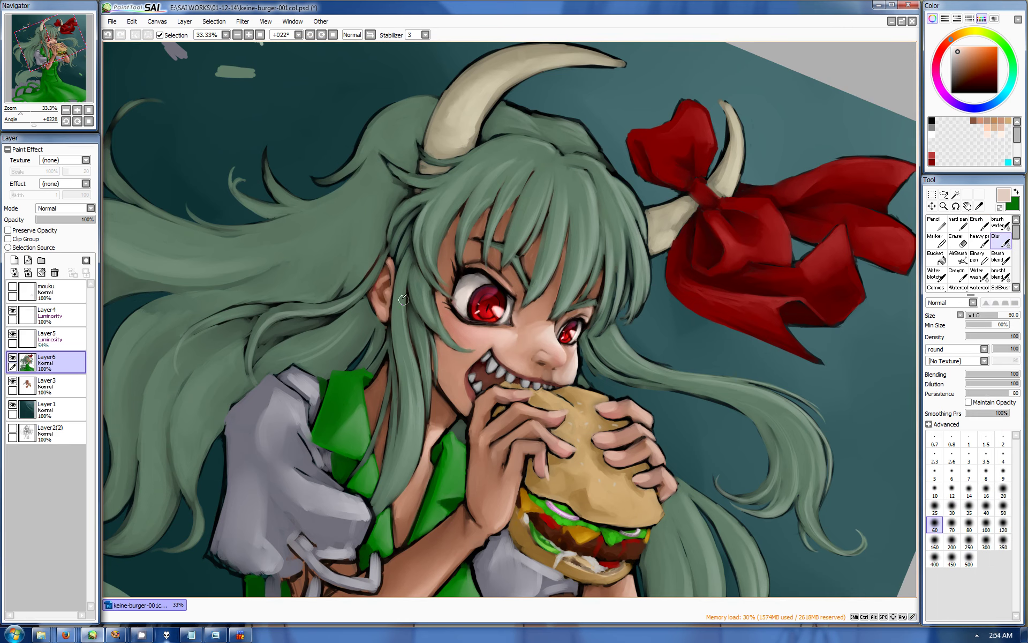
scroll(542, 405, "up", 3)
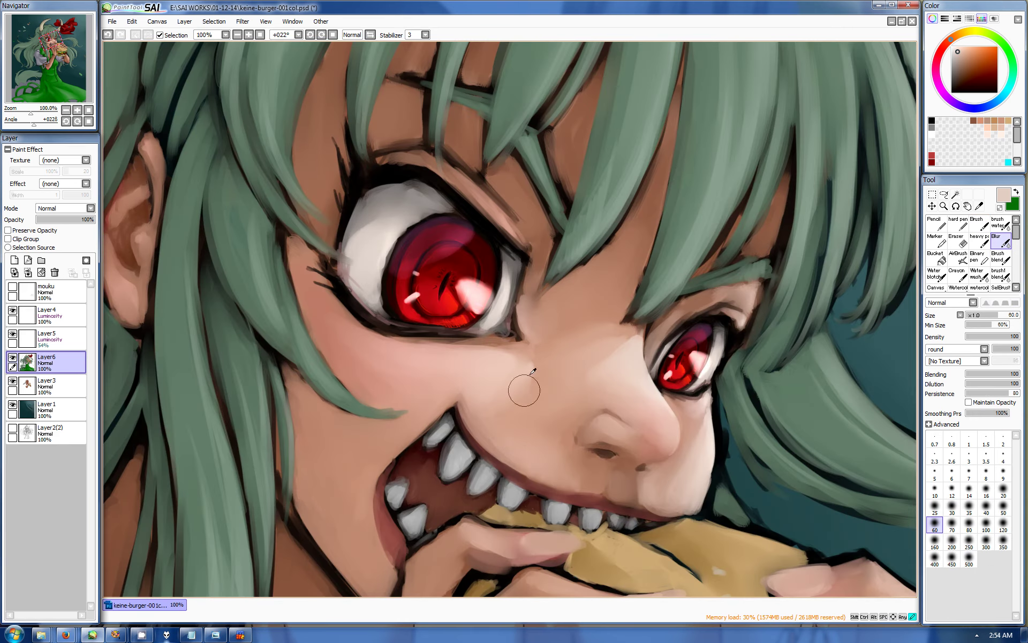
left_click(77, 109)
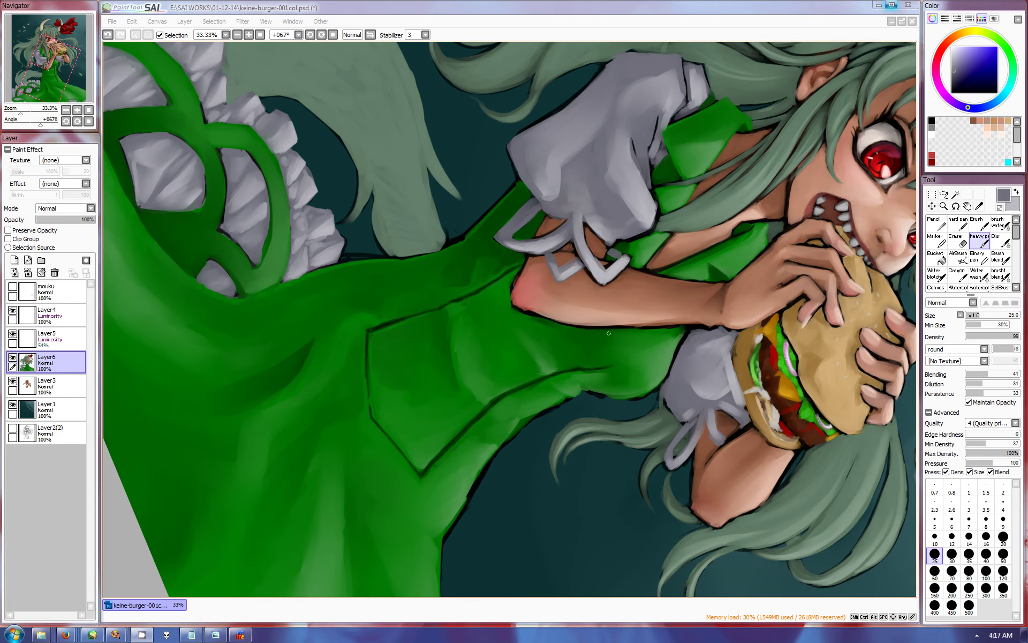
Paint dark grey shadows and light grey highlights on the near sleeve's ribbon with the heavy brush at size 25
mouse_move(601, 264)
left_mouse_down()
mouse_move(624, 256)
mouse_move(616, 263)
left_mouse_up()
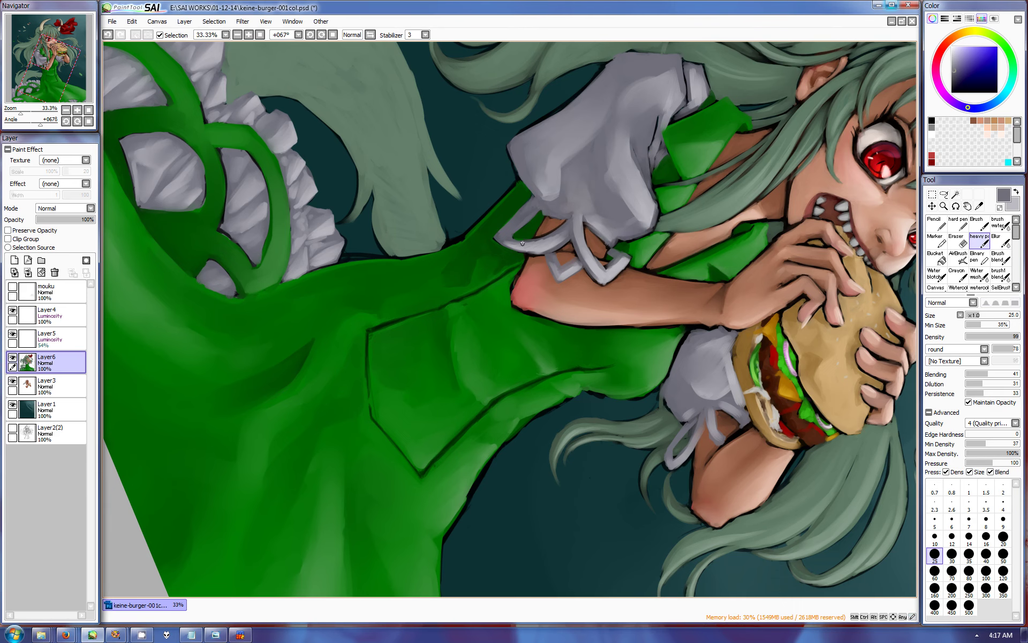
left_click_drag(522, 240, 668, 275)
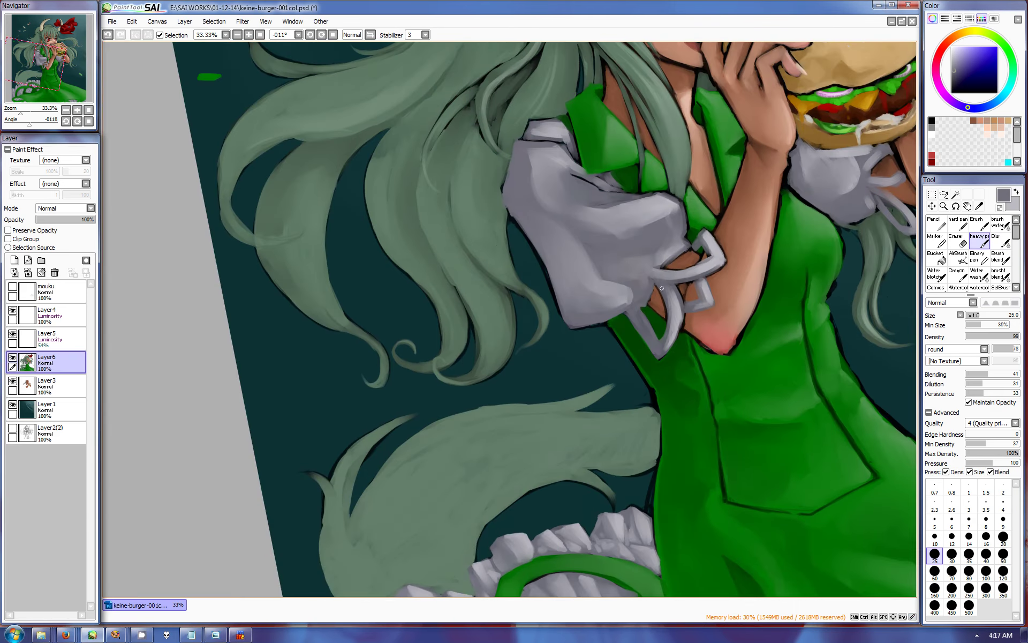
key("x")
mouse_move(668, 338)
left_mouse_down()
mouse_move(680, 312)
mouse_move(665, 294)
mouse_move(680, 314)
mouse_move(706, 303)
left_mouse_up()
mouse_move(710, 254)
left_mouse_down()
mouse_move(705, 231)
mouse_move(684, 242)
left_mouse_up()
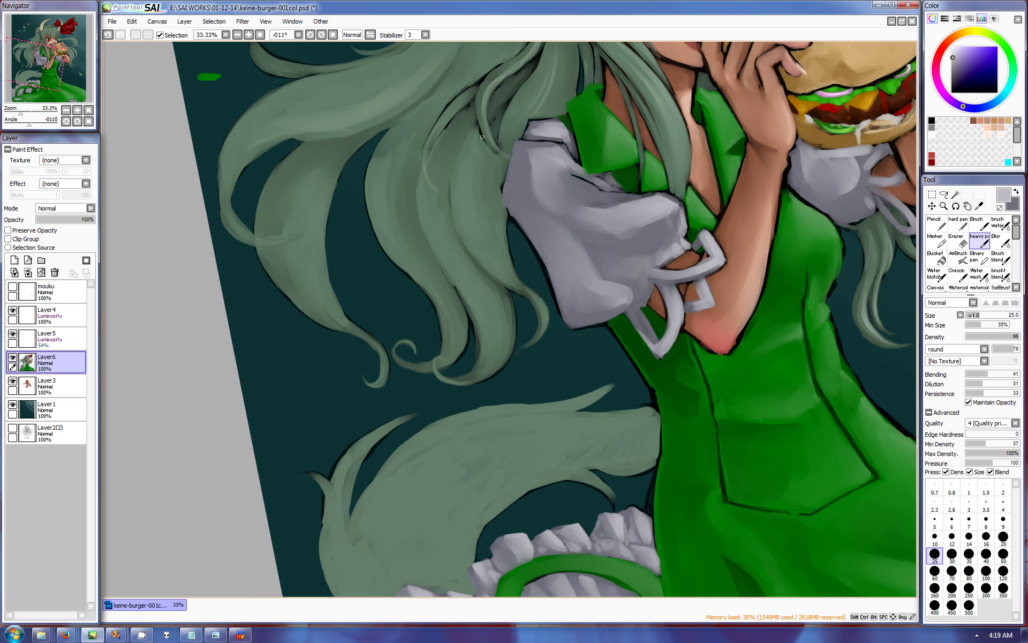
Paint light grey highlights on the near puffed sleeve with the heavy brush and blend the sleeve and ribbon with the water brush at size 40
mouse_move(662, 194)
left_mouse_down()
mouse_move(676, 201)
mouse_move(577, 211)
left_mouse_up()
mouse_move(533, 155)
left_mouse_down()
mouse_move(531, 182)
mouse_move(545, 170)
left_mouse_up()
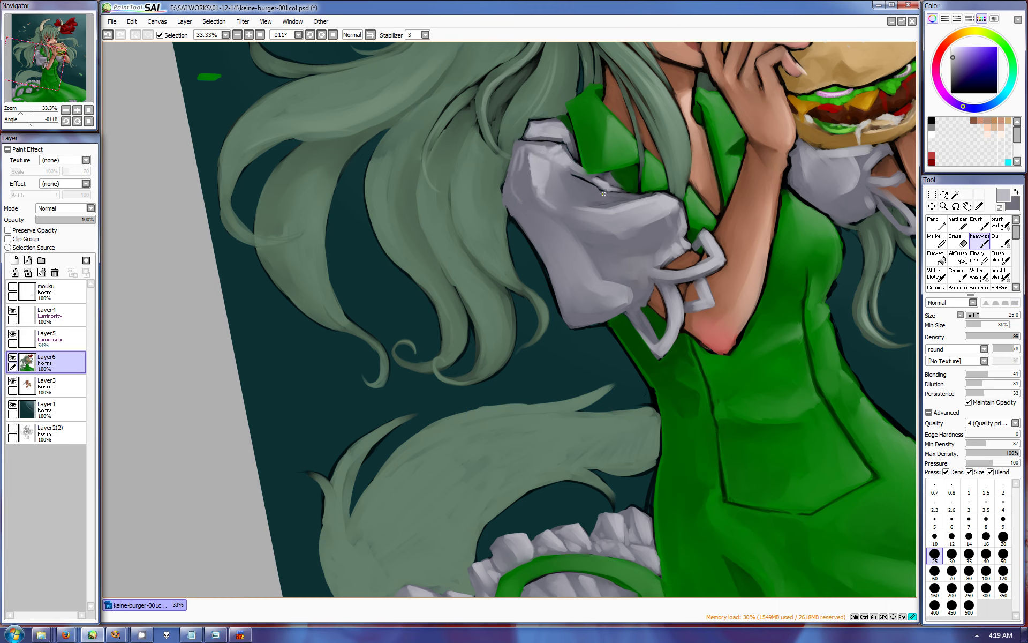
key("b")
left_click_drag(620, 196, 600, 200)
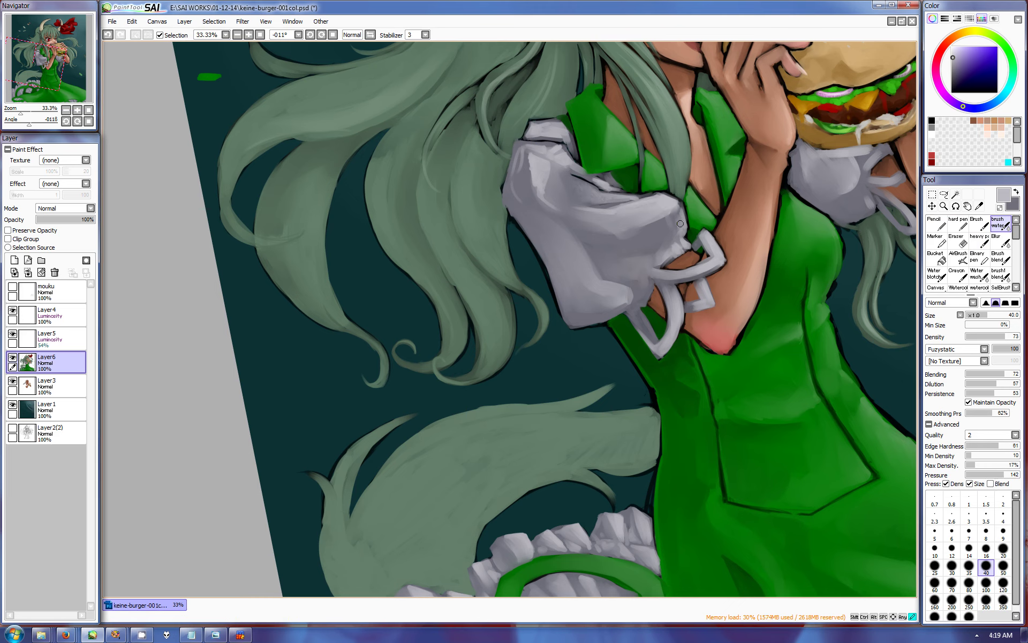
left_click_drag(532, 158, 532, 194)
mouse_move(515, 156)
left_mouse_down()
mouse_move(513, 186)
mouse_move(531, 196)
mouse_move(550, 148)
left_mouse_up()
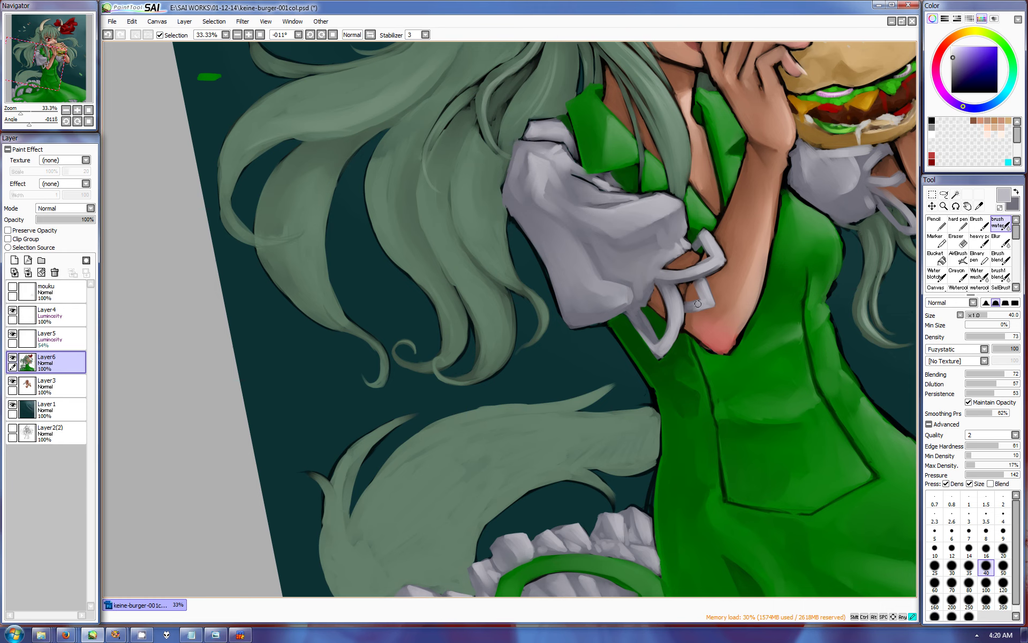
left_click_drag(673, 290, 673, 312)
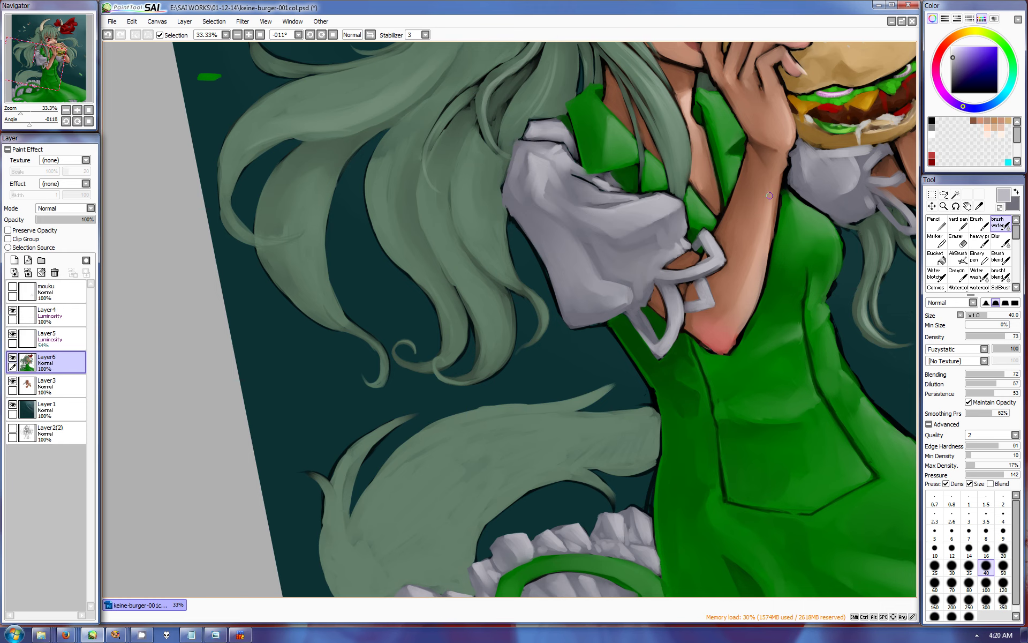
Paint a sampled brown skin shadow along the near elbow with the heavy brush at size 25
left_click(663, 307, "alt")
key("b")
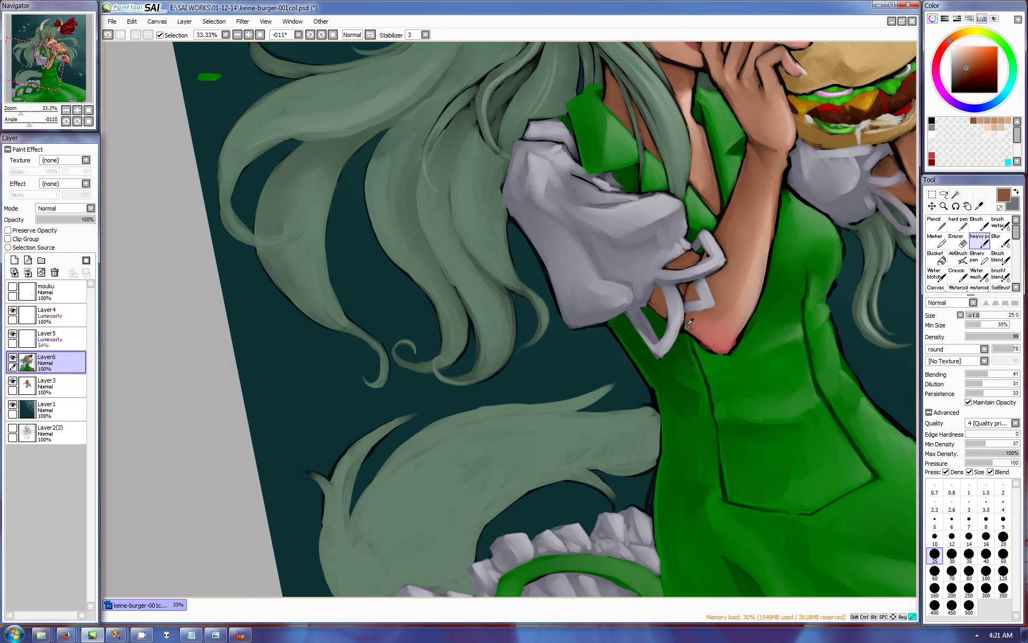
left_click_drag(712, 346, 735, 343)
Shade the far sleeve and its ribbon in light and dark grey with the heavy brush at size 25, and blend them with the water brush
left_click_drag(9, 64, 24, 54)
left_click(664, 285, "alt")
mouse_move(663, 286)
left_mouse_down()
mouse_move(641, 314)
mouse_move(678, 305)
mouse_move(659, 321)
left_mouse_up()
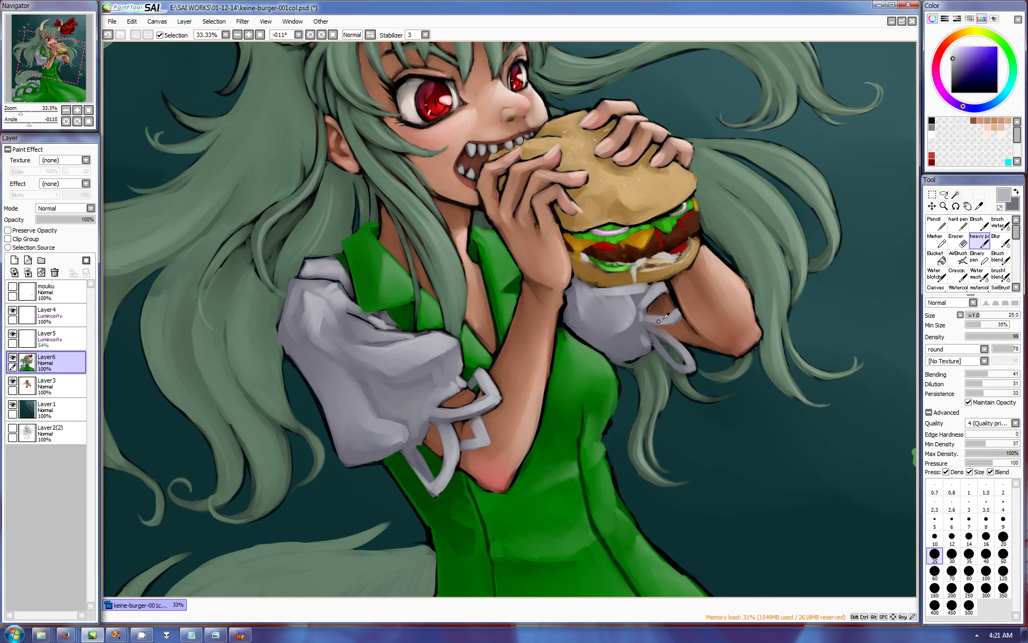
left_click(688, 338, "alt")
key("x")
left_click_drag(676, 358, 690, 369)
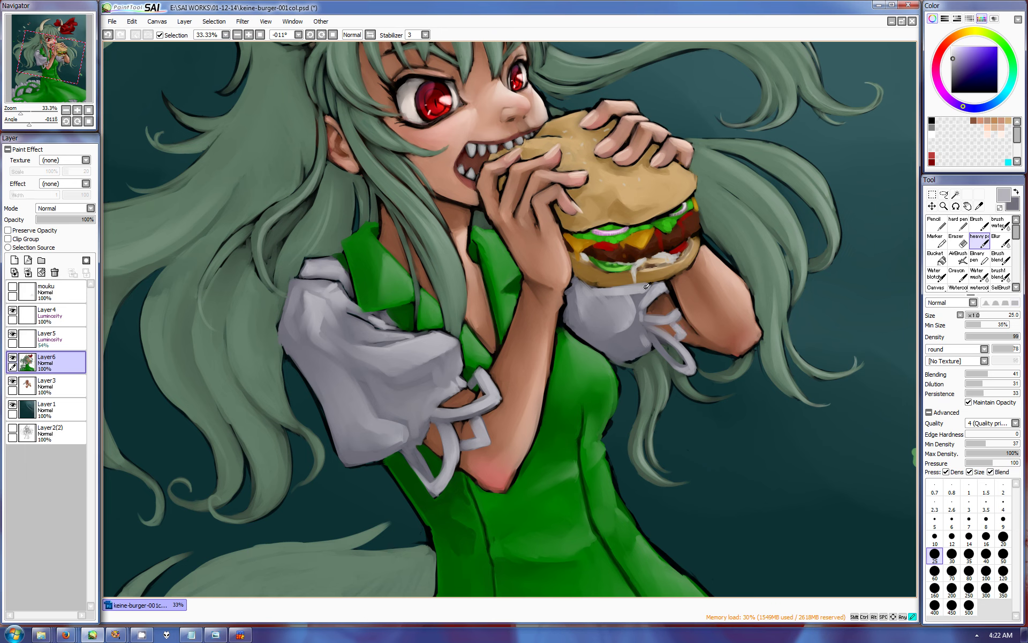
left_click_drag(585, 292, 581, 324)
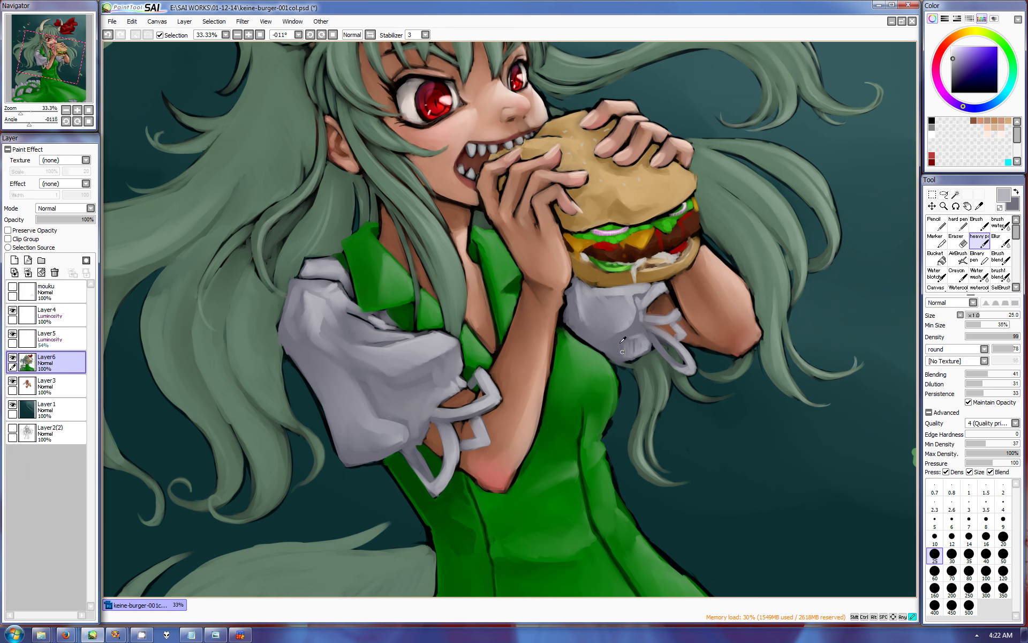
key("w")
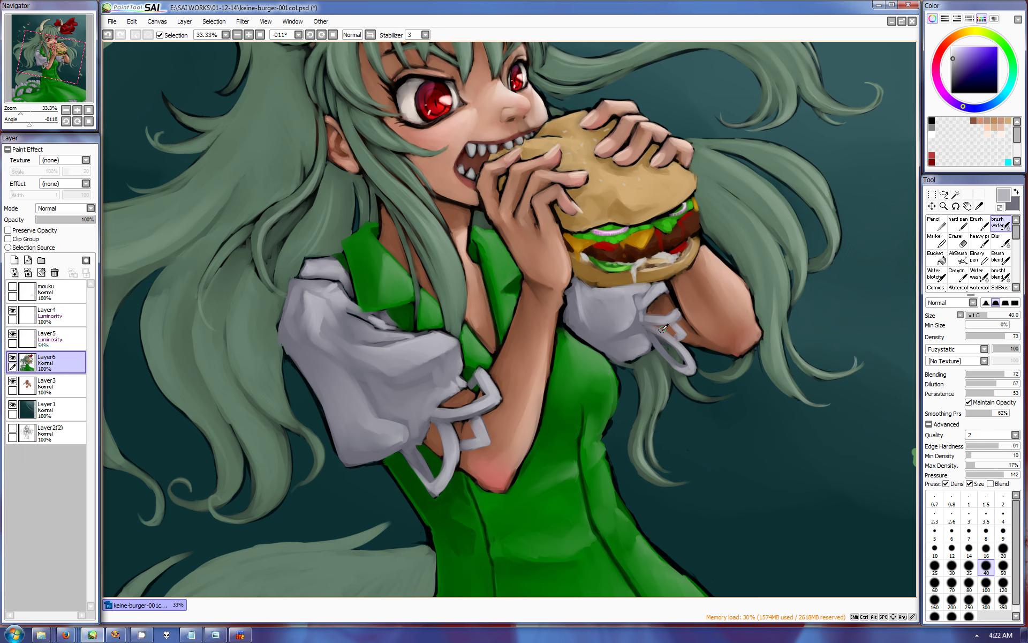
Blend the grey shading on the far and near puffed sleeves with the water brush at size 40
left_click_drag(583, 280, 574, 324)
mouse_move(303, 299)
left_mouse_down()
mouse_move(327, 354)
mouse_move(311, 329)
left_mouse_up()
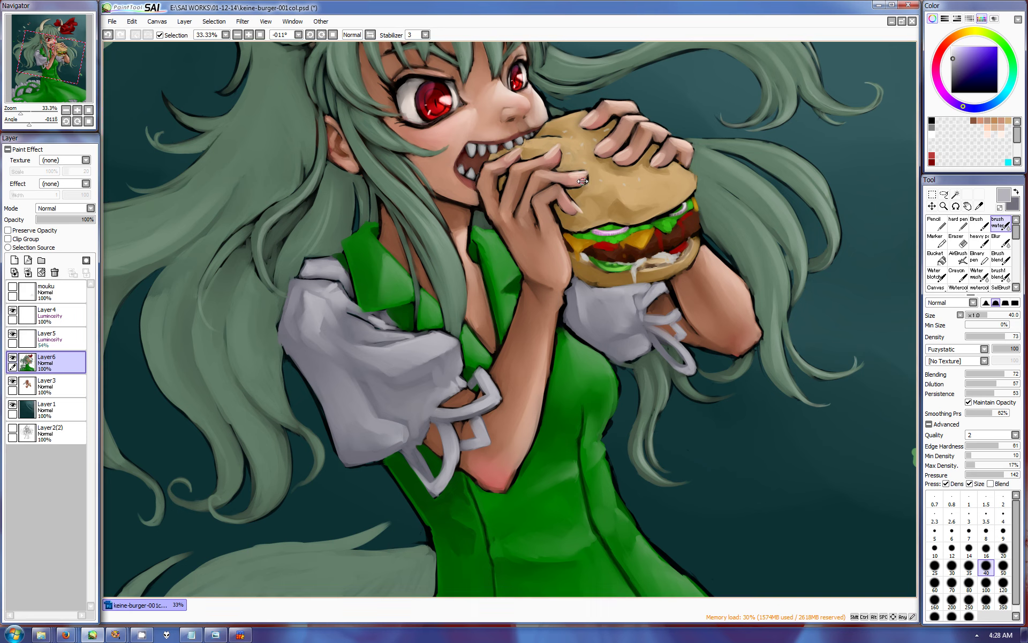
Paint light grey trim lines along the edges of the green collar with the heavy brush at size 25
key("b")
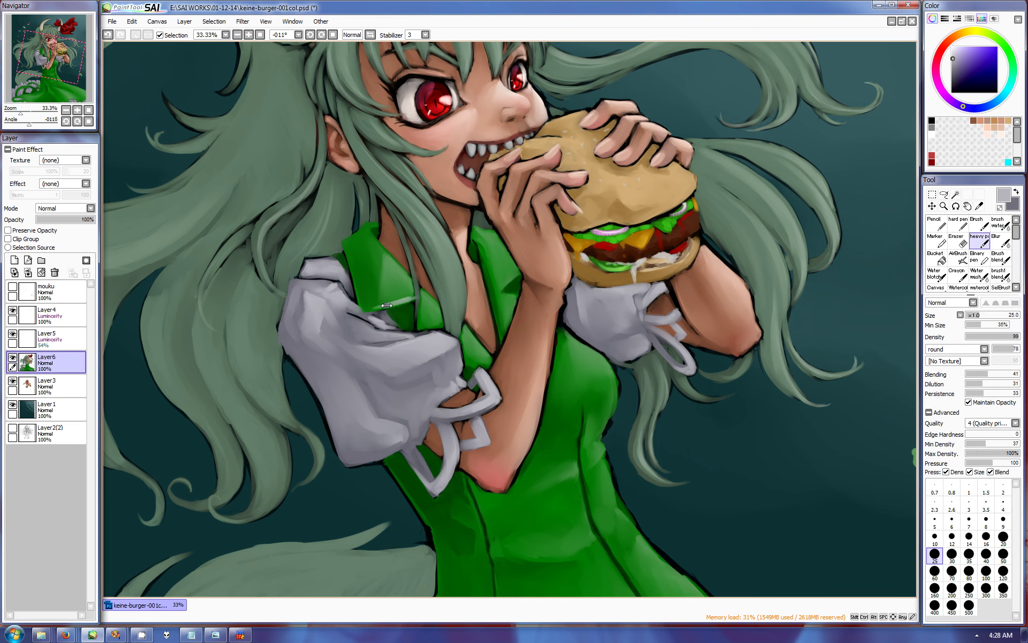
left_click_drag(392, 303, 494, 187)
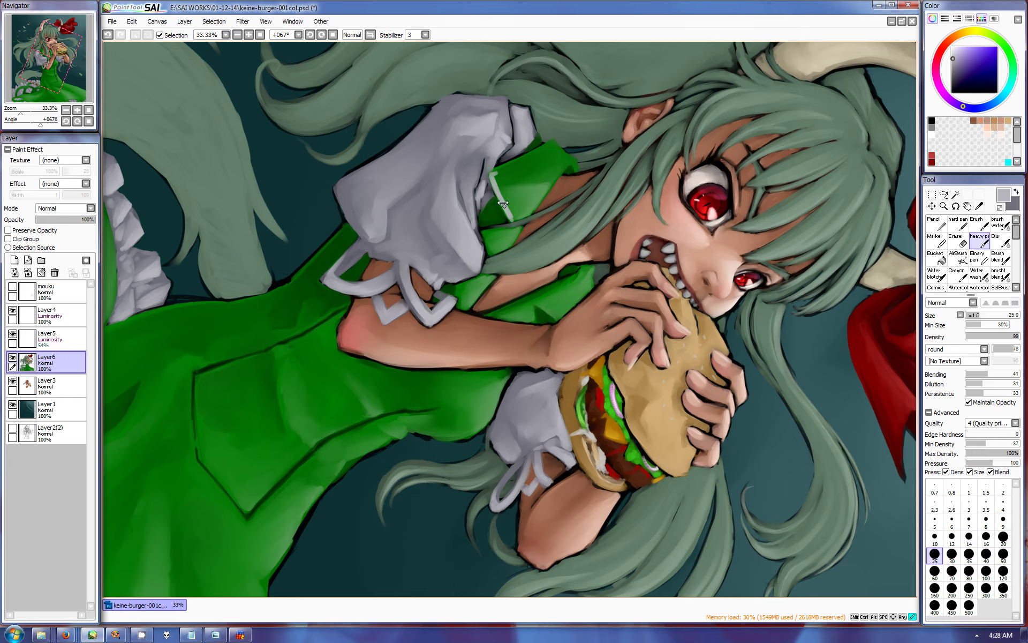
right_click(504, 204)
left_click_drag(425, 286, 424, 313)
left_click_drag(459, 349, 478, 361)
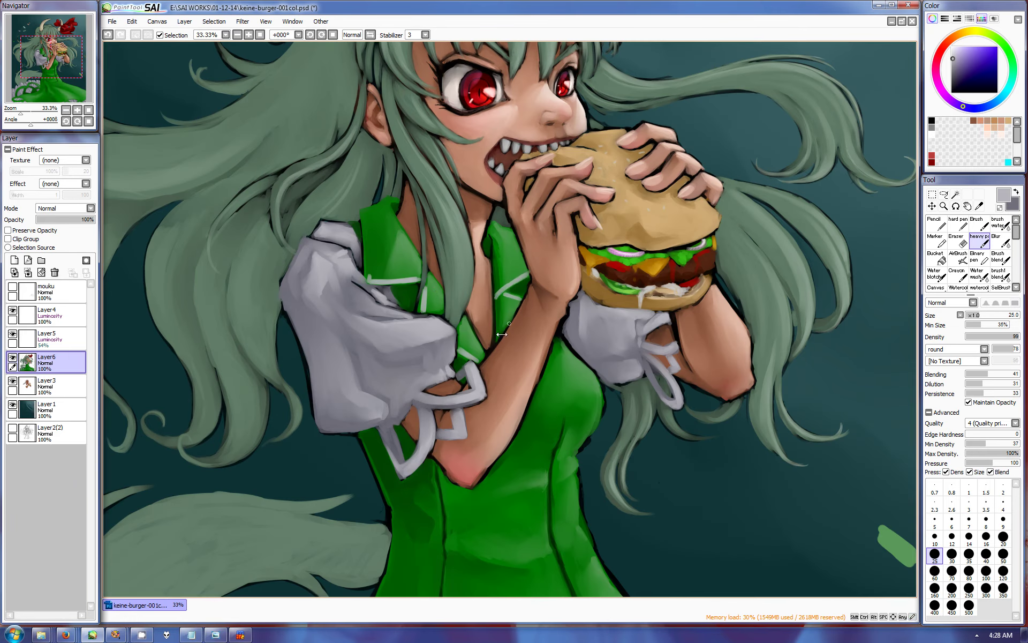
left_click_drag(365, 211, 367, 278)
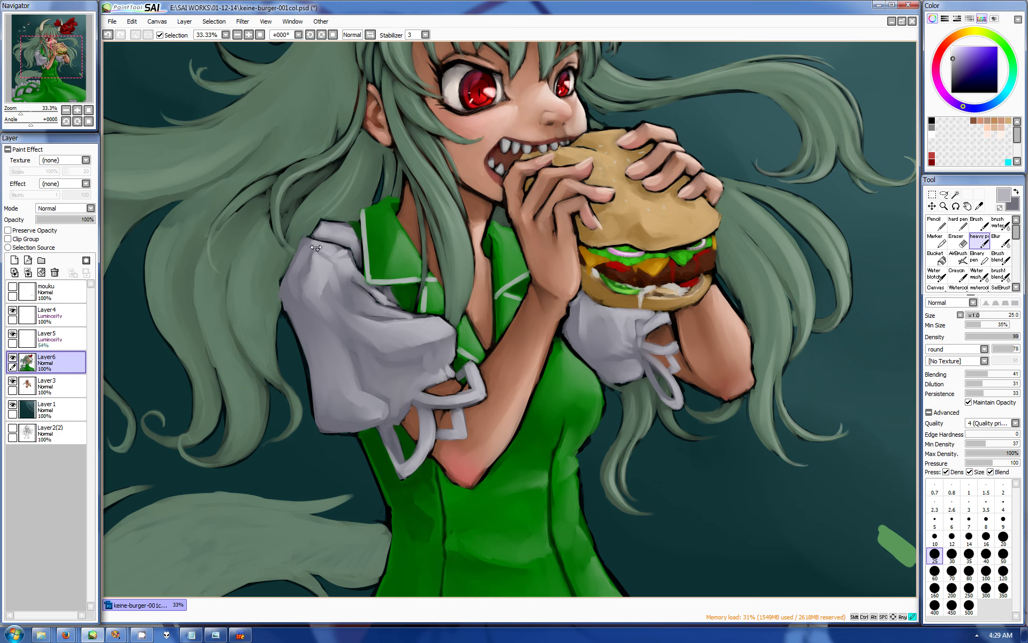
Smooth the folds of the near puffed sleeve with the water brush at size 60
left_click(1001, 222)
left_click(934, 584)
mouse_move(305, 259)
left_mouse_down()
mouse_move(292, 311)
mouse_move(321, 337)
left_mouse_up()
left_click_drag(343, 274, 364, 307)
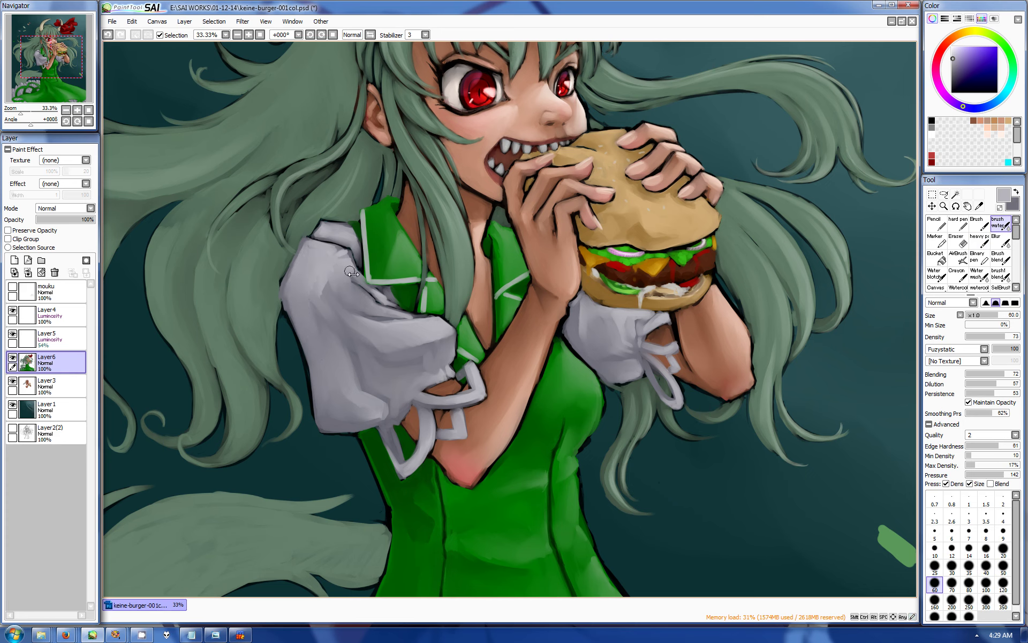
mouse_move(356, 325)
left_mouse_down()
mouse_move(423, 341)
mouse_move(407, 356)
left_mouse_up()
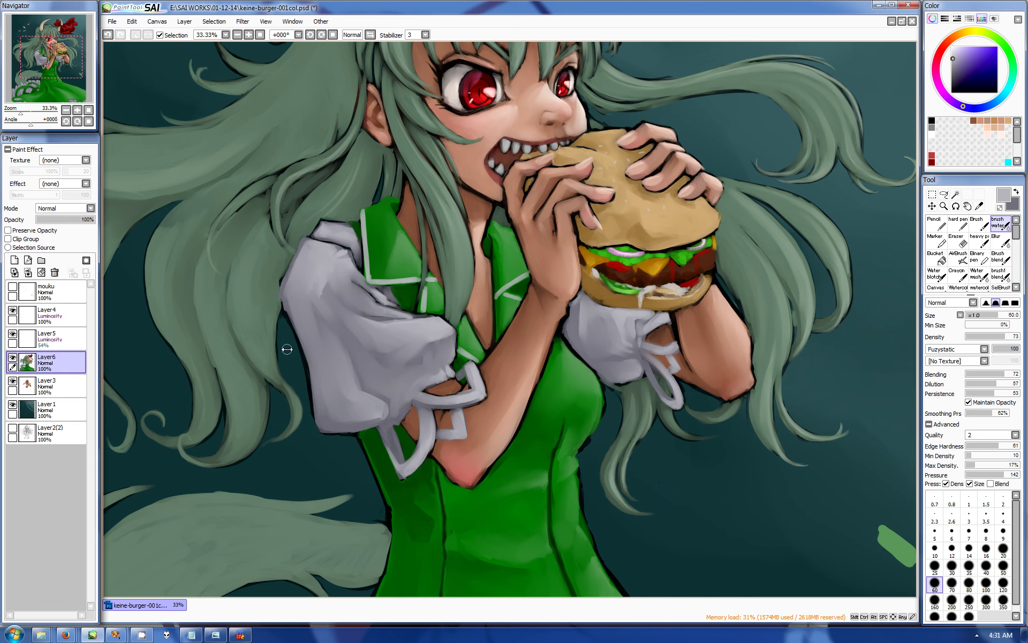
Touch up the skin between the nose and far eye with a sampled skin tone and heavy brush at size 5, blending with water brush at size 10
scroll(598, 221, "up", 5)
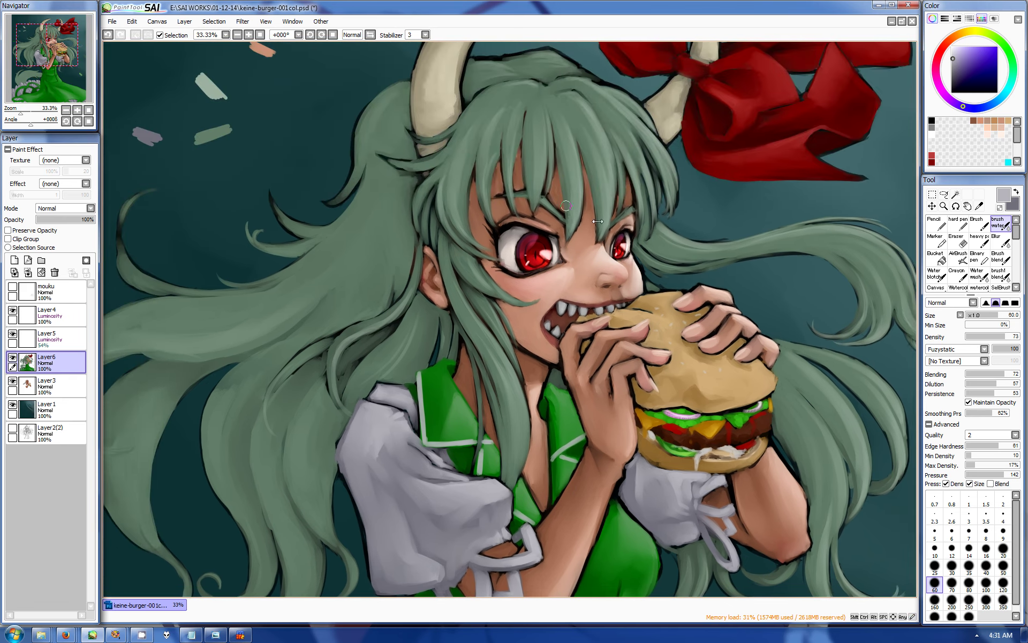
scroll(597, 221, "up", 3)
left_click(777, 263, "alt")
key("b")
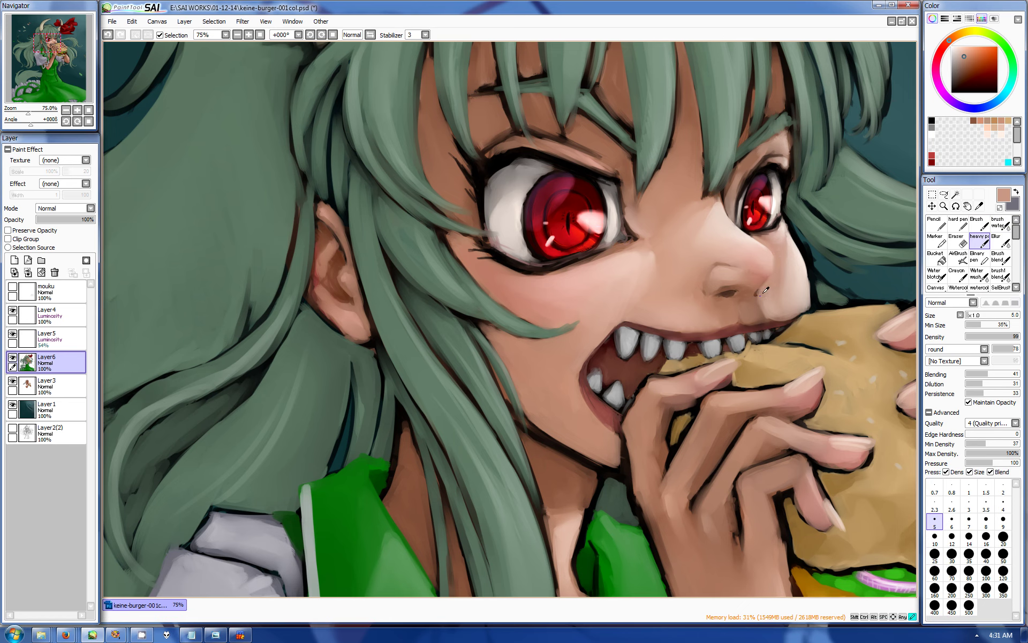
left_click(771, 244)
key("w")
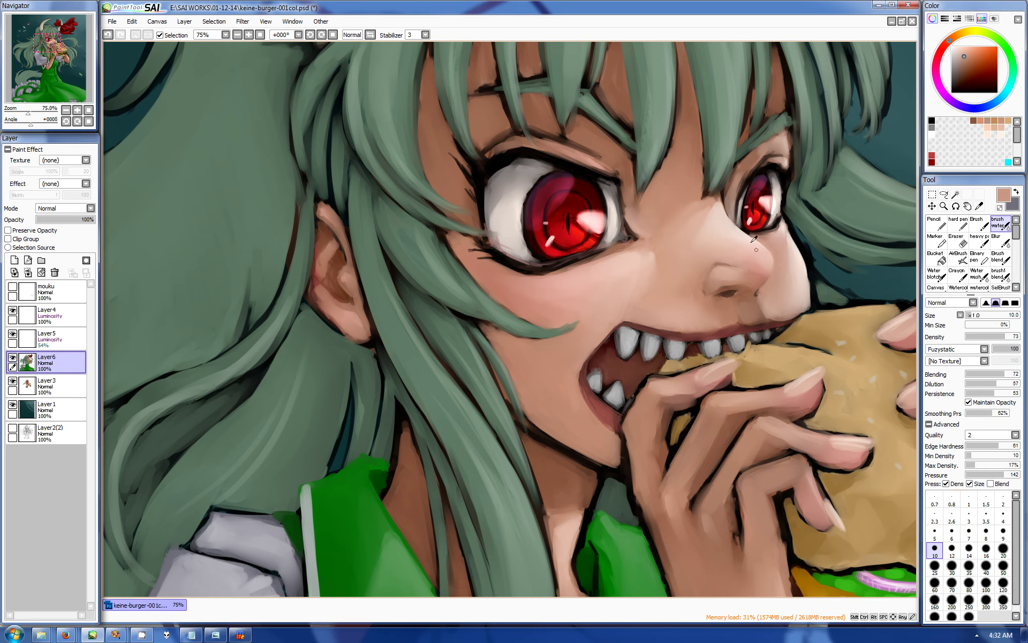
Paint light skin highlights on the near hand's fingers and wrist with the heavy brush at size 10, and blend them with the water brush at size 25
left_click(66, 109)
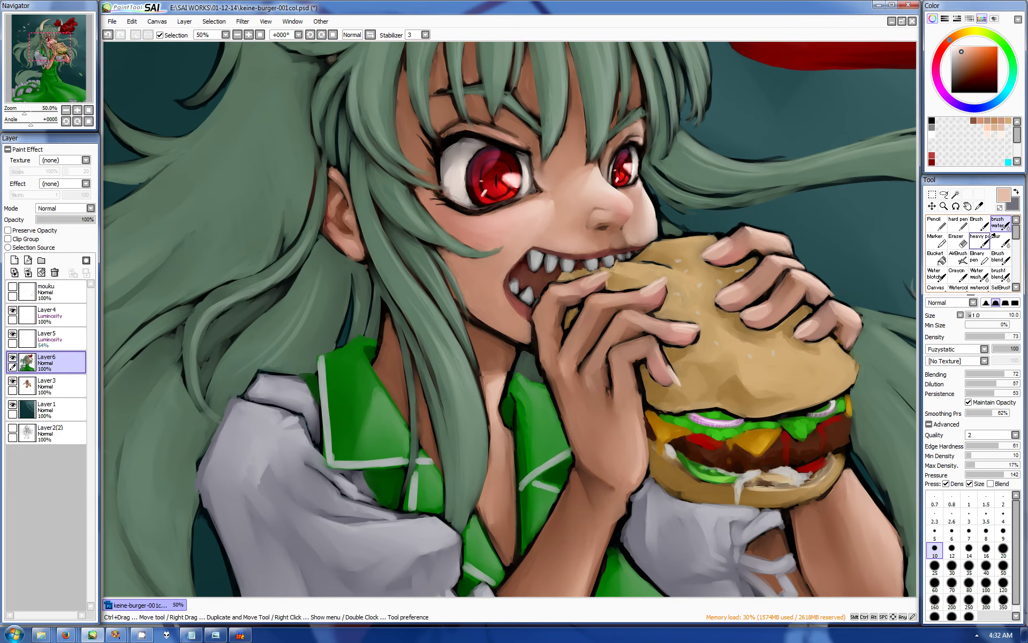
left_click(979, 239)
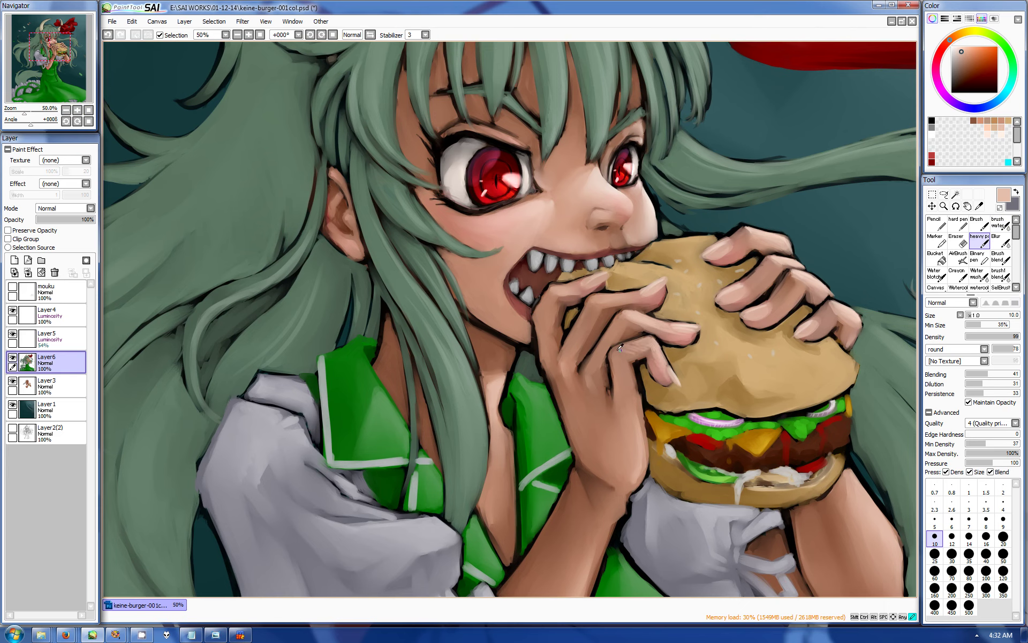
key("b")
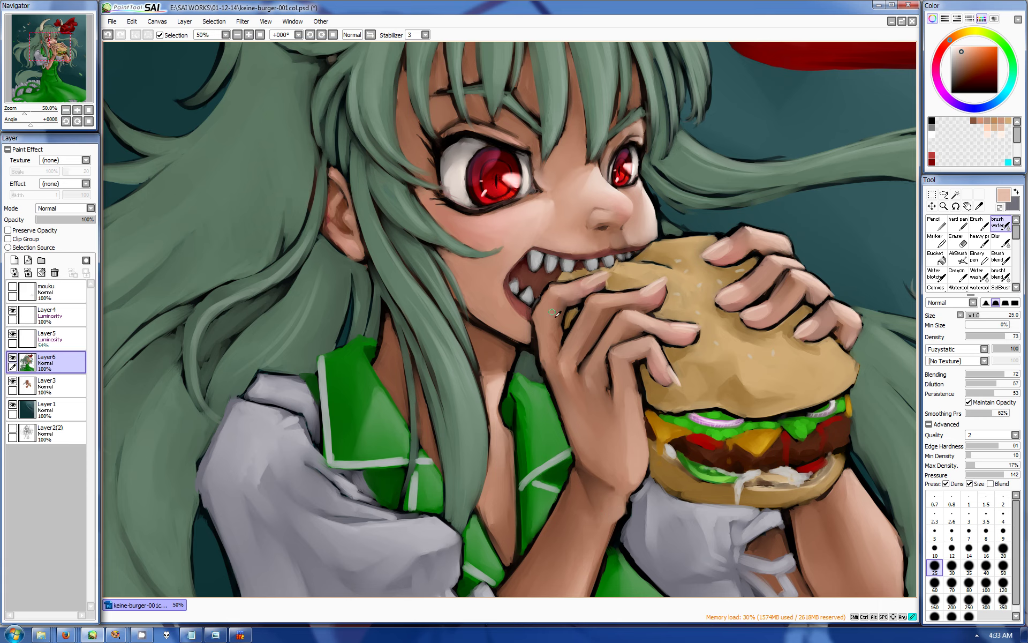
left_click_drag(648, 304, 559, 351)
key("b")
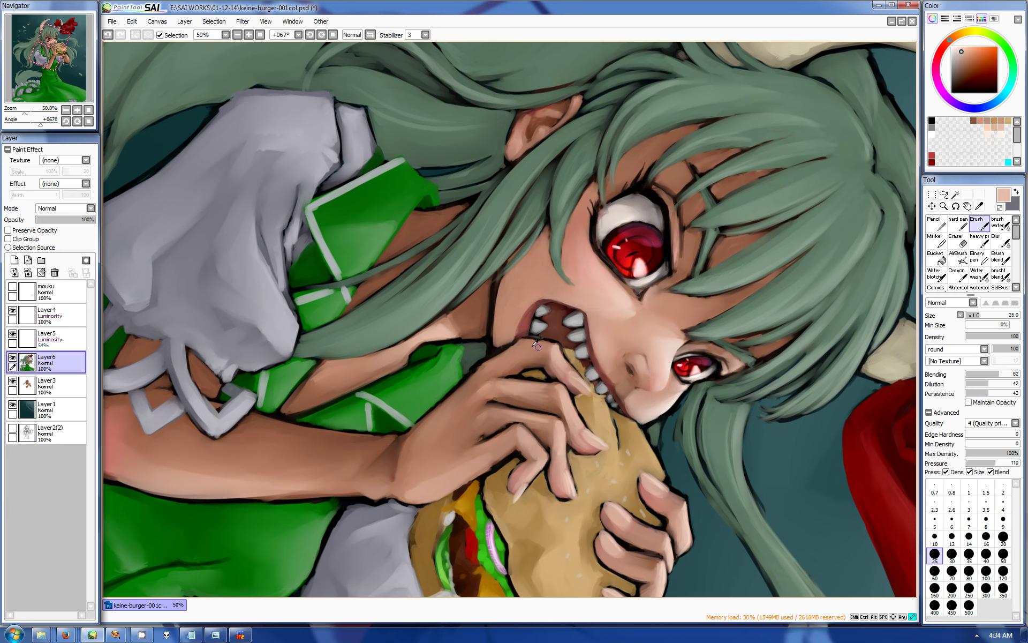
key("c")
left_click_drag(571, 432, 579, 444)
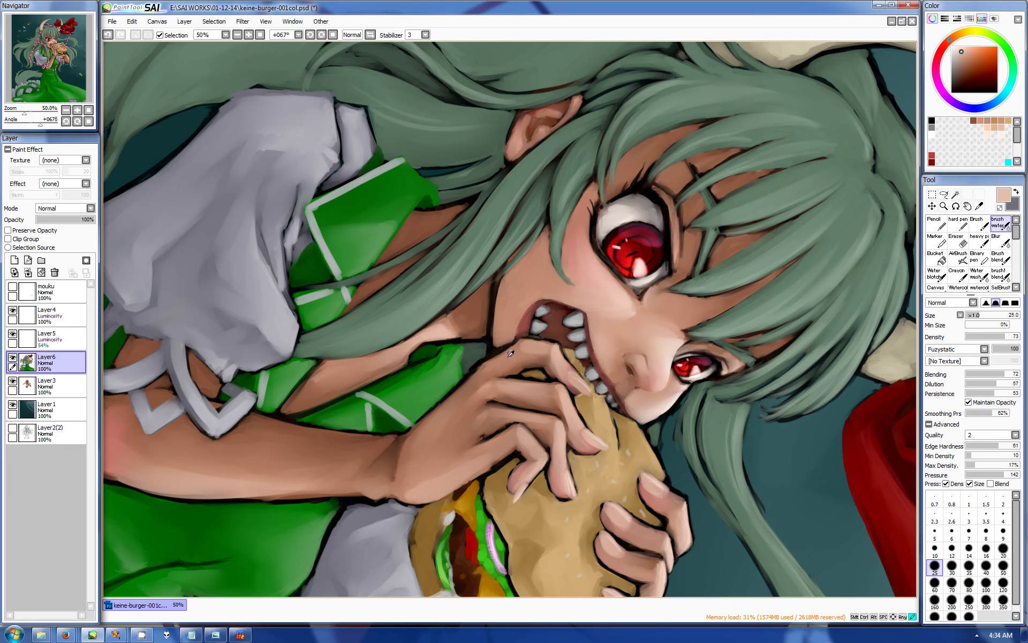
left_click_drag(500, 363, 686, 382)
key("v")
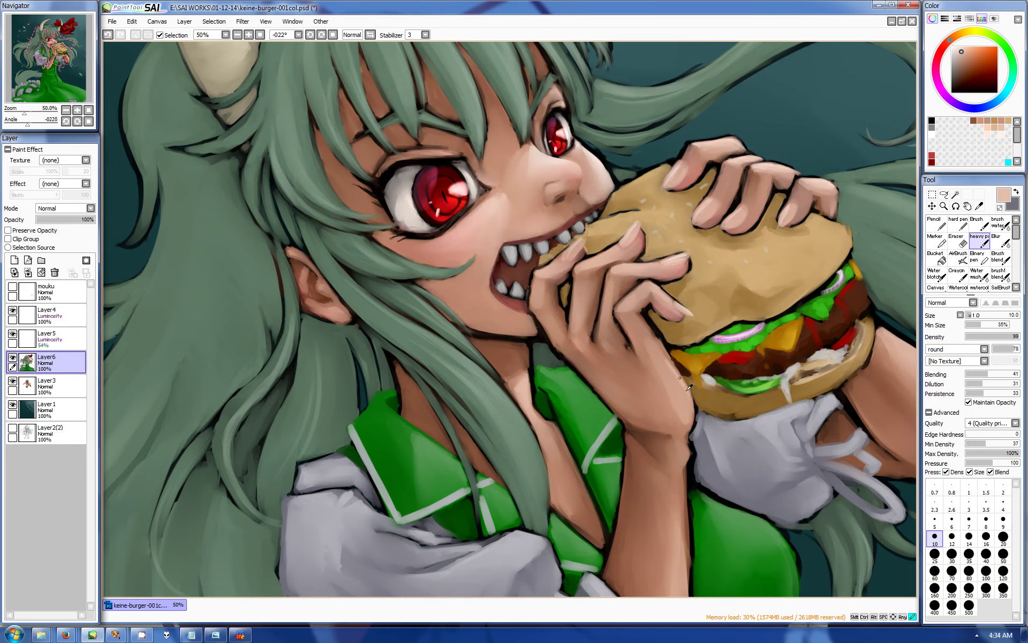
key("b")
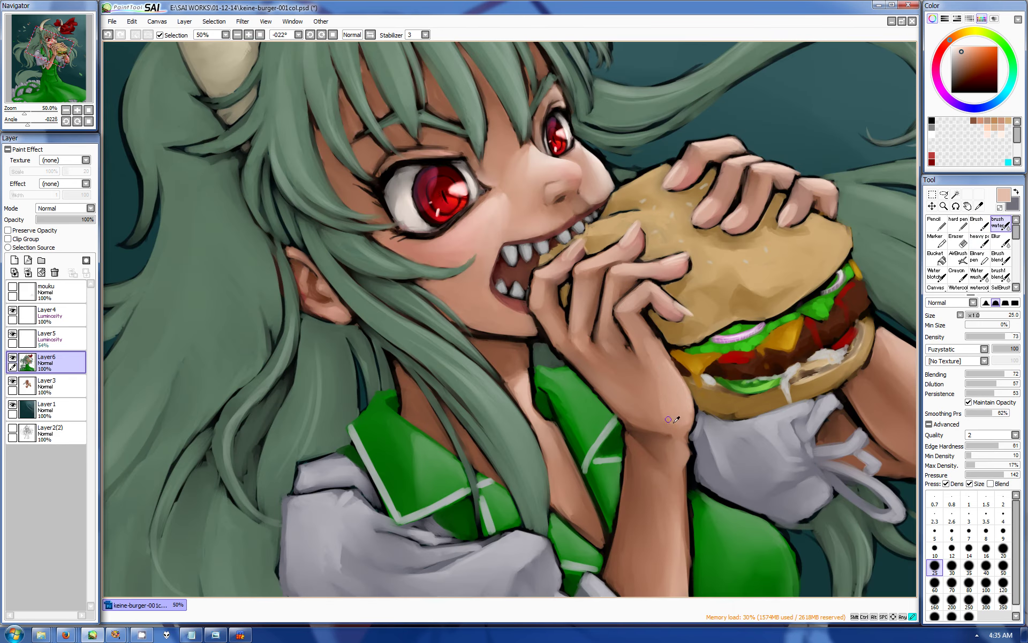
Brighten the near forearm down to the elbow with light skin tones and smooth it with the water brush at size 60
scroll(686, 420, "down", 5)
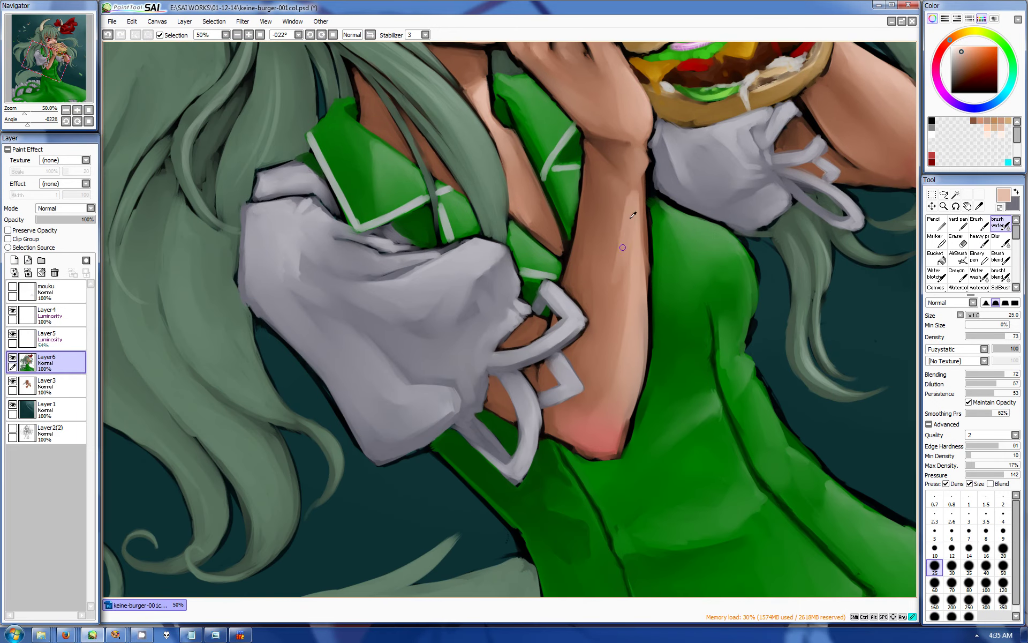
left_click_drag(622, 252, 605, 386)
left_click_drag(616, 342, 597, 396)
key("bracketright")
key("bracketright")
key("bracketright")
key("bracketright")
key("bracketright")
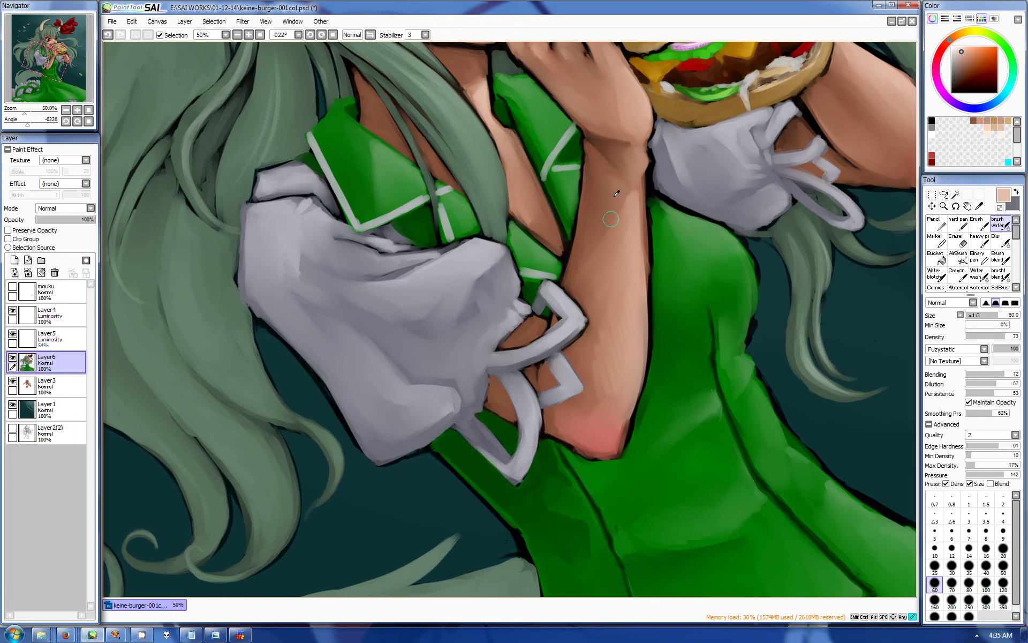
left_click_drag(624, 345, 594, 421)
left_click_drag(624, 375, 610, 424)
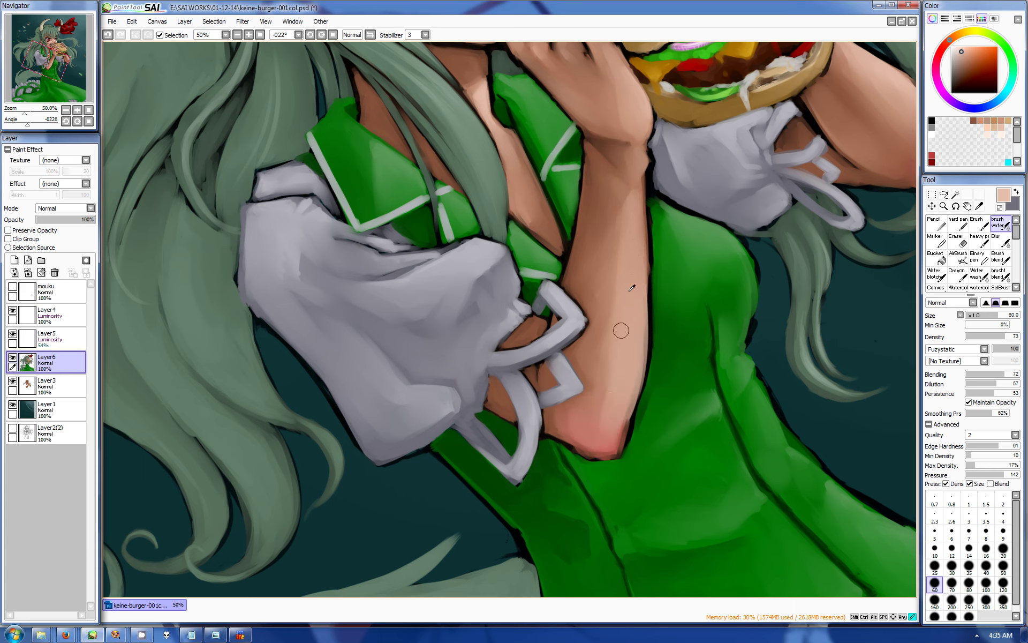
Paint light skin touches on the near arm beside the sleeve ribbon with the Brush at size 25, and blend them with the water brush at size 60
key("b")
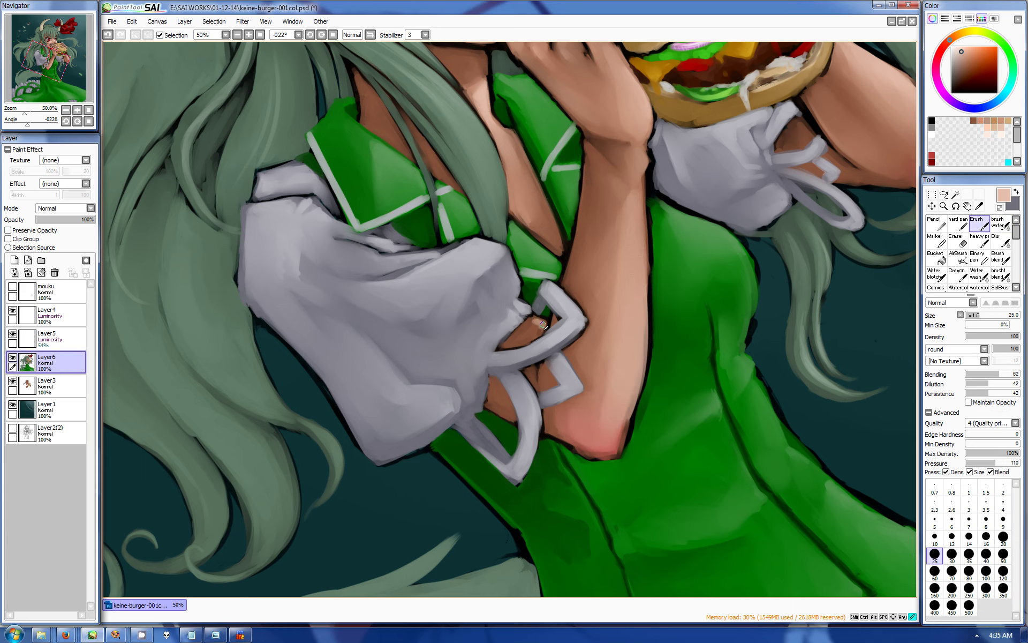
mouse_move(584, 239)
left_mouse_down()
mouse_move(589, 140)
mouse_move(571, 294)
left_mouse_up()
key("b")
left_click_drag(595, 166, 581, 276)
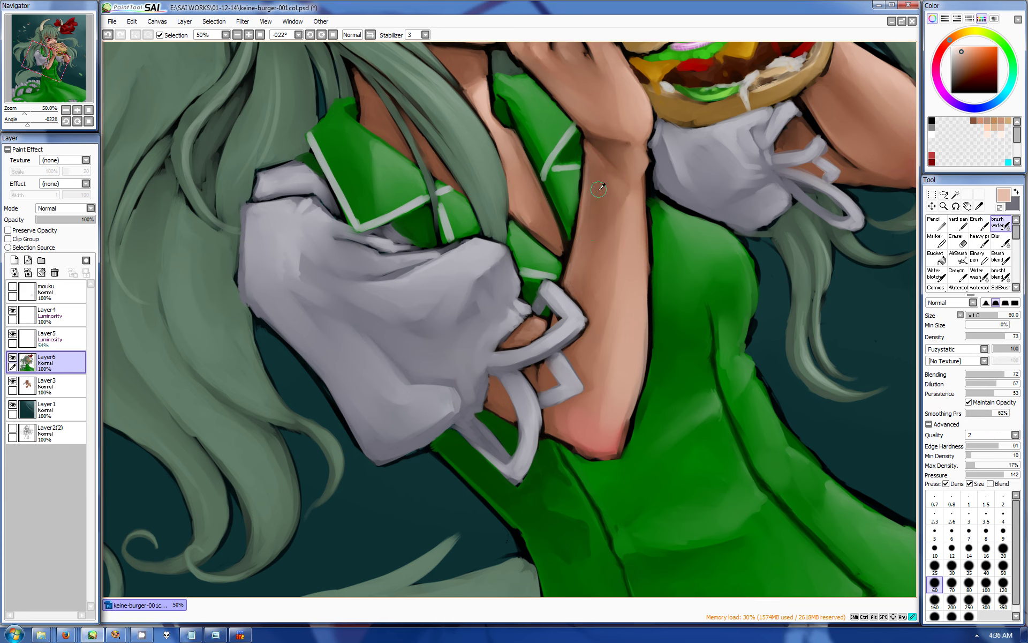
Paint sampled light green highlights along the tail with the heavy brush at size 60, and blend them with the water brush
mouse_move(65, 635)
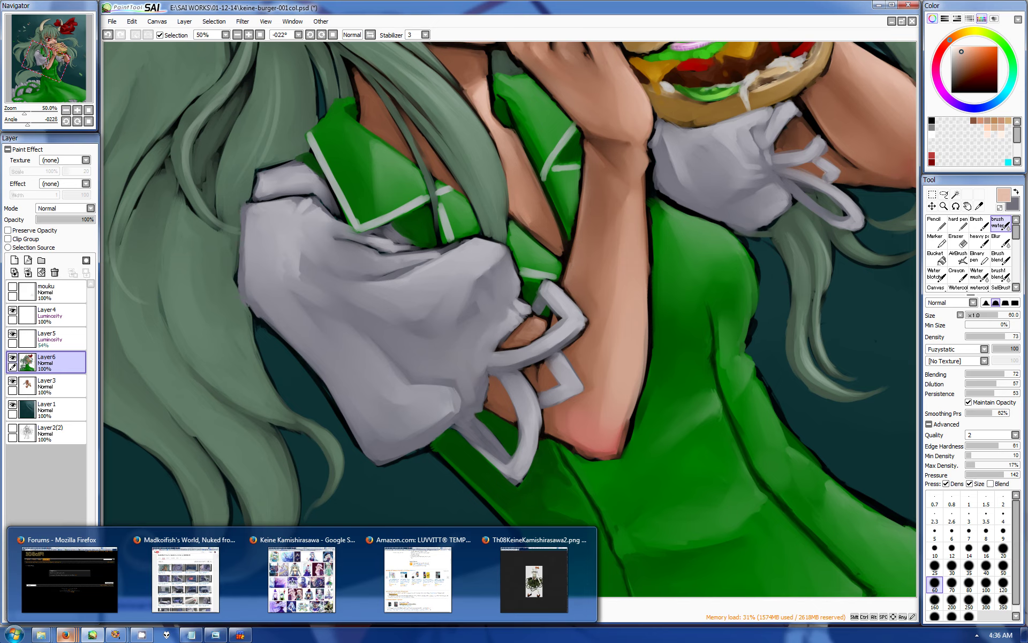
key("End")
key("ctrl+minus")
key("ctrl+minus")
key("ctrl+minus")
key("ctrl+minus")
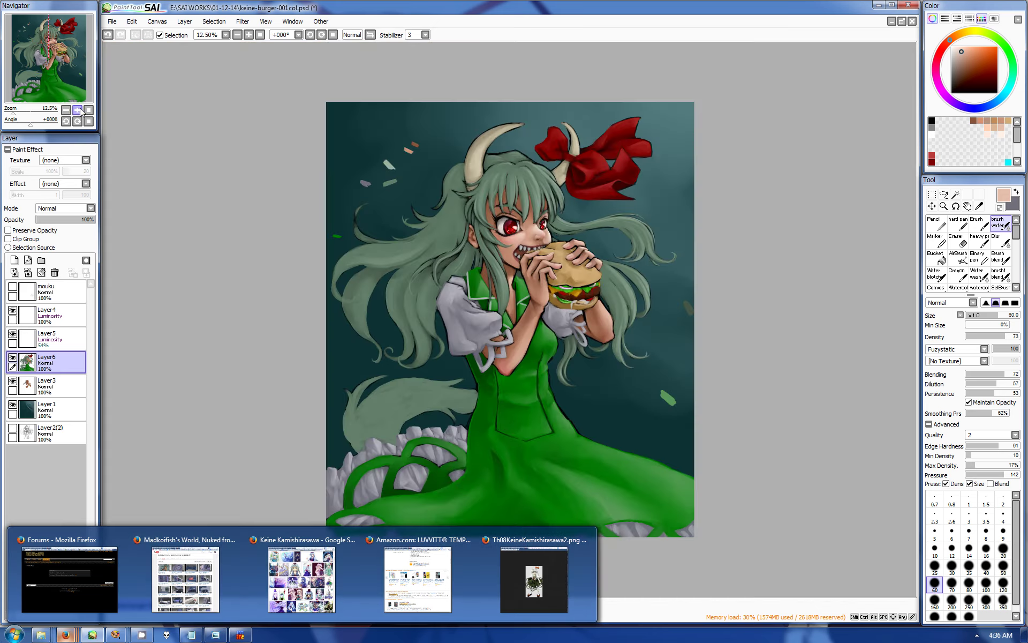
key("ctrl+plus")
left_click(470, 126, "alt")
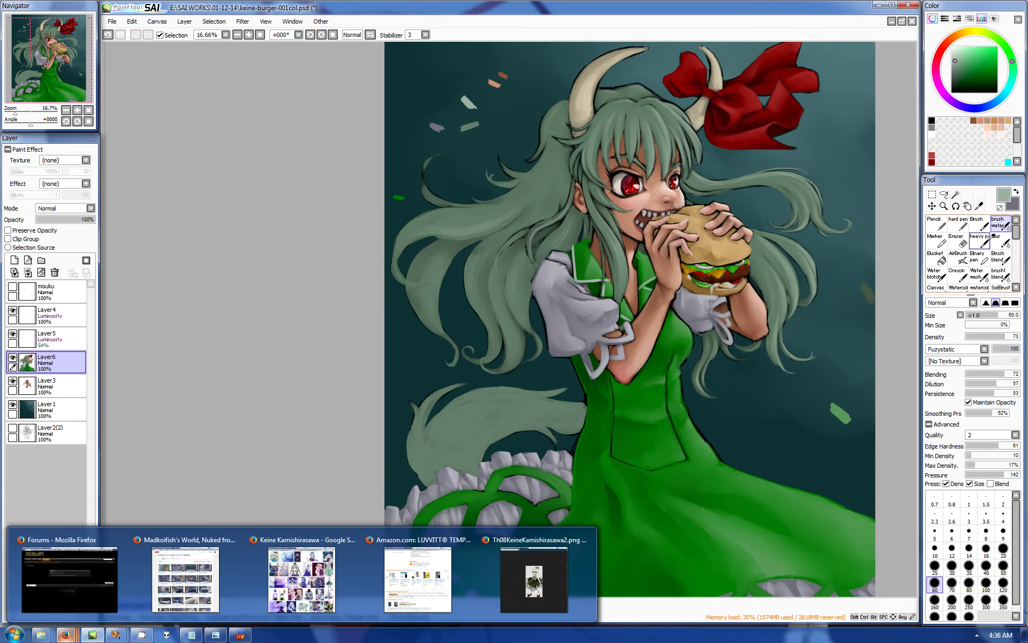
key("n")
left_click(935, 571)
left_click_drag(524, 399, 583, 409)
mouse_move(493, 396)
left_mouse_down()
mouse_move(575, 419)
mouse_move(474, 395)
mouse_move(442, 456)
left_mouse_up()
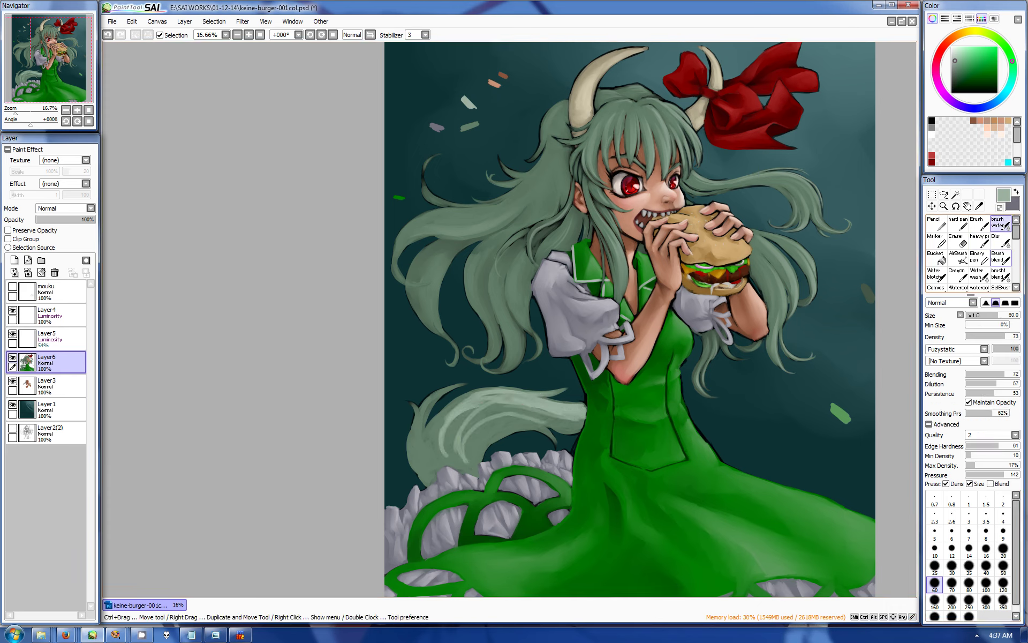
key("b")
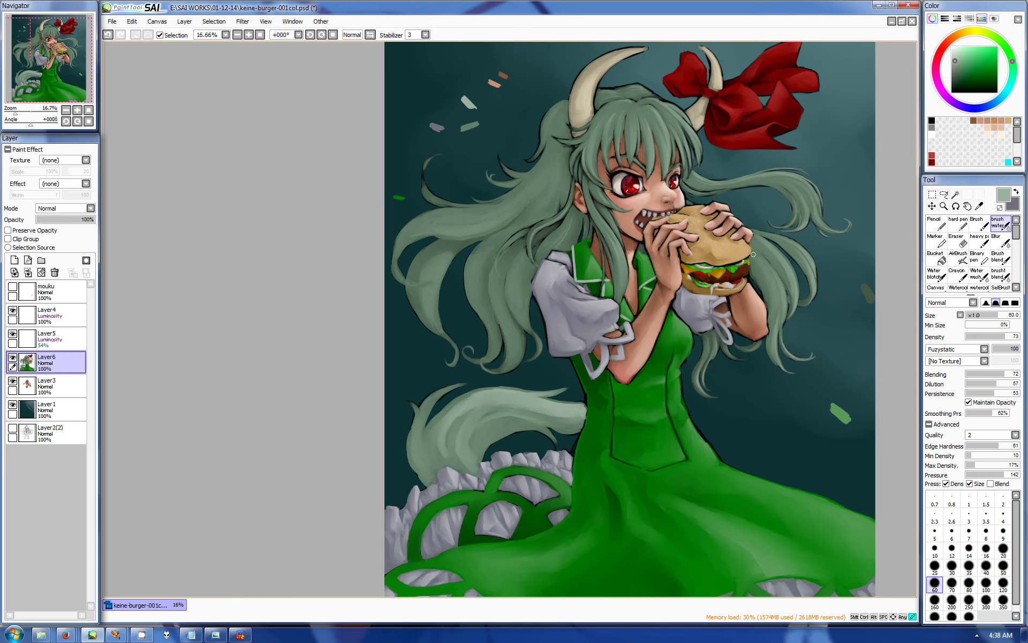
Erase the colour test swatches scattered over the background around the figure
key("e")
left_click_drag(501, 75, 444, 126)
left_click(399, 198)
left_click(840, 412)
Paint cream highlights on the horns with the heavy brush at size 25, and blend them with the water brush at size 60
key("b")
left_click_drag(882, 402, 890, 446)
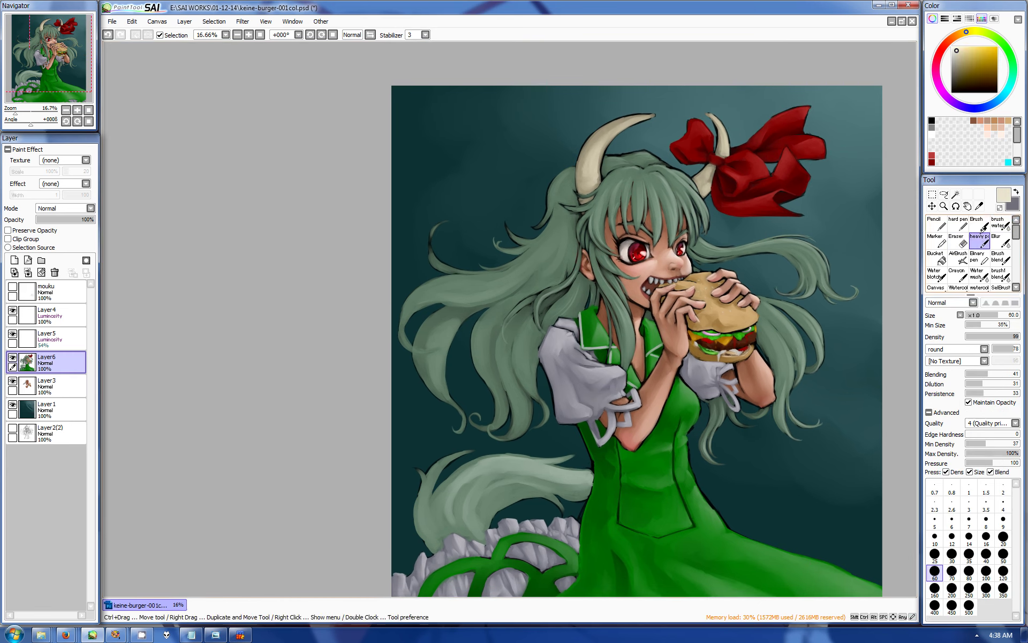
scroll(637, 105, "up", 2)
key("bracketleft")
key("bracketleft")
key("bracketleft")
key("bracketleft")
key("bracketleft")
left_click_drag(819, 176, 816, 196)
left_click_drag(489, 234, 500, 394)
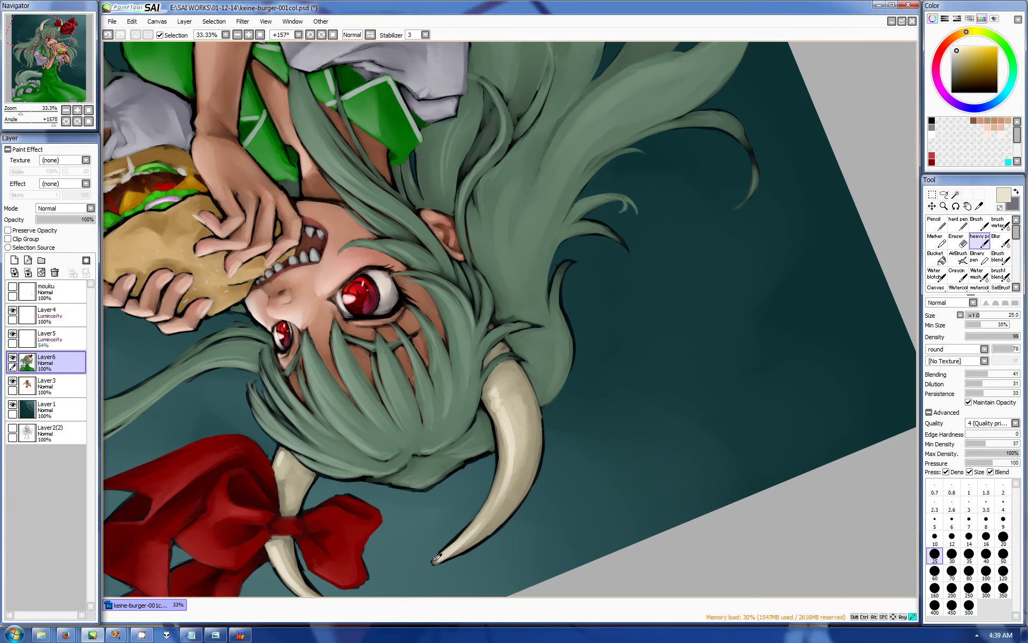
key("c")
mouse_move(83, 46)
left_mouse_down()
mouse_move(80, 86)
mouse_move(48, 98)
mouse_move(31, 87)
left_mouse_up()
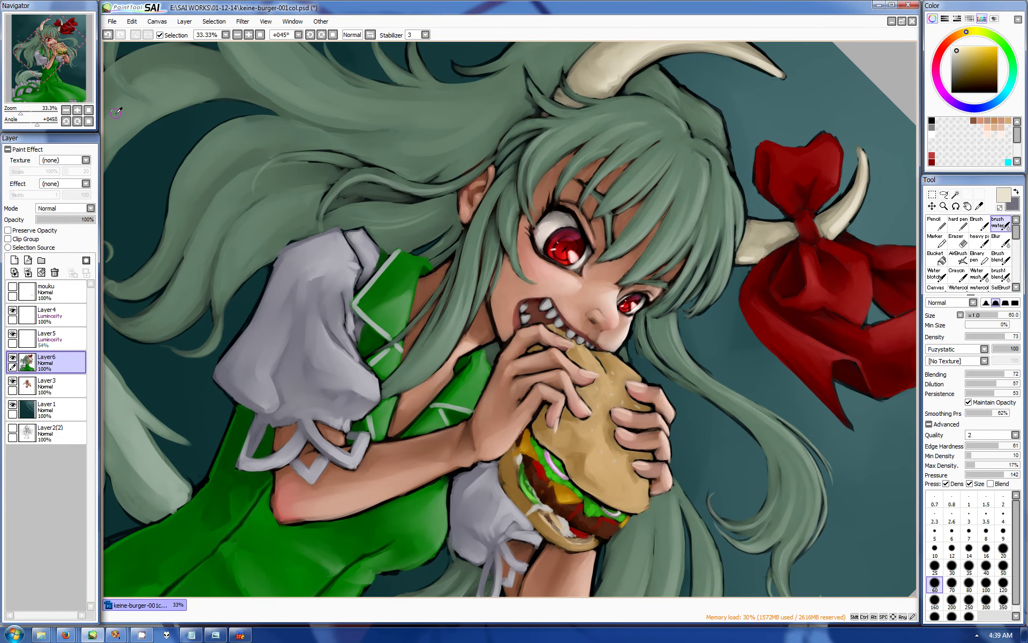
Sample a light green from the hair and start highlighting the far side of the bangs with the heavy brush at size 25
left_click(487, 308, "alt")
left_click(428, 351, "alt")
key("n")
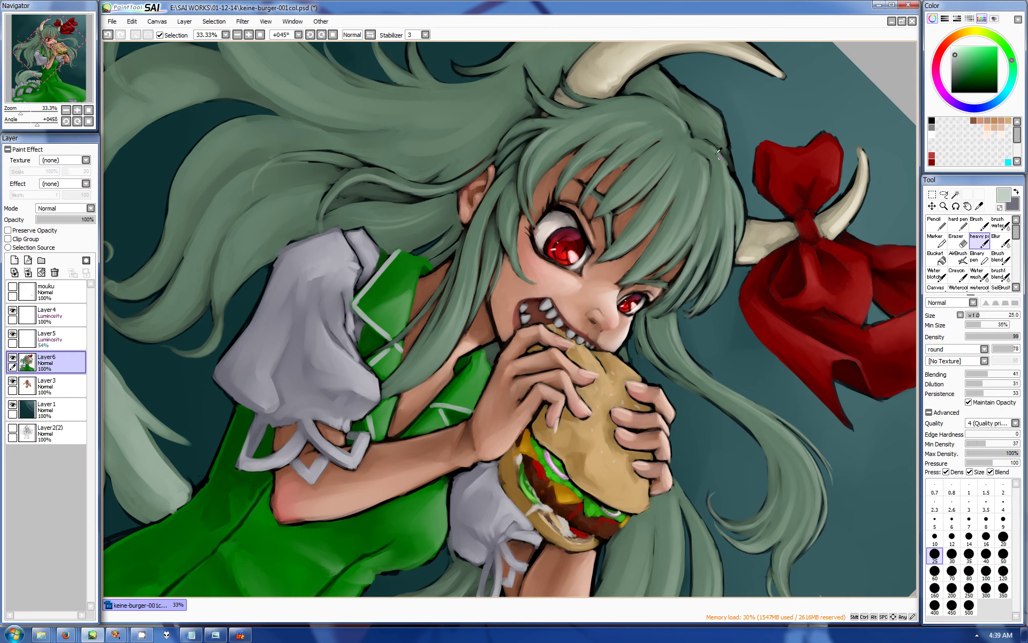
mouse_move(705, 172)
left_mouse_down()
mouse_move(683, 227)
mouse_move(697, 156)
mouse_move(738, 192)
mouse_move(722, 284)
mouse_move(731, 204)
mouse_move(712, 292)
mouse_move(723, 213)
mouse_move(664, 313)
mouse_move(707, 206)
mouse_move(685, 213)
mouse_move(643, 267)
mouse_move(676, 210)
mouse_move(598, 298)
left_mouse_up()
scroll(686, 262, "up", 3)
left_click_drag(713, 231, 694, 332)
Paint fine light green strands through the bangs on the far side of the face with the heavy brush at size 10
key("bracketleft")
key("bracketleft")
key("bracketleft")
key("bracketleft")
key("bracketleft")
left_click_drag(646, 268, 641, 370)
left_click_drag(709, 280, 685, 346)
left_click_drag(748, 305, 730, 412)
mouse_move(742, 281)
left_mouse_down()
mouse_move(717, 401)
mouse_move(744, 400)
left_mouse_up()
mouse_move(793, 257)
left_mouse_down()
mouse_move(785, 328)
mouse_move(806, 363)
left_mouse_up()
mouse_move(829, 214)
left_mouse_down()
mouse_move(820, 335)
mouse_move(823, 314)
left_mouse_up()
left_click_drag(625, 96, 616, 197)
left_click_drag(627, 137, 612, 280)
left_click_drag(621, 230, 607, 321)
Paint broader light green highlights down the central lock of the bangs with the heavy brush at size 25
key("bracketright")
key("bracketright")
key("bracketright")
key("bracketright")
key("bracketright")
left_click_drag(611, 158, 595, 322)
left_click_drag(600, 241, 581, 364)
left_click_drag(591, 126, 585, 283)
left_click_drag(596, 193, 588, 343)
Paint thin light green strokes on the central lock's tip and the near eyebrow with the heavy brush at size 10
key("bracketleft")
key("bracketleft")
key("bracketleft")
key("bracketleft")
key("bracketleft")
left_click_drag(600, 241, 563, 385)
left_click_drag(581, 316, 559, 383)
left_click_drag(533, 264, 566, 319)
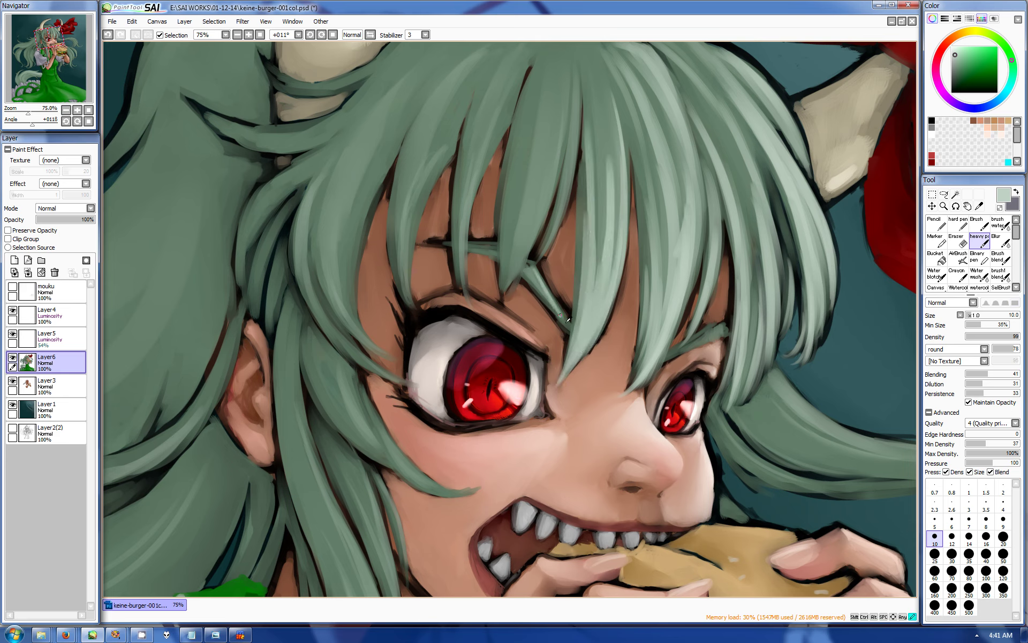
Add thin light green strands to the bangs between the central lock and the near side of the forehead
left_click_drag(577, 83, 557, 241)
left_click_drag(565, 155, 538, 265)
mouse_move(569, 96)
left_mouse_down()
mouse_move(549, 193)
mouse_move(443, 368)
left_mouse_up()
left_click_drag(495, 239, 514, 353)
left_click_drag(497, 268, 509, 394)
left_click_drag(515, 243, 541, 359)
left_click_drag(506, 225, 542, 348)
mouse_move(519, 243)
left_mouse_down()
mouse_move(547, 396)
mouse_move(542, 445)
left_mouse_up()
Blend the new highlights across the bangs with the water brush at size 25
left_click(1000, 222)
left_click_drag(581, 353, 577, 407)
left_click_drag(513, 276, 504, 335)
left_click_drag(464, 280, 459, 325)
mouse_move(616, 283)
left_mouse_down()
mouse_move(656, 403)
mouse_move(626, 347)
left_mouse_up()
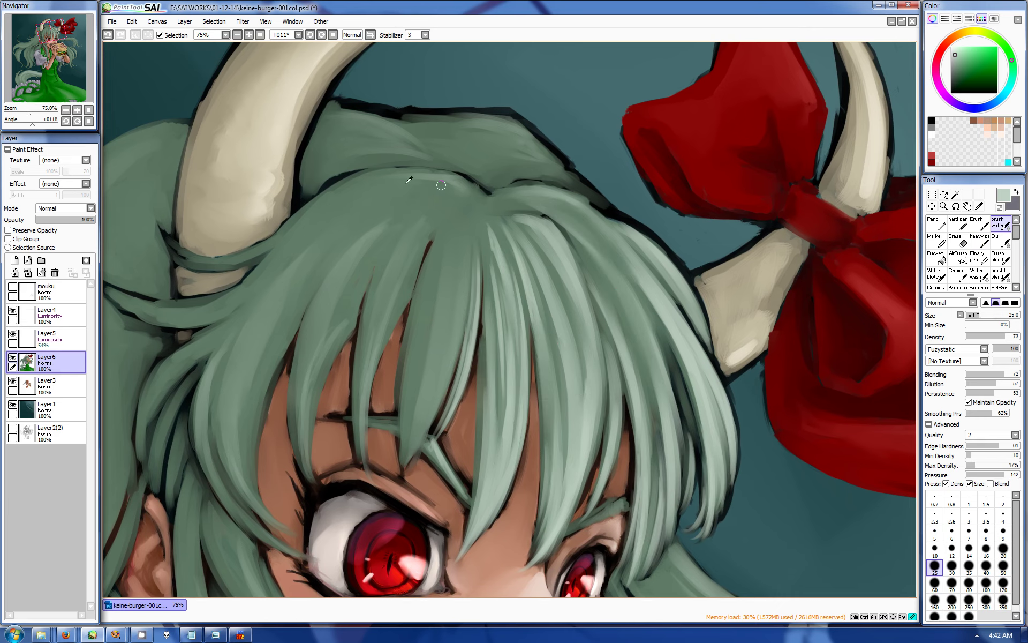
Paint a light green highlight down the lock above the near eye with the heavy brush at size 25
scroll(510, 321, "down", 2)
scroll(510, 320, "up", 1)
left_click(980, 240)
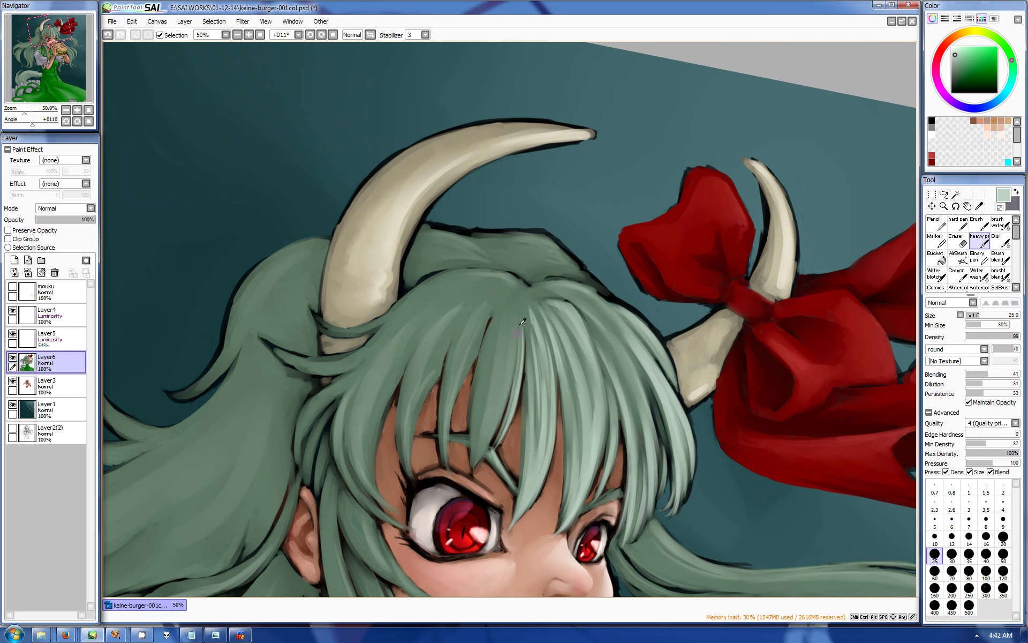
mouse_move(507, 328)
left_mouse_down()
mouse_move(482, 455)
mouse_move(478, 435)
left_mouse_up()
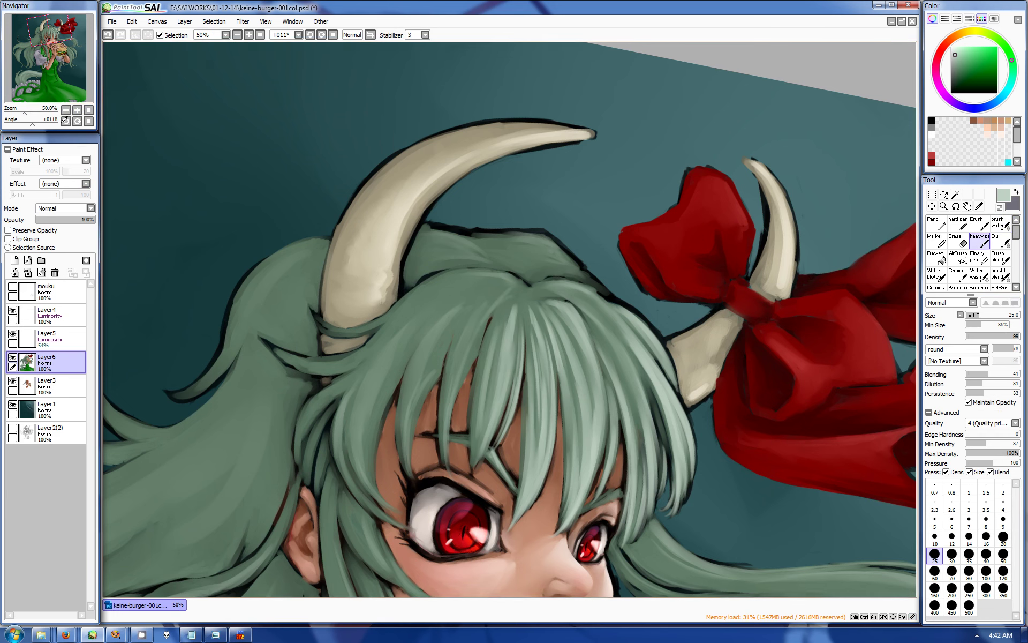
Paint light green highlight strands across the bangs and near-side locks with the heavy brush at size 25
key("Delete")
key("Delete")
key("Delete")
key("Delete")
key("Delete")
key("Delete")
left_click_drag(667, 348, 661, 412)
mouse_move(664, 316)
left_mouse_down()
mouse_move(653, 417)
mouse_move(646, 346)
left_mouse_up()
left_click_drag(624, 282, 651, 375)
mouse_move(643, 310)
left_mouse_down()
mouse_move(637, 386)
mouse_move(661, 393)
mouse_move(589, 324)
mouse_move(530, 385)
left_mouse_up()
mouse_move(529, 389)
left_mouse_down()
mouse_move(521, 474)
mouse_move(509, 463)
left_mouse_up()
left_click_drag(517, 351, 502, 426)
left_click_drag(511, 328, 488, 380)
left_click_drag(512, 331, 511, 415)
left_click_drag(451, 343, 485, 445)
left_click_drag(491, 406, 495, 474)
mouse_move(472, 361)
left_mouse_down()
mouse_move(504, 423)
mouse_move(512, 490)
left_mouse_up()
mouse_move(508, 436)
left_mouse_down()
mouse_move(485, 474)
mouse_move(643, 450)
mouse_move(660, 477)
mouse_move(595, 516)
mouse_move(557, 522)
mouse_move(713, 256)
mouse_move(730, 292)
mouse_move(695, 247)
mouse_move(726, 257)
mouse_move(688, 241)
mouse_move(632, 160)
mouse_move(648, 204)
mouse_move(611, 174)
mouse_move(627, 160)
left_mouse_up()
mouse_move(707, 238)
left_mouse_down()
mouse_move(668, 200)
mouse_move(692, 216)
mouse_move(677, 234)
mouse_move(682, 248)
mouse_move(692, 233)
mouse_move(730, 263)
mouse_move(742, 295)
left_mouse_up()
Work light green strokes from the parting down the far side of the bangs, undoing two stray strokes
key("b")
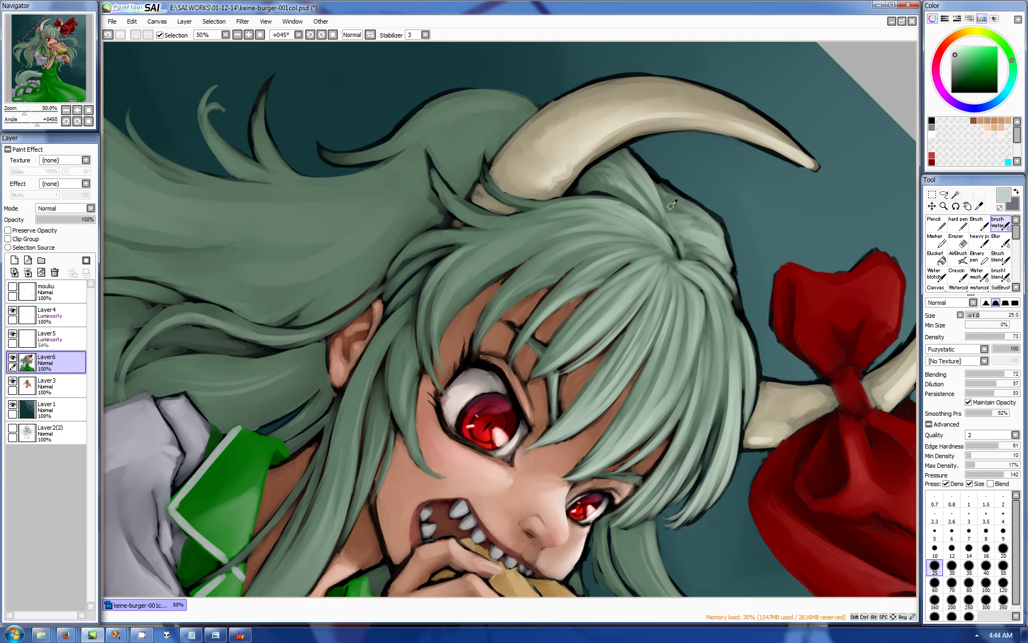
mouse_move(696, 265)
left_mouse_down()
mouse_move(716, 335)
mouse_move(686, 359)
left_mouse_up()
mouse_move(670, 294)
left_mouse_down()
mouse_move(664, 396)
mouse_move(616, 386)
left_mouse_up()
left_click_drag(616, 385, 617, 256)
mouse_move(652, 346)
left_mouse_down()
mouse_move(538, 380)
mouse_move(537, 326)
left_mouse_up()
left_click_drag(569, 339, 563, 403)
left_click_drag(561, 278, 556, 375)
key("ctrl+z")
key("ctrl+z")
left_click_drag(579, 321, 579, 381)
left_click_drag(519, 409, 696, 190)
Paint light green highlights on the crown beside the near horn and down the far-side bangs with the Brush at size 25
key("b")
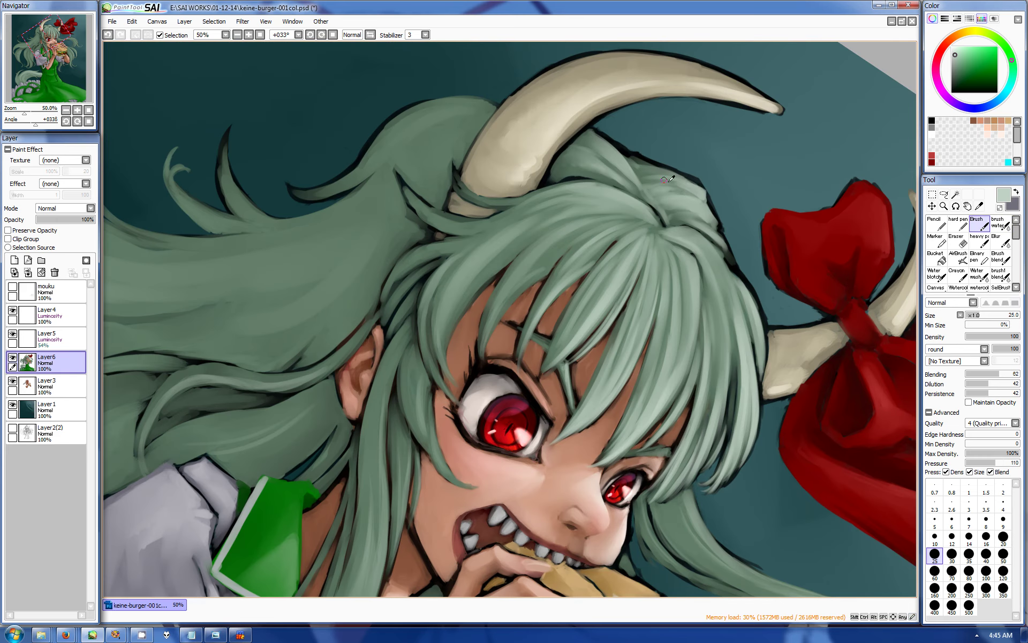
left_click_drag(569, 170, 621, 183)
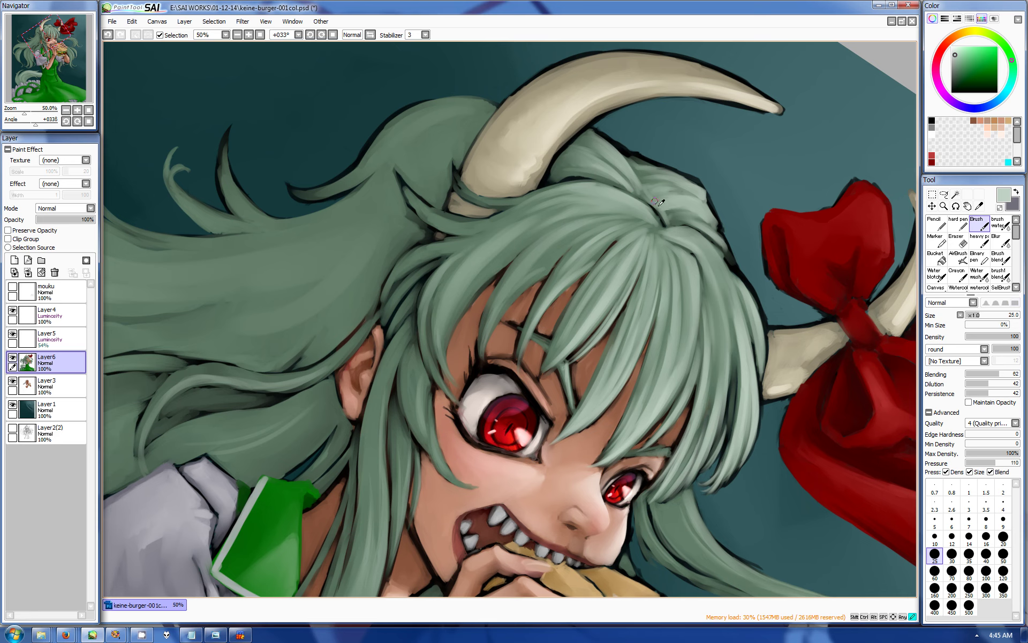
left_click_drag(717, 252, 723, 340)
left_click_drag(726, 278, 734, 386)
left_click_drag(720, 313, 707, 394)
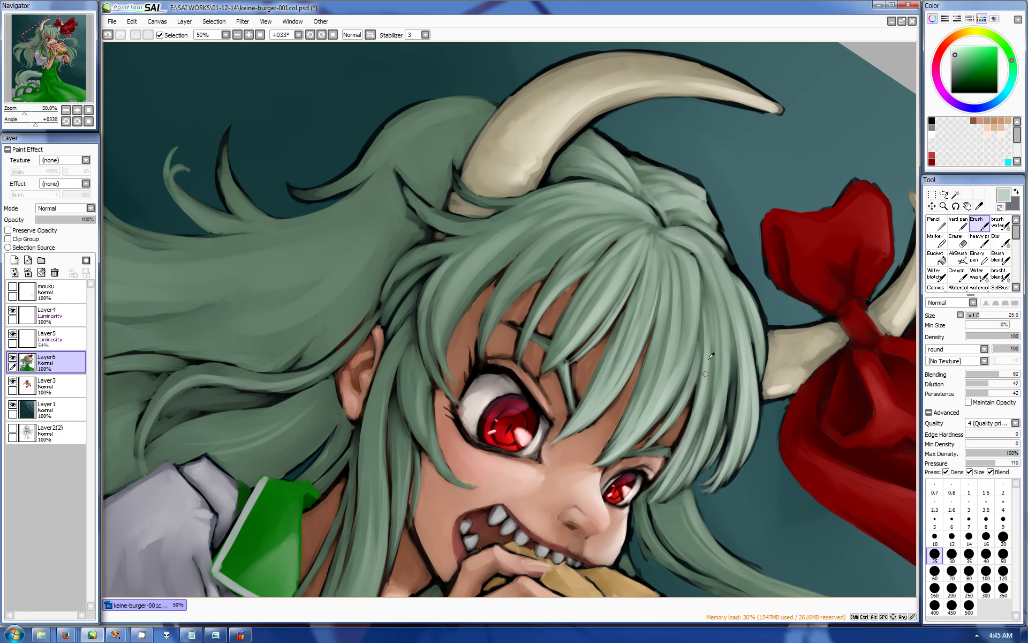
left_click_drag(660, 233, 648, 299)
Paint light green highlights along the near-side bangs strands with the Brush at size 25
mouse_move(632, 237)
left_mouse_down()
mouse_move(536, 225)
mouse_move(466, 428)
left_mouse_up()
mouse_move(517, 391)
left_mouse_down()
mouse_move(514, 348)
mouse_move(476, 426)
mouse_move(557, 383)
left_mouse_up()
left_click_drag(559, 385, 557, 421)
left_click_drag(555, 359, 557, 426)
left_click_drag(549, 319, 528, 383)
left_click_drag(543, 290, 506, 372)
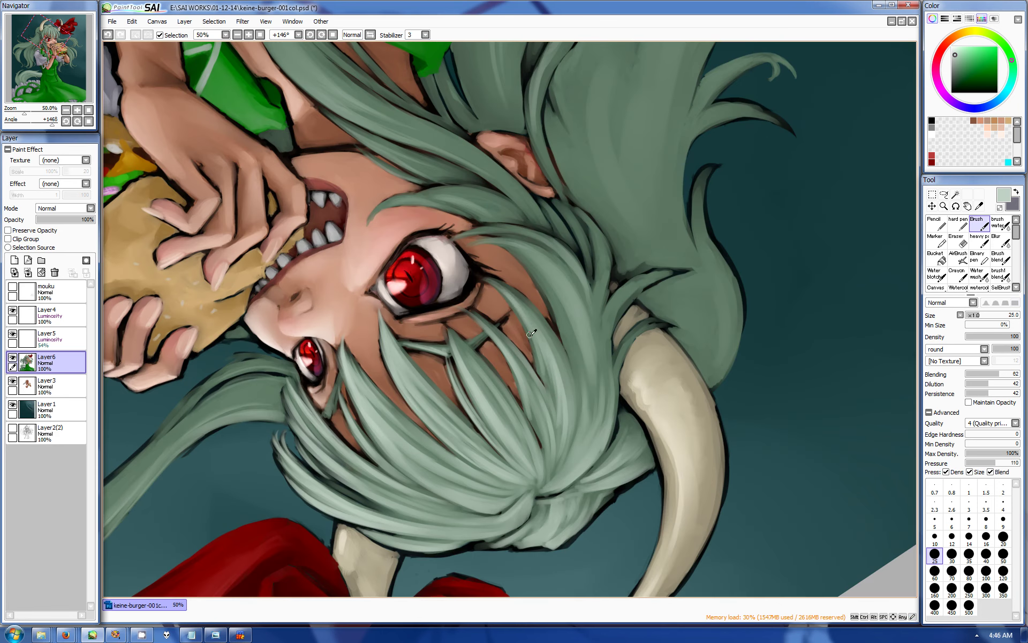
Add light green highlights to the strands above the near eye and just below the parting
left_click_drag(530, 331, 508, 279)
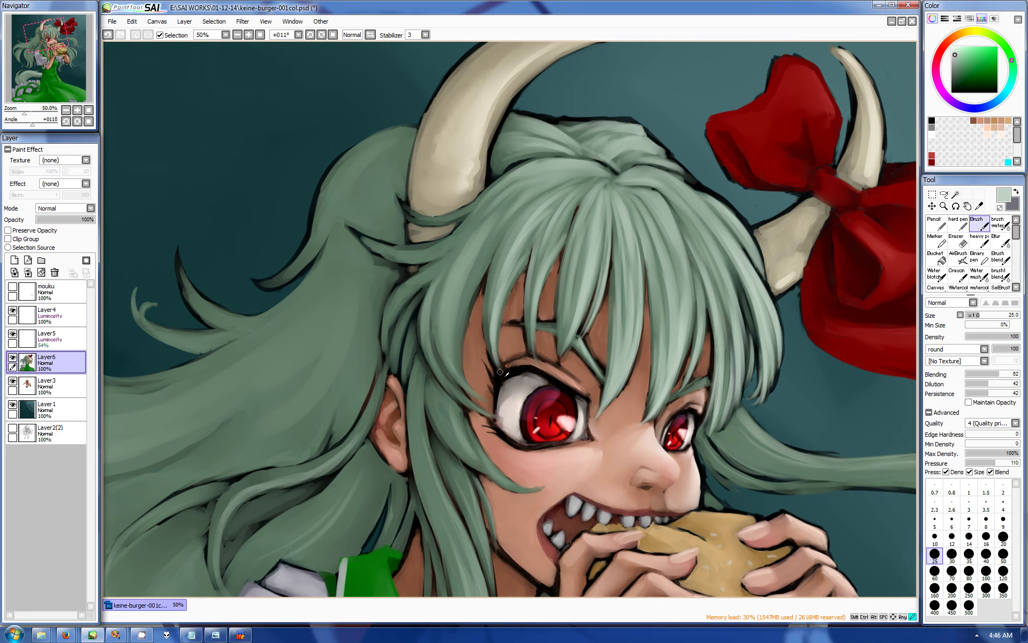
left_click_drag(534, 308, 538, 350)
left_click_drag(568, 278, 567, 348)
mouse_move(605, 181)
left_mouse_down()
mouse_move(569, 279)
mouse_move(591, 253)
left_mouse_up()
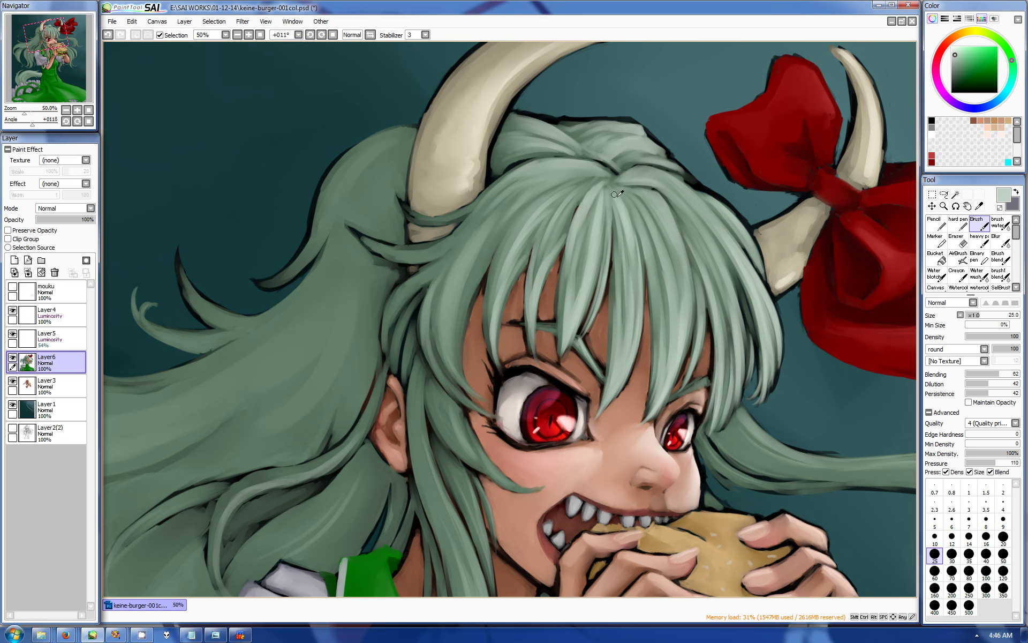
left_click_drag(652, 201, 663, 248)
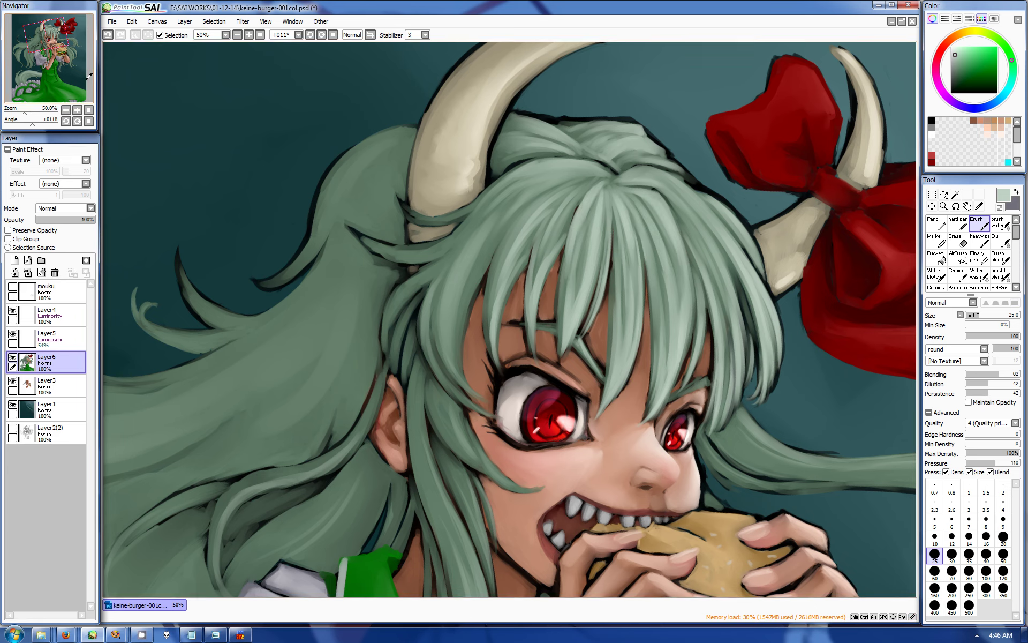
Paint light green highlights down the wavy lock behind the near horn with the Brush at size 25
scroll(141, 93, "down", 3)
scroll(140, 92, "up", 3)
mouse_move(141, 92)
left_mouse_down()
mouse_move(658, 290)
mouse_move(591, 374)
left_mouse_up()
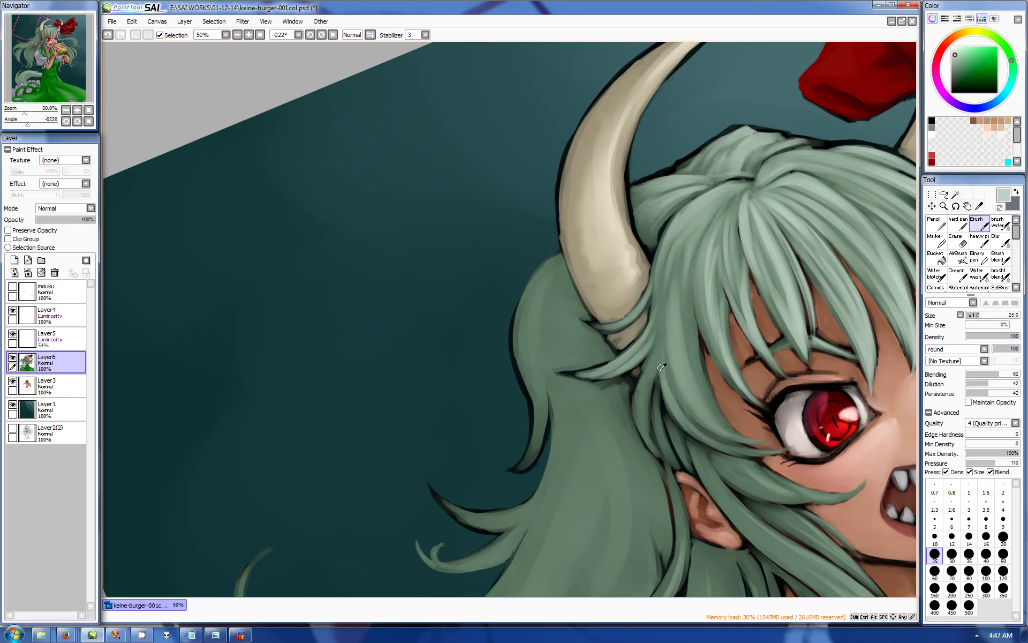
left_click_drag(652, 362, 644, 414)
mouse_move(553, 255)
left_mouse_down()
mouse_move(519, 316)
mouse_move(514, 381)
left_mouse_up()
mouse_move(553, 280)
left_mouse_down()
mouse_move(527, 450)
mouse_move(506, 467)
left_mouse_up()
left_click_drag(538, 313, 529, 386)
left_click_drag(538, 343, 527, 423)
mouse_move(531, 329)
left_mouse_down()
mouse_move(516, 389)
mouse_move(372, 280)
mouse_move(668, 416)
left_mouse_up()
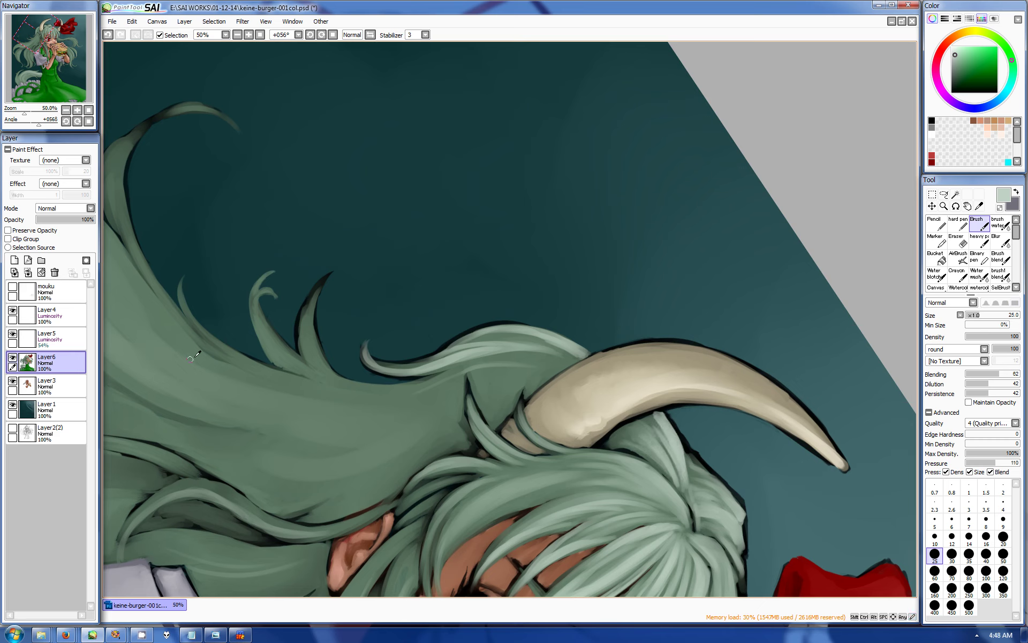
Highlight the pointed and curled tips of the upper back hair in light green
left_click_drag(322, 281, 314, 370)
left_click_drag(310, 329, 329, 377)
mouse_move(258, 305)
left_mouse_down()
mouse_move(316, 391)
mouse_move(375, 385)
left_mouse_up()
left_click_drag(579, 397, 576, 495)
mouse_move(581, 423)
left_mouse_down()
mouse_move(557, 536)
mouse_move(563, 573)
left_mouse_up()
mouse_move(578, 390)
left_mouse_down()
mouse_move(582, 271)
mouse_move(578, 358)
left_mouse_up()
Paint light green highlights along the long strands of the flowing back hair
mouse_move(557, 270)
left_mouse_down()
mouse_move(426, 347)
mouse_move(557, 375)
left_mouse_up()
left_click_drag(562, 378, 535, 290)
left_click_drag(549, 346, 509, 265)
mouse_move(551, 299)
left_mouse_down()
mouse_move(522, 248)
mouse_move(569, 366)
left_mouse_up()
left_click_drag(563, 280, 527, 222)
left_click_drag(584, 322, 572, 257)
mouse_move(578, 383)
left_mouse_down()
mouse_move(560, 281)
mouse_move(557, 356)
left_mouse_up()
mouse_move(538, 425)
left_mouse_down()
mouse_move(512, 445)
mouse_move(598, 340)
mouse_move(568, 263)
left_mouse_up()
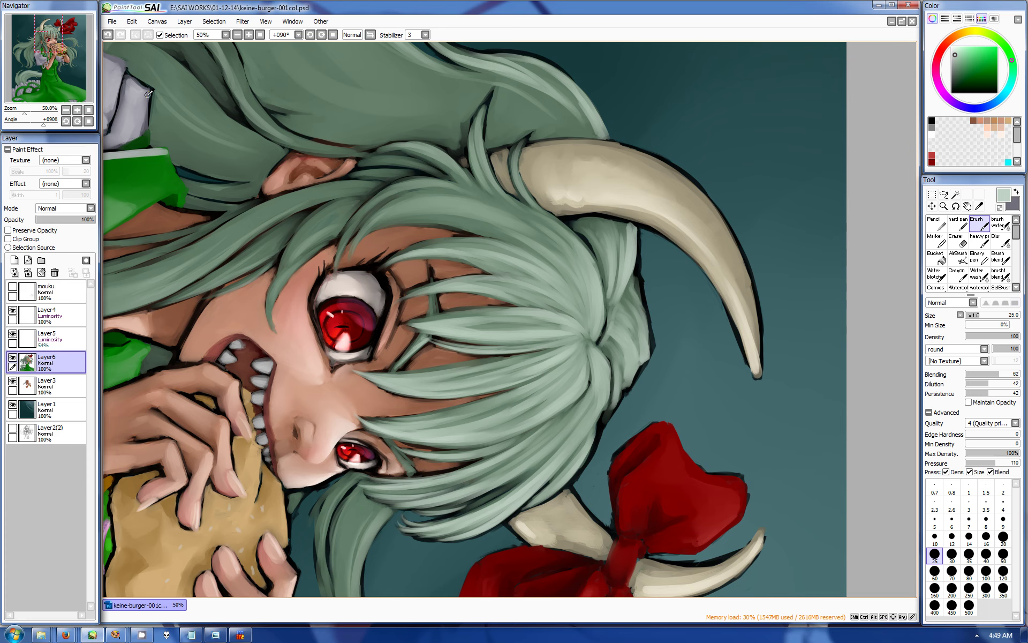
Add thin light green strands to the bangs lock beside the near eye with the Brush at size 10
left_click_drag(148, 94, 579, 165)
key("bracketleft")
key("bracketleft")
key("bracketleft")
key("bracketleft")
key("bracketleft")
left_click_drag(574, 164, 604, 243)
left_click_drag(584, 186, 589, 300)
Blend the lock beside the near eye with the water brush at size 25 and add more light green strands toward the ear
key("w")
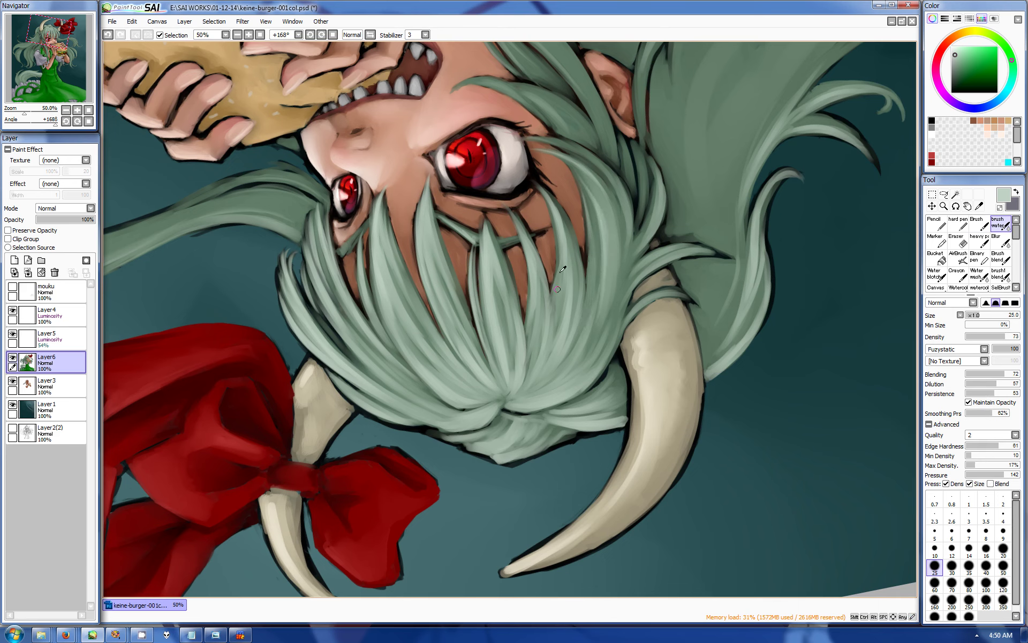
left_click_drag(613, 225, 608, 295)
key("h")
mouse_move(573, 148)
left_mouse_down()
mouse_move(626, 214)
mouse_move(622, 303)
mouse_move(608, 337)
left_mouse_up()
left_click_drag(583, 192, 595, 306)
key("b")
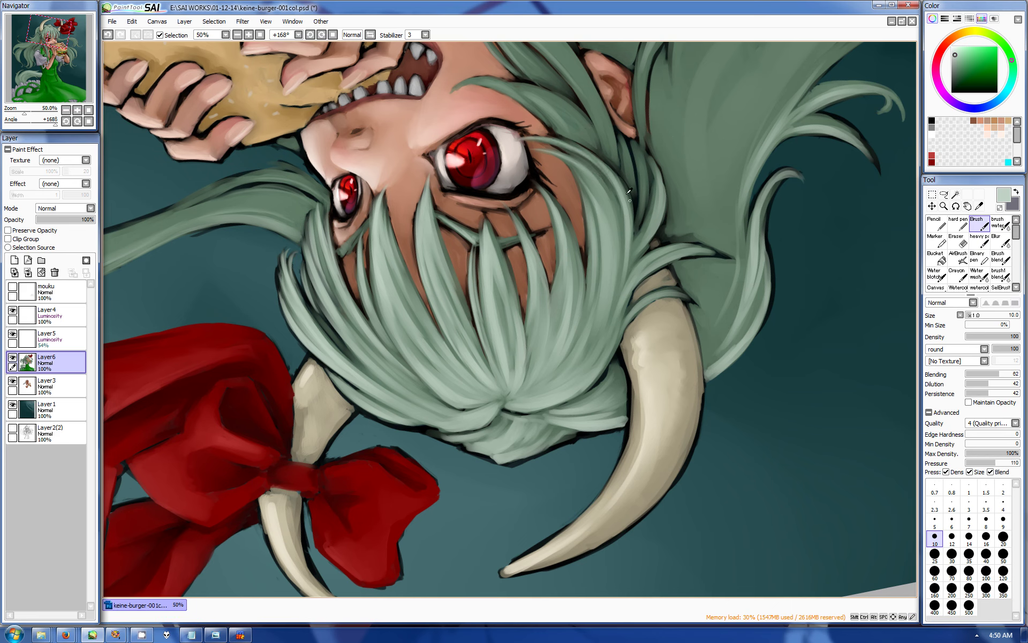
left_click_drag(510, 82, 600, 150)
mouse_move(533, 89)
left_mouse_down()
mouse_move(691, 215)
mouse_move(715, 201)
left_mouse_up()
Paint broad light green highlights down the side lock over the collar and the cheek lock with the heavy brush at size 25
key("w")
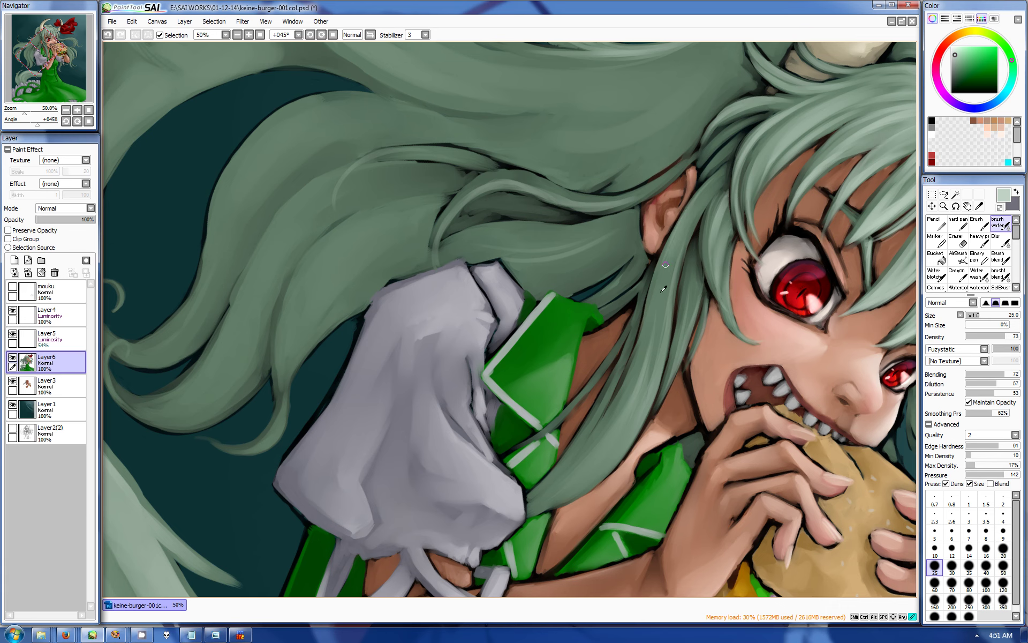
key("h")
left_click_drag(688, 230, 658, 367)
mouse_move(672, 297)
left_mouse_down()
mouse_move(635, 434)
mouse_move(662, 292)
mouse_move(630, 367)
left_mouse_up()
left_click_drag(645, 322, 573, 474)
left_click_drag(654, 378, 592, 477)
left_click_drag(635, 439, 576, 493)
mouse_move(697, 261)
left_mouse_down()
mouse_move(666, 389)
mouse_move(732, 321)
left_mouse_up()
mouse_move(723, 223)
left_mouse_down()
mouse_move(717, 278)
mouse_move(708, 227)
left_mouse_up()
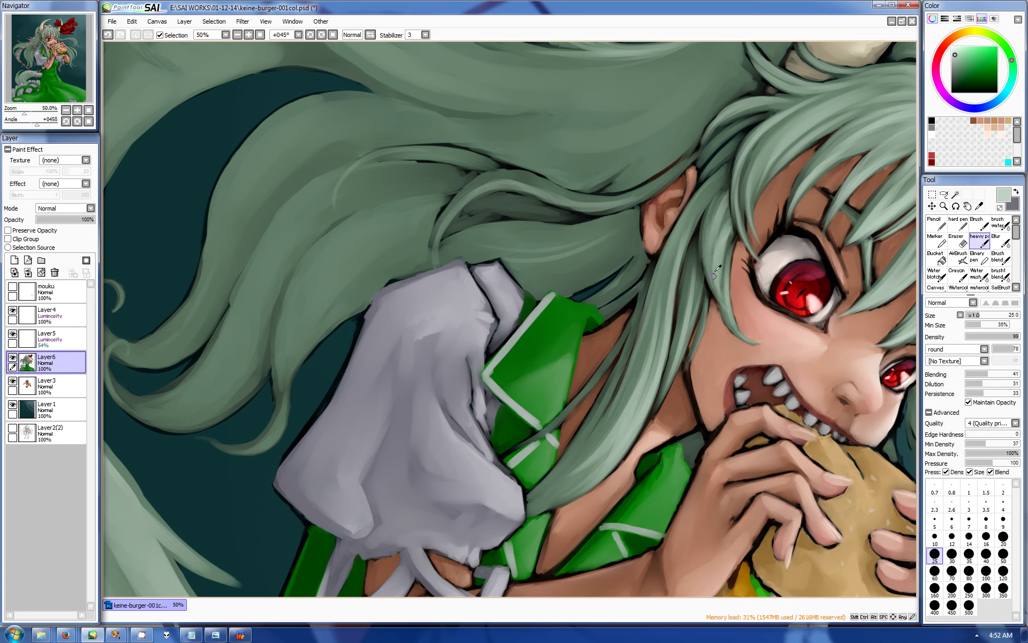
Add thin light green strands to the side lock and the cheek lock with the Brush at size 10
key("b")
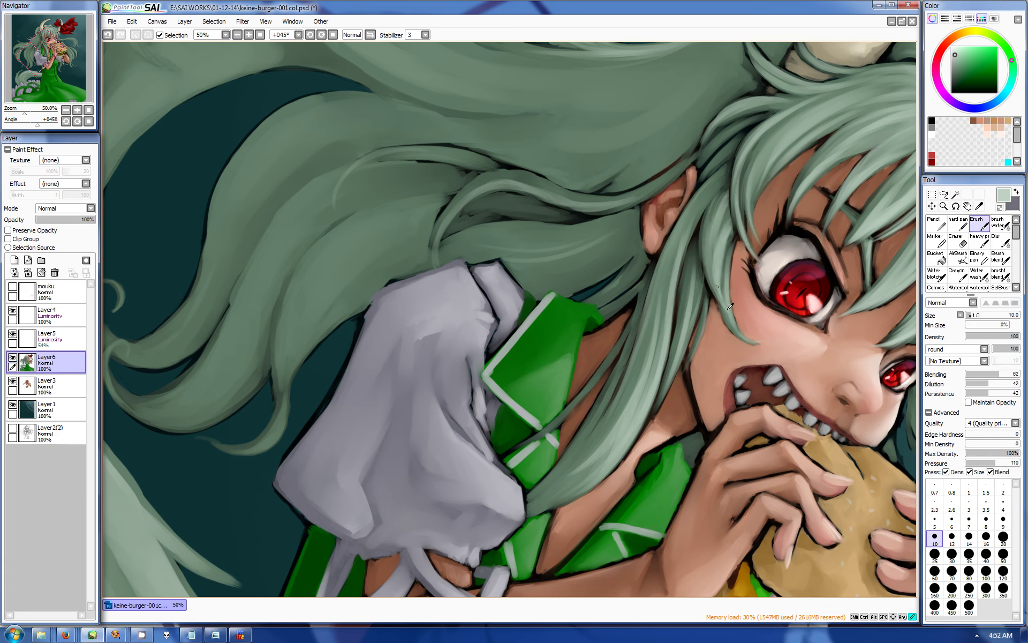
mouse_move(719, 236)
left_mouse_down()
mouse_move(717, 297)
mouse_move(714, 182)
mouse_move(663, 336)
mouse_move(668, 255)
left_mouse_up()
left_click_drag(685, 214, 699, 210)
left_click_drag(689, 269, 668, 375)
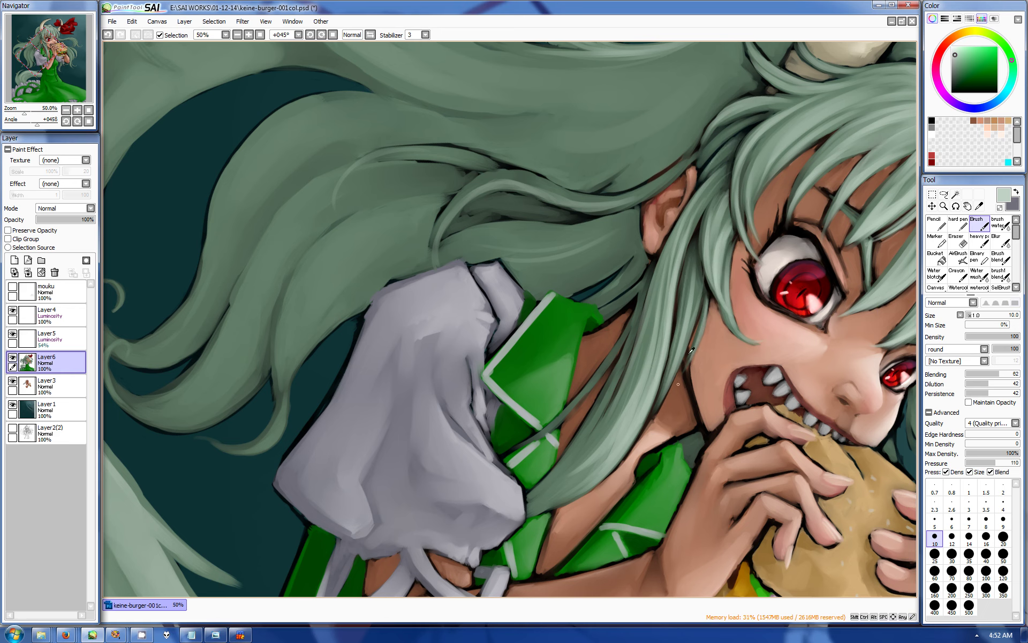
left_click_drag(734, 254, 736, 313)
mouse_move(622, 387)
left_mouse_down()
mouse_move(575, 467)
mouse_move(533, 499)
mouse_move(623, 280)
left_mouse_up()
key("x")
left_click(618, 303, "alt")
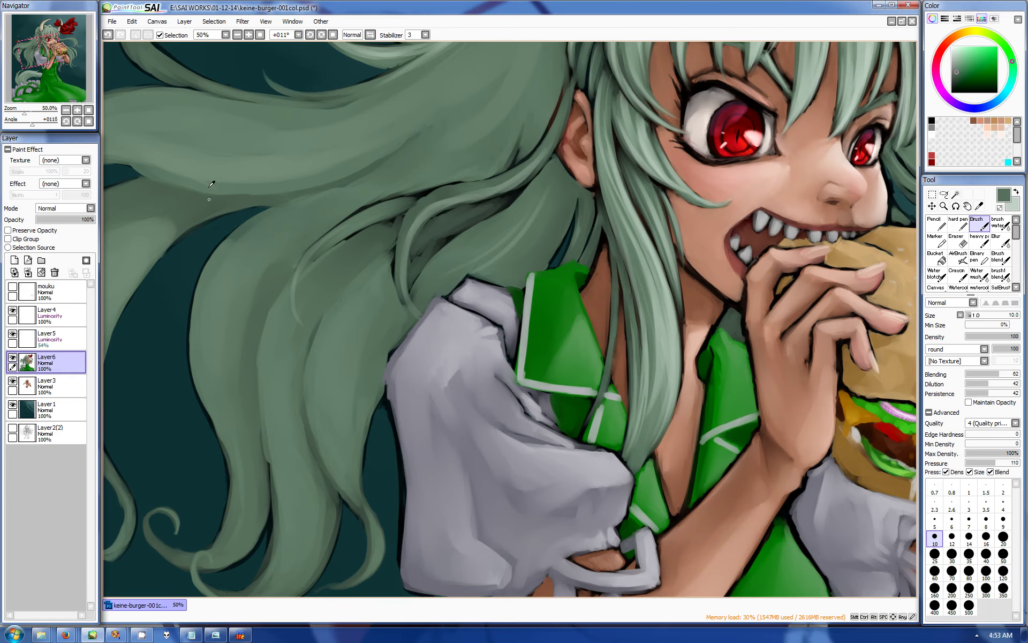
left_click_drag(642, 347, 619, 259)
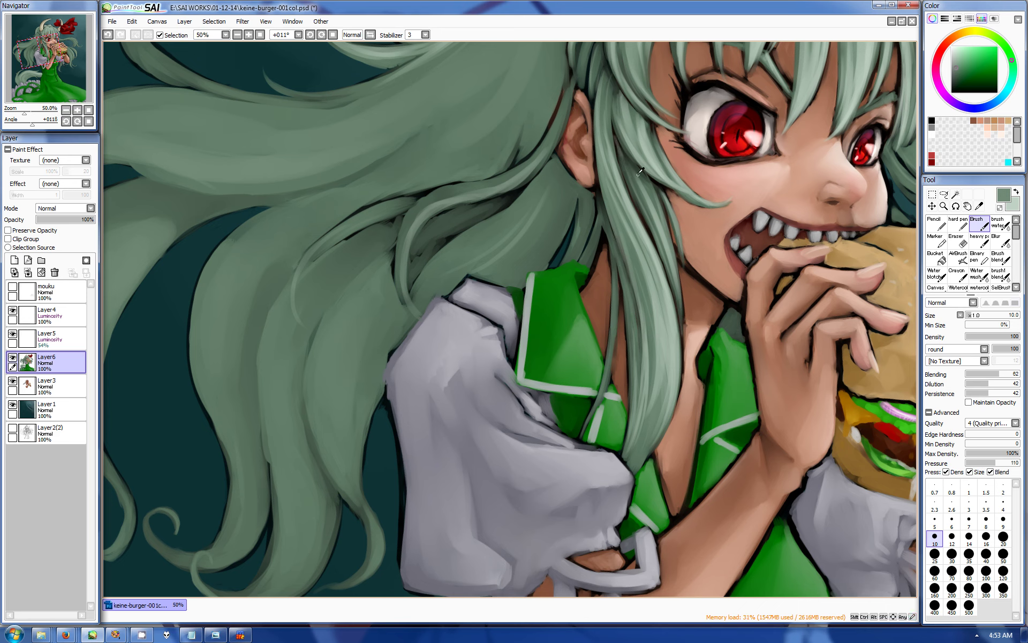
key("ctrl+z")
key("x")
Refine the light strands down the side lock with the Brush at size 10 and the heavy brush at size 25
key("n")
key("b")
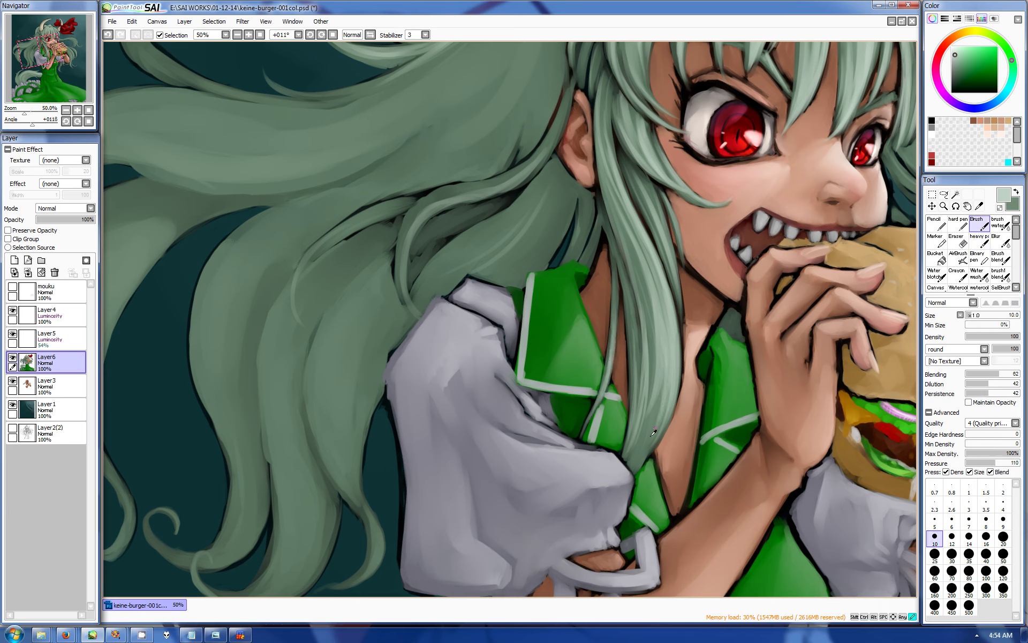
key("v")
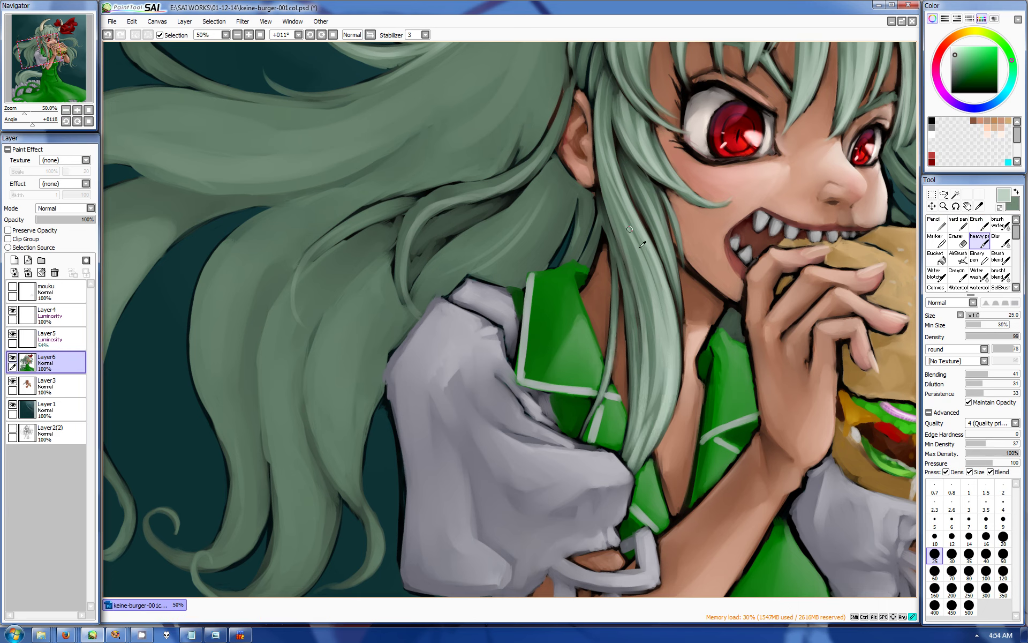
key("b")
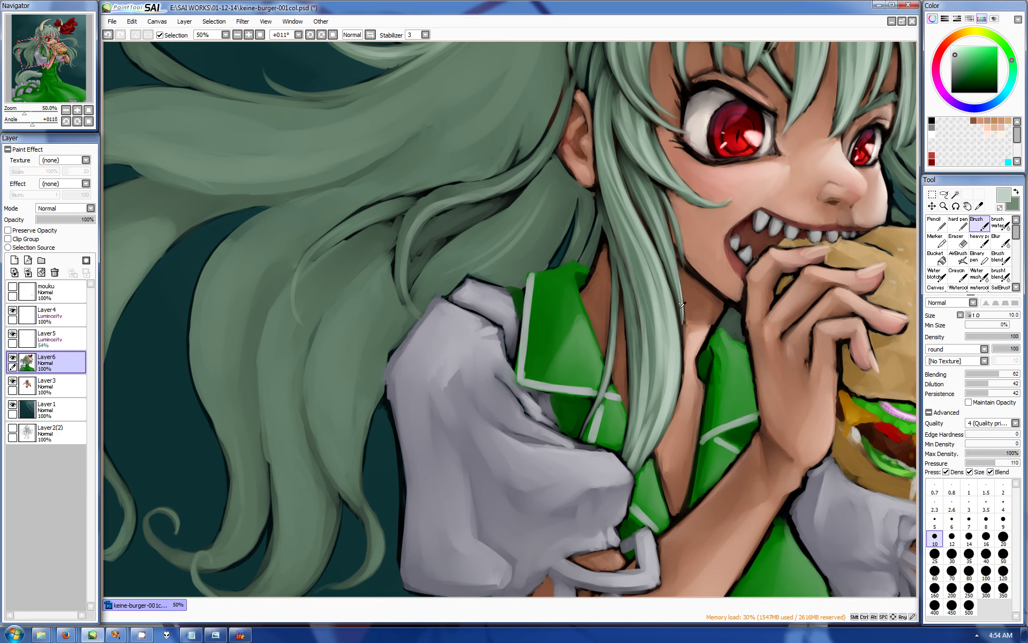
Sharpen the tips of the cheek lock and the thin strand beside the jaw with the Pencil at size 5
key("n")
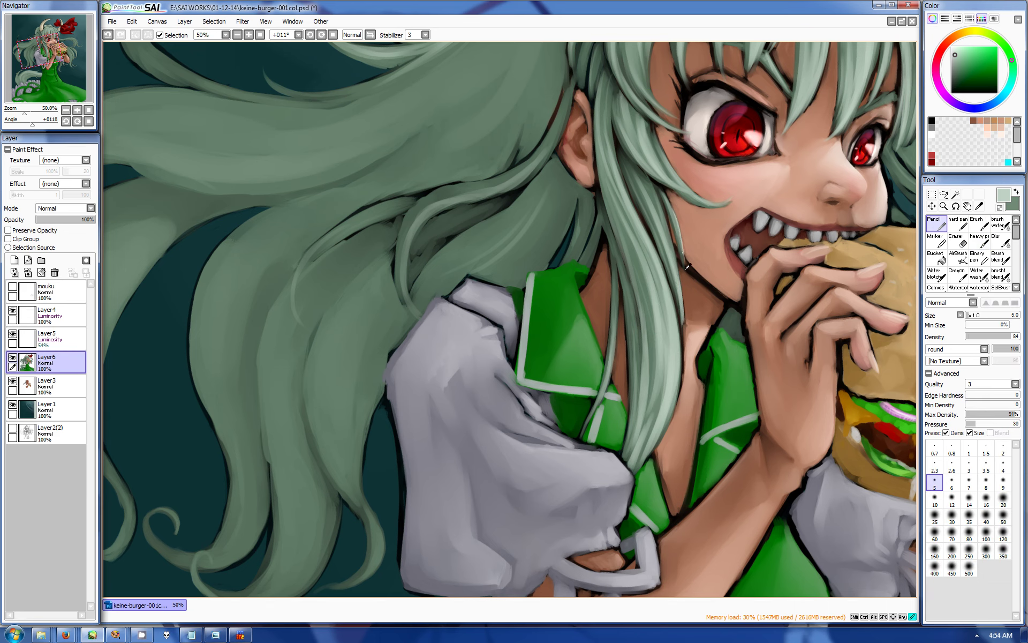
scroll(319, 218, "up", 2)
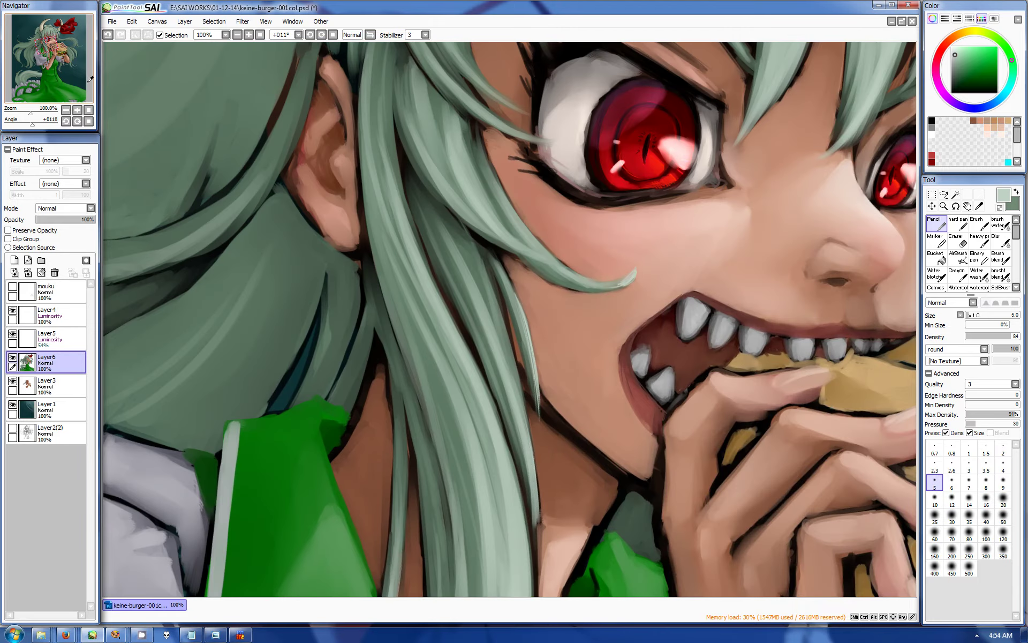
left_click_drag(300, 241, 320, 219)
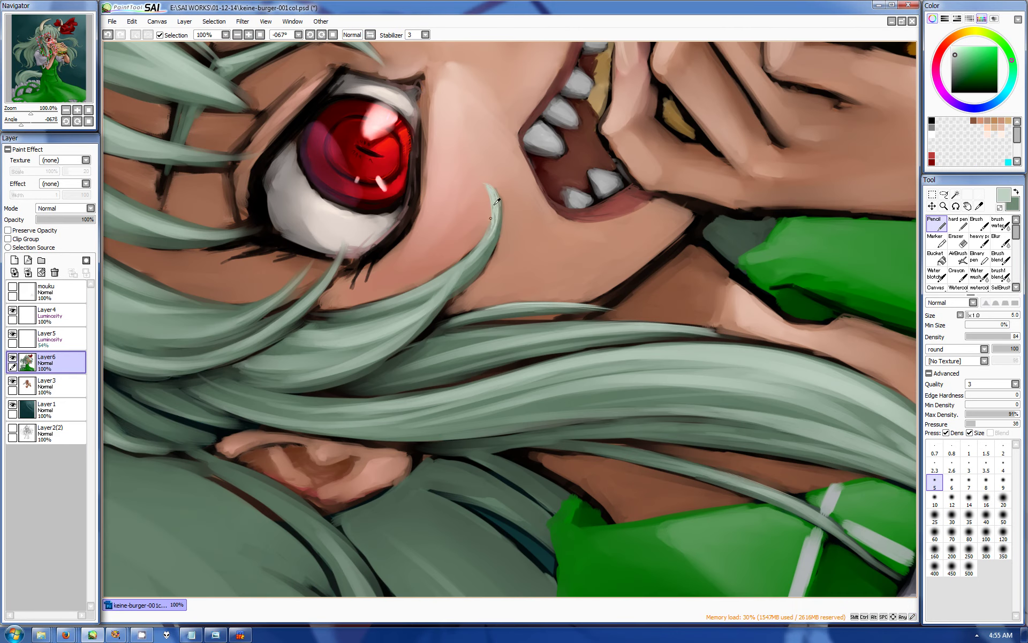
key("v")
key("b")
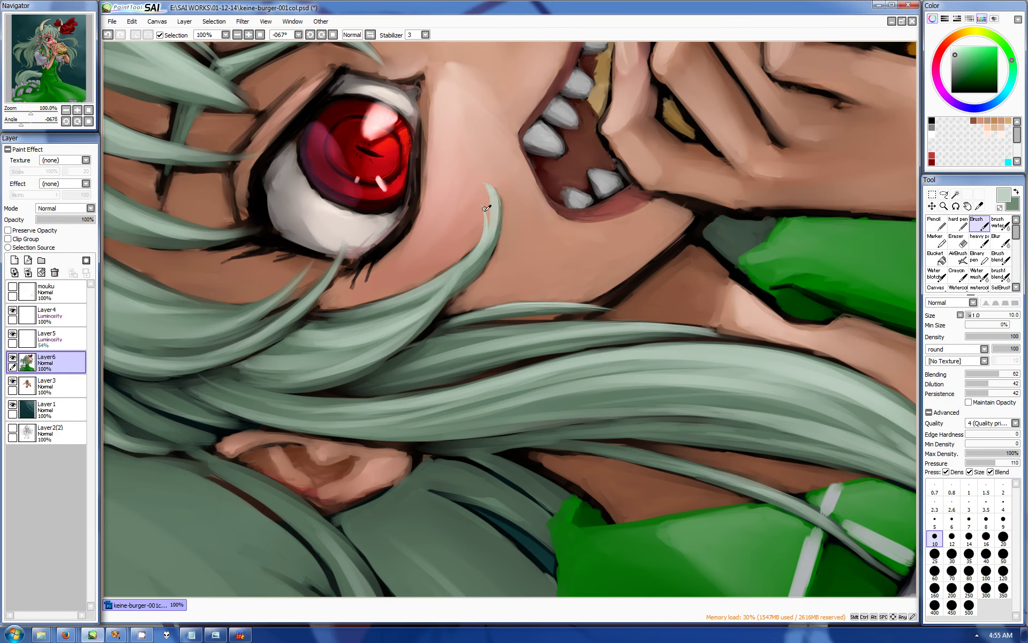
key("n")
left_click_drag(408, 307, 525, 296)
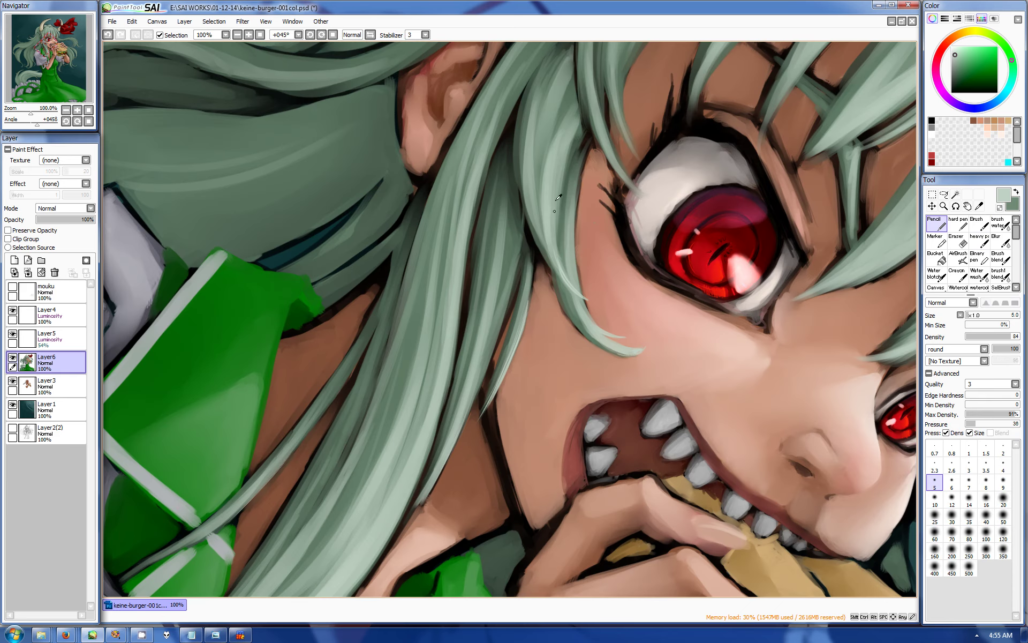
key("b")
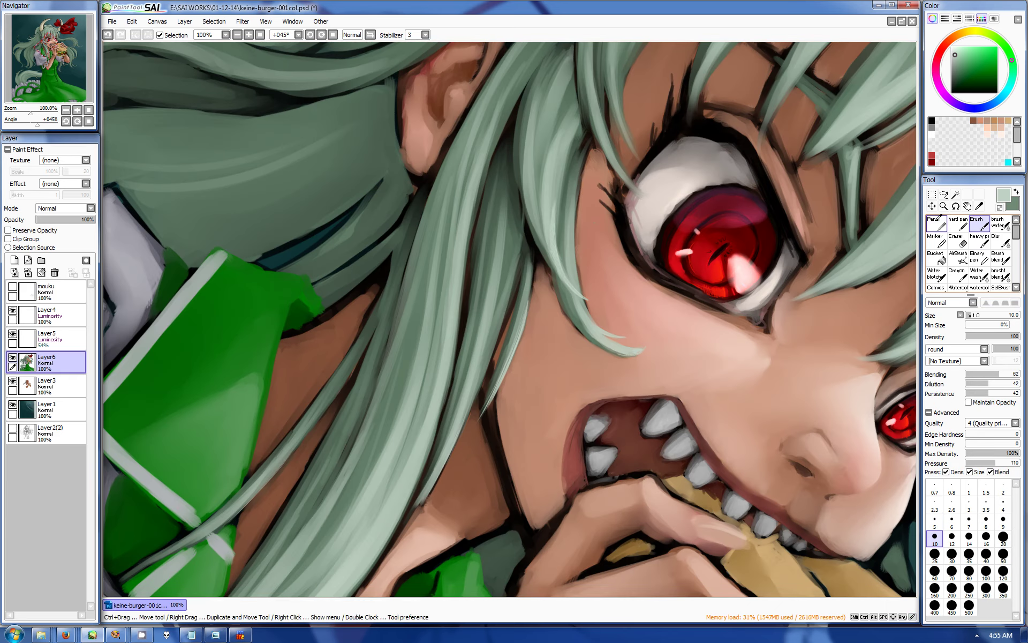
key("n")
left_click(976, 220)
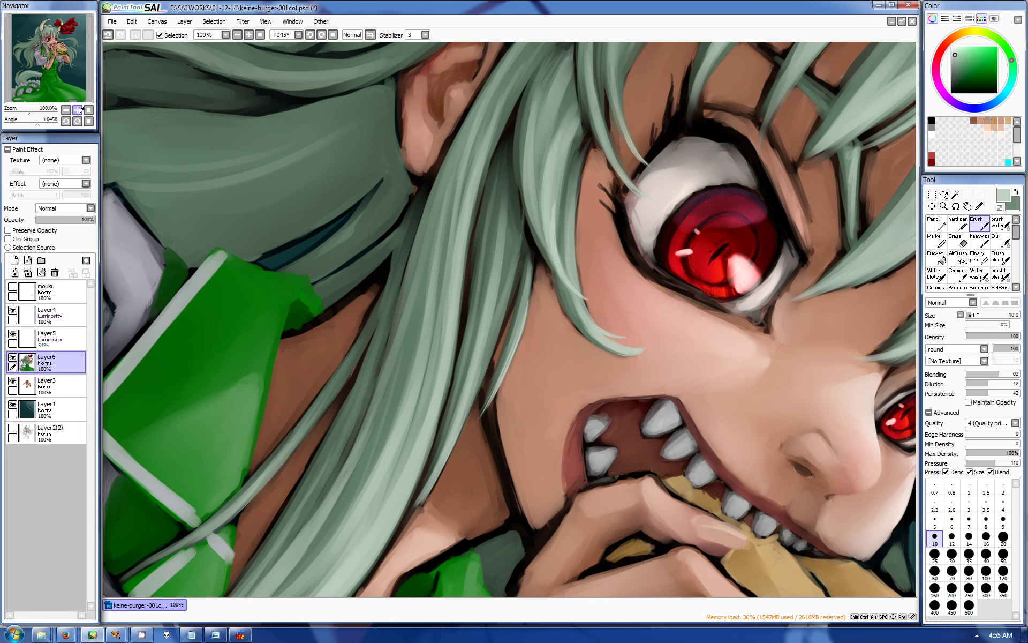
Paint light green highlights on the curling end of the far-side flowing lock with the heavy brush at size 25
key("Home")
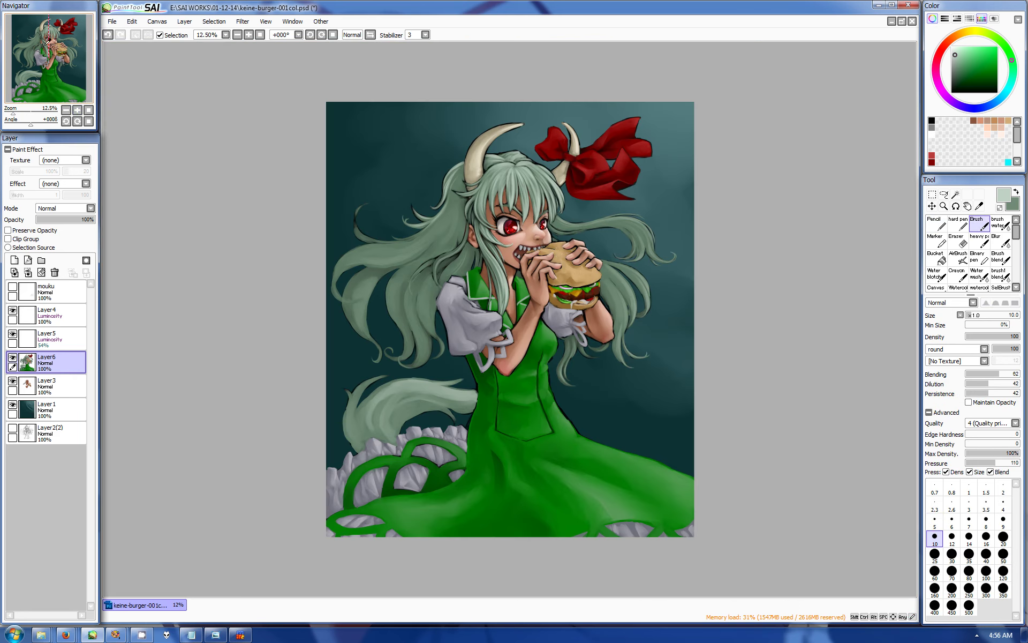
scroll(643, 225, "up", 5)
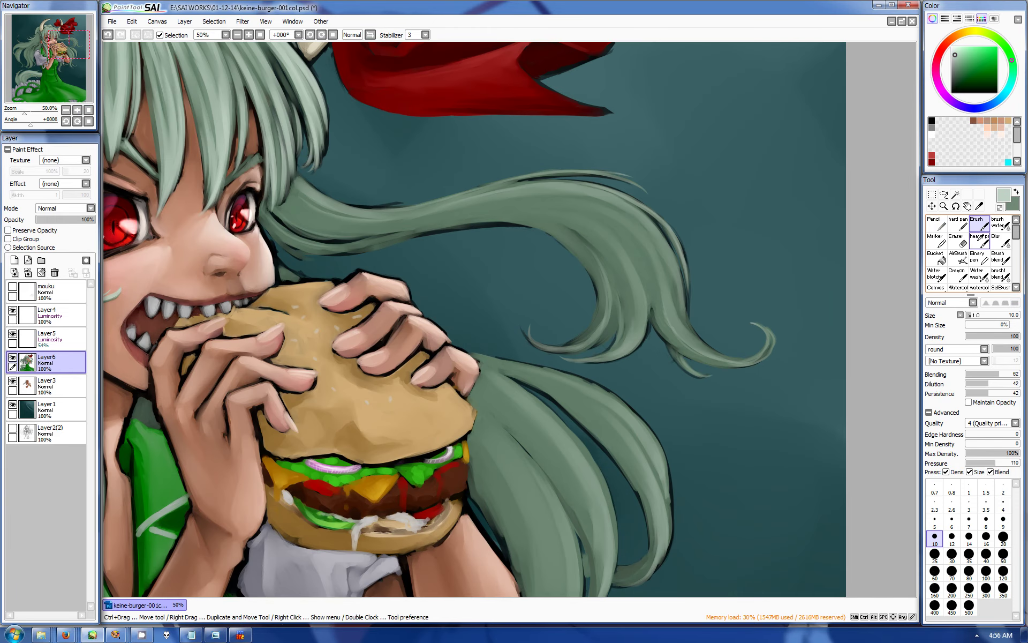
key("b")
left_click_drag(634, 238, 589, 282)
left_click_drag(557, 225, 595, 294)
mouse_move(584, 252)
left_mouse_down()
mouse_move(605, 313)
mouse_move(622, 279)
mouse_move(640, 342)
left_mouse_up()
mouse_move(579, 225)
left_mouse_down()
mouse_move(635, 300)
mouse_move(626, 342)
left_mouse_up()
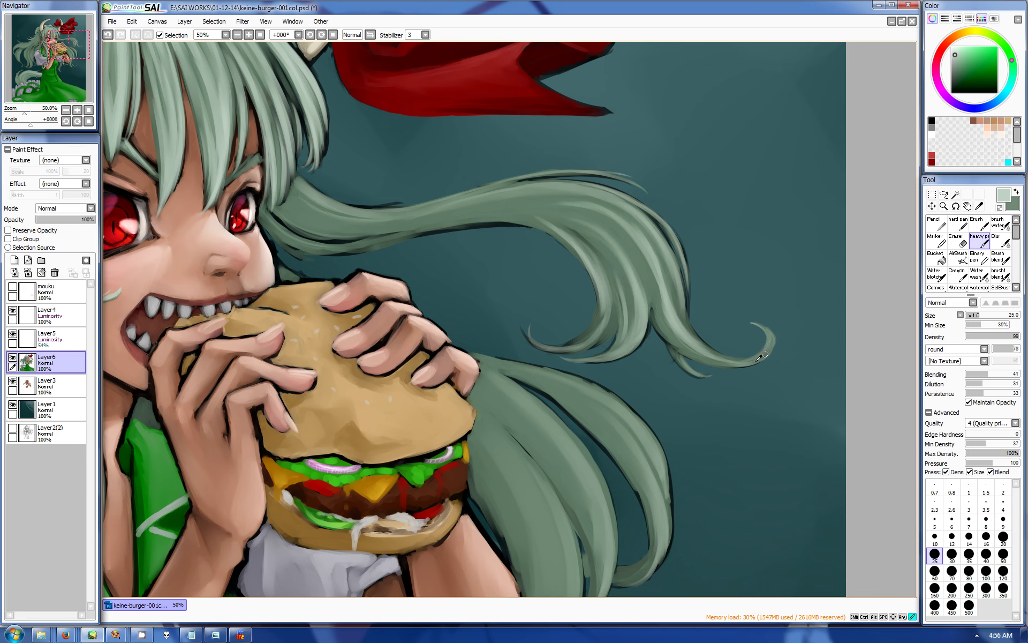
Paint light green highlight strands along the far-side flowing lock from beside the far eye down to its bend
left_click_drag(683, 321, 616, 262)
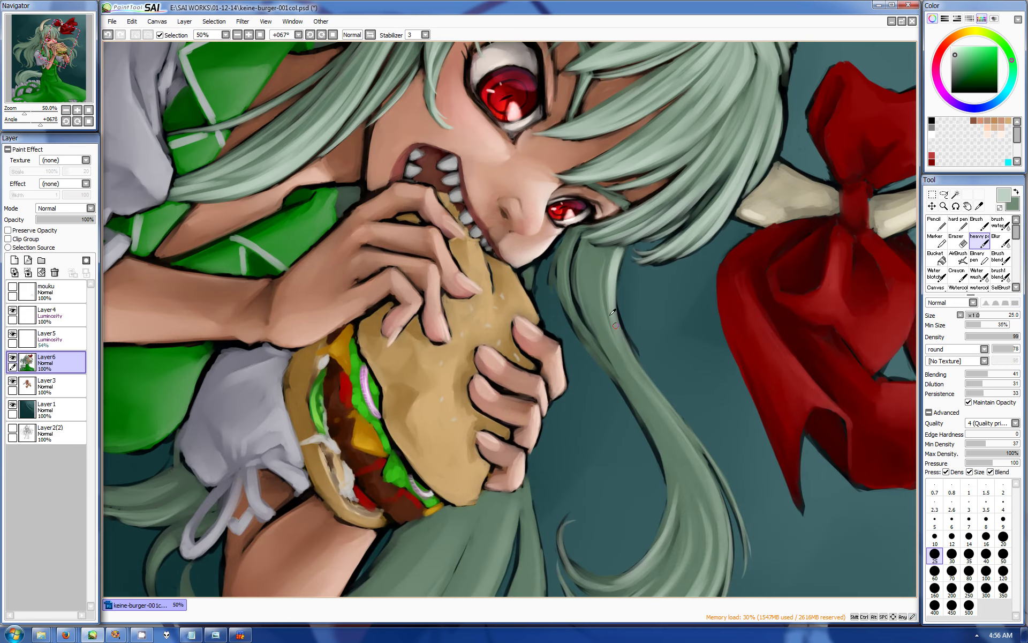
key("e")
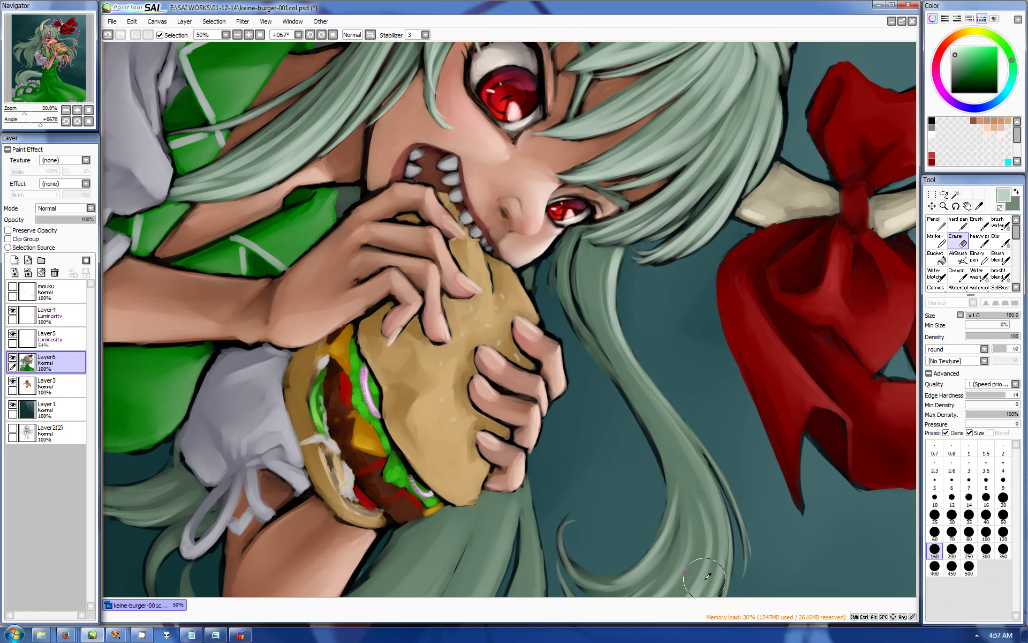
key("e")
left_click_drag(604, 249, 598, 321)
left_click_drag(605, 302, 636, 372)
mouse_move(575, 238)
left_mouse_down()
mouse_move(600, 330)
mouse_move(695, 459)
mouse_move(715, 517)
left_mouse_up()
mouse_move(677, 449)
left_mouse_down()
mouse_move(707, 523)
mouse_move(655, 424)
mouse_move(671, 530)
left_mouse_up()
mouse_move(562, 255)
left_mouse_down()
mouse_move(566, 299)
mouse_move(598, 356)
left_mouse_up()
left_click_drag(568, 308, 651, 428)
left_click_drag(565, 241, 586, 334)
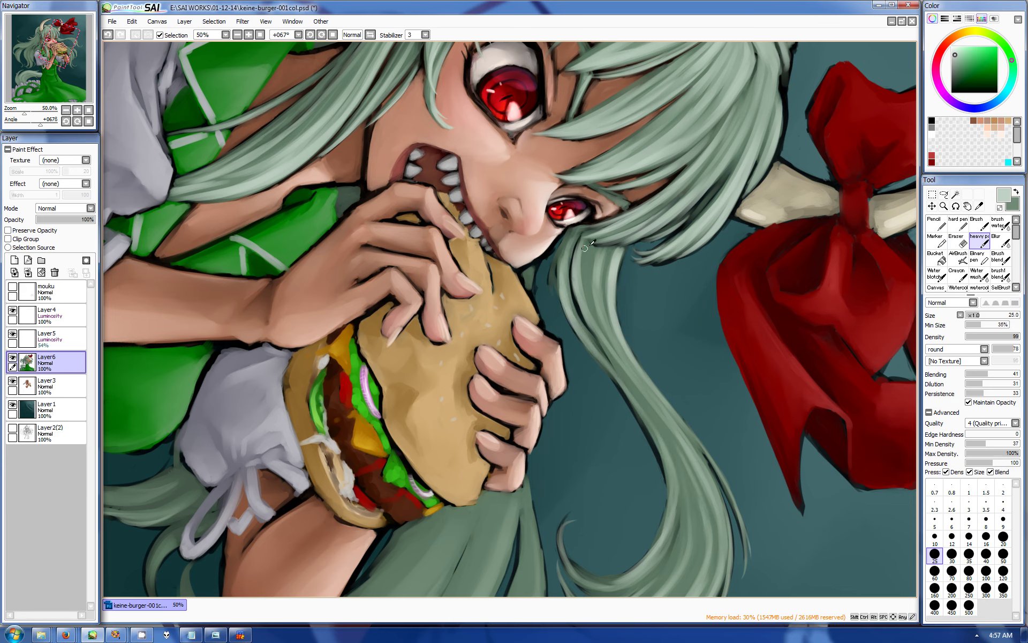
Paint finer light green strands down the far-side flowing lock and around its bend with the heavy brush at size 12
scroll(172, 189, "down", 3)
scroll(543, 372, "up", 3)
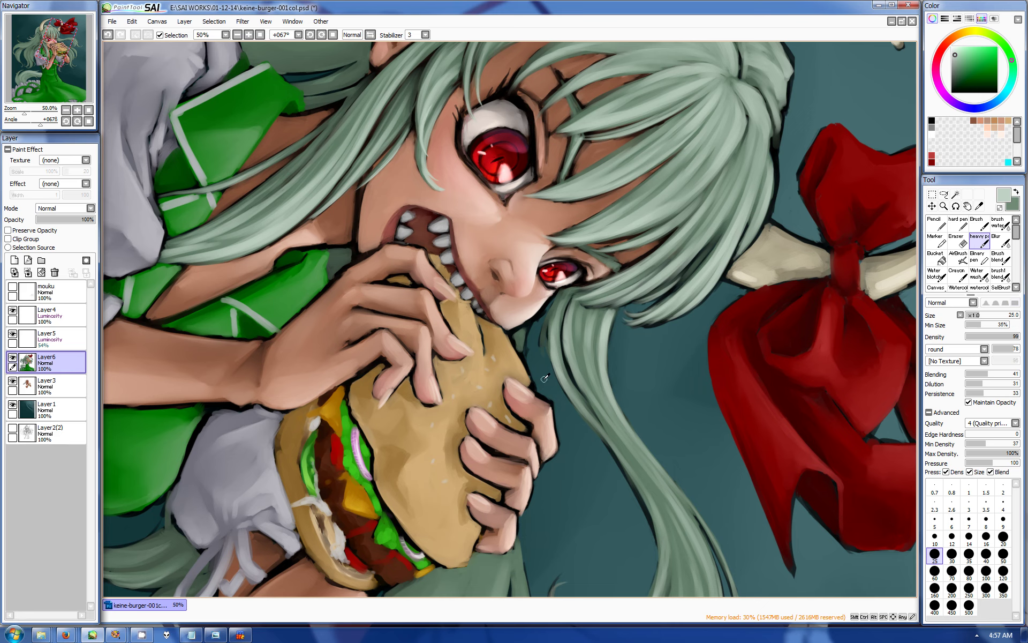
mouse_move(605, 310)
left_mouse_down()
mouse_move(658, 464)
mouse_move(666, 243)
mouse_move(712, 291)
mouse_move(755, 407)
left_mouse_up()
key("bracketleft")
key("bracketleft")
key("bracketleft")
key("bracketleft")
left_click_drag(704, 292, 742, 359)
left_click_drag(675, 254, 725, 322)
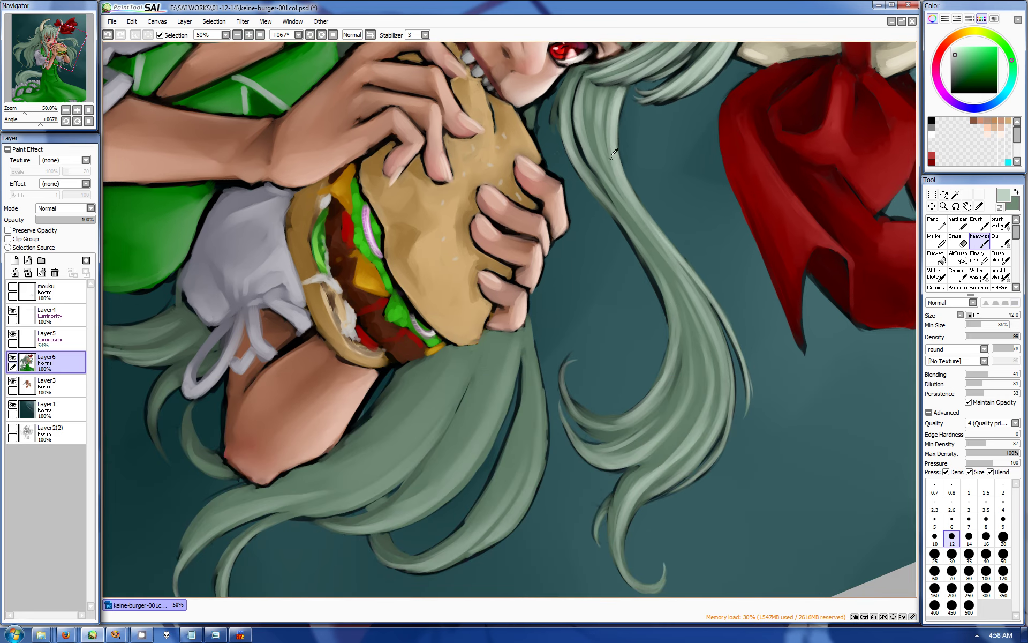
mouse_move(654, 218)
left_mouse_down()
mouse_move(710, 327)
mouse_move(731, 413)
left_mouse_up()
left_click_drag(696, 292, 723, 418)
left_click_drag(728, 353, 710, 455)
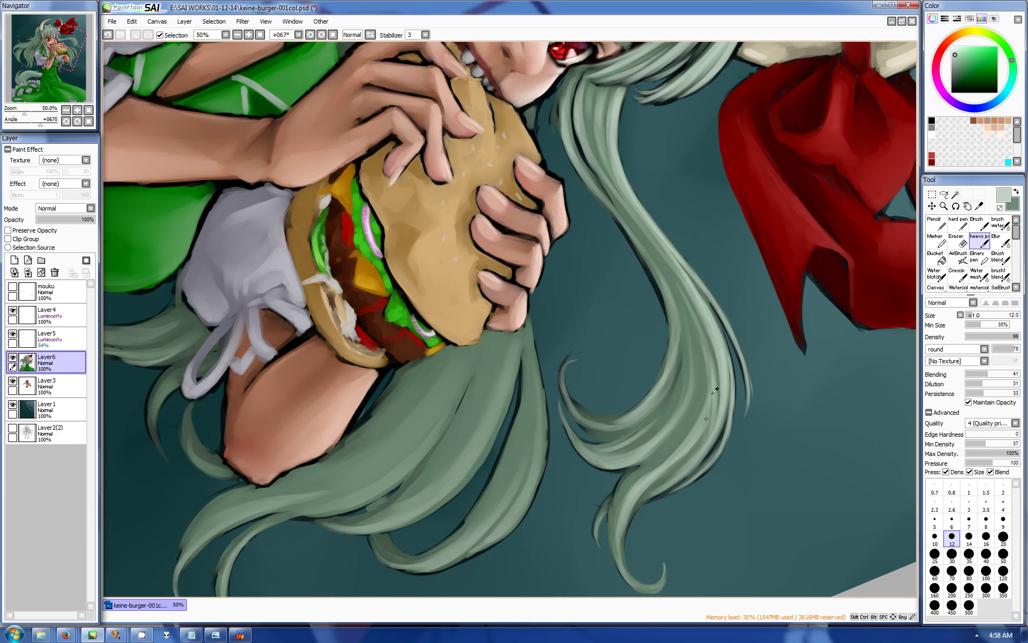
Blend the highlight strands on the far-side flowing lock and its curling end with the brush water tool at size 25
key("b")
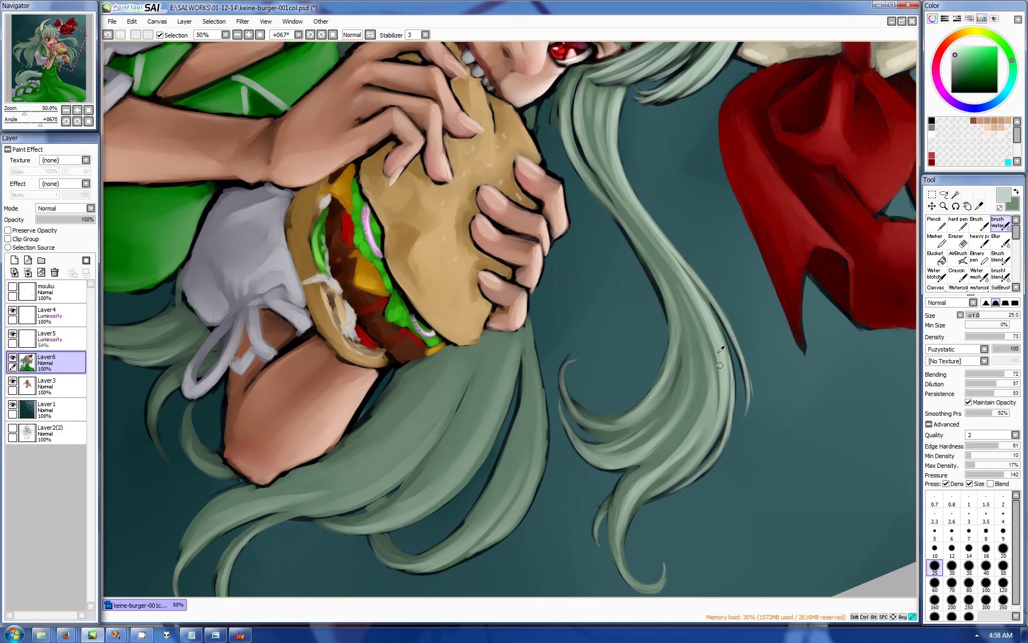
left_click_drag(669, 394, 674, 301)
left_click_drag(631, 199, 646, 229)
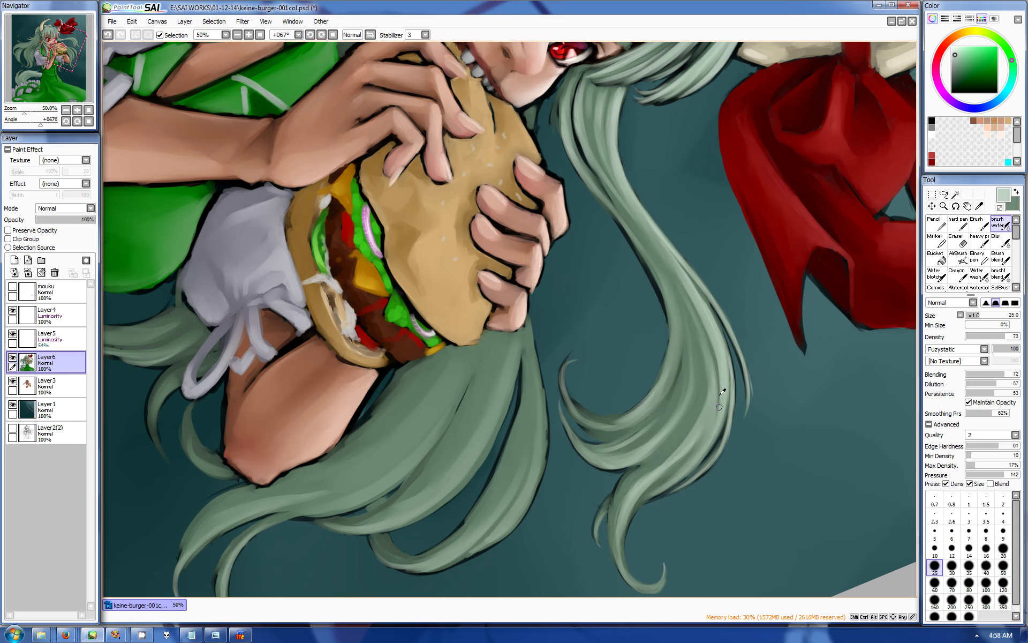
left_click_drag(641, 487, 617, 533)
left_click_drag(704, 349, 429, 241)
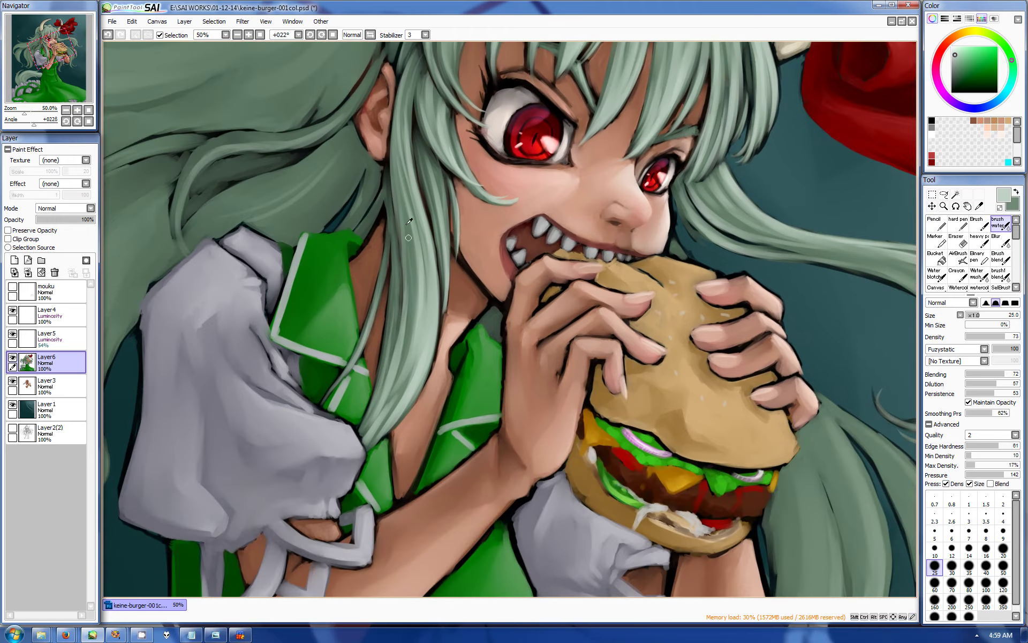